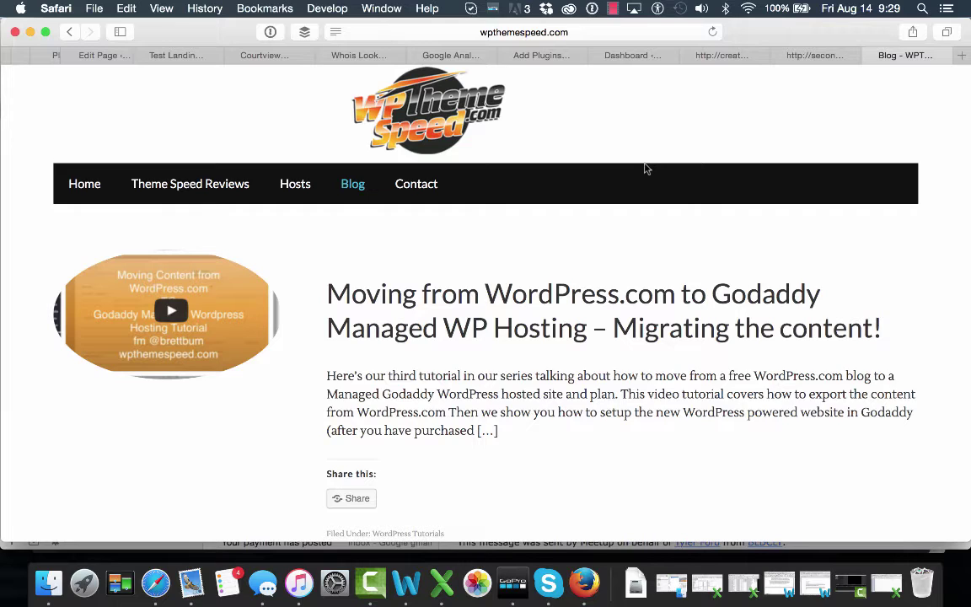
Step: Switch Safari from the WPThemeSpeed blog to the Create a Spark of Hope WordPress Add Plugins page
{"action": "left_click", "coordinate": [543, 57]}
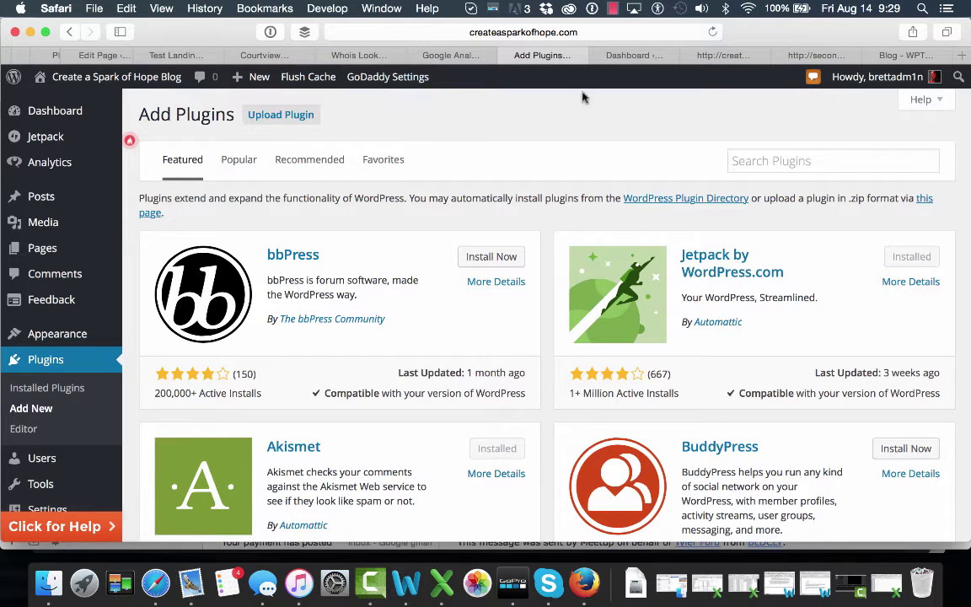
Step: Search the plugin directory for 'All in one Seo'
{"action": "left_click", "coordinate": [797, 165]}
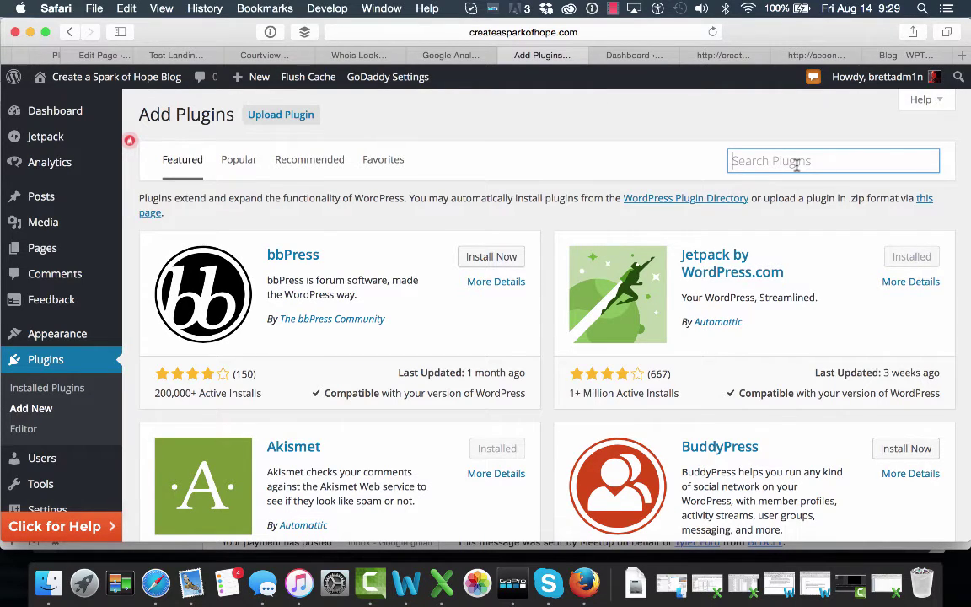
{"action": "type", "text": "All in"}
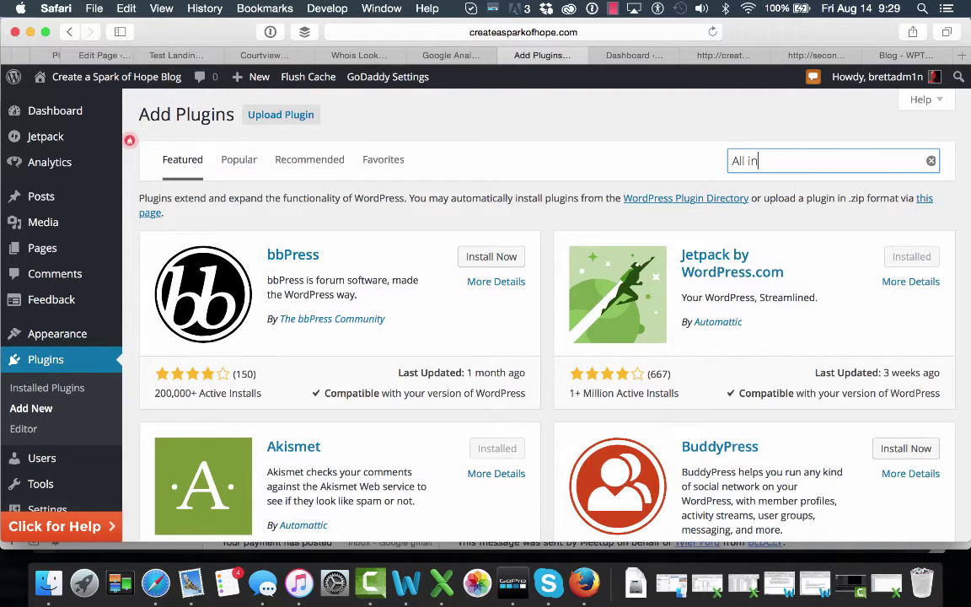
{"action": "type", "text": " one Seo"}
{"action": "key", "text": "Return"}
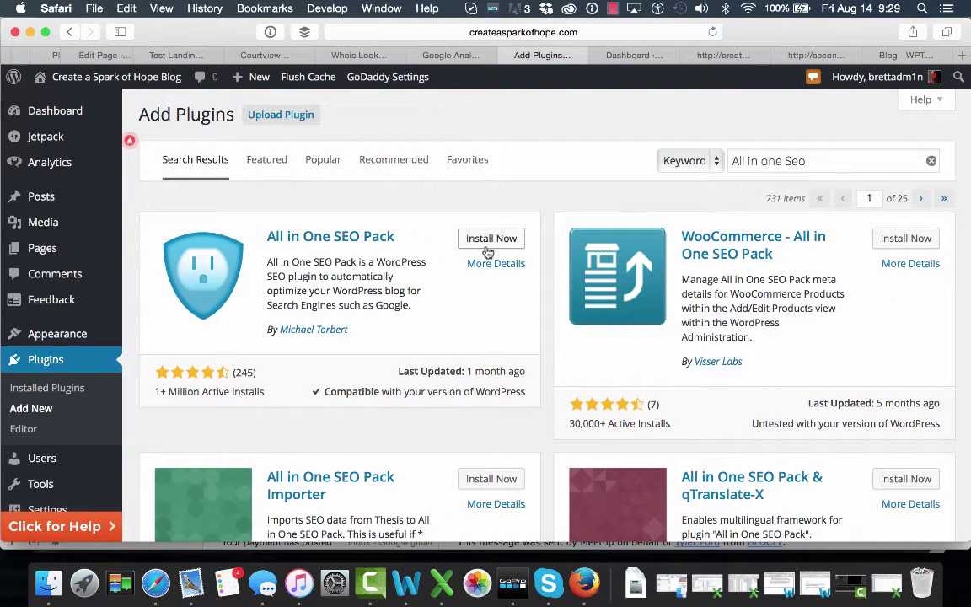
Step: Replace the search with 'Yoast SEO' and install the Yoast SEO plugin
{"action": "left_click", "coordinate": [828, 160]}
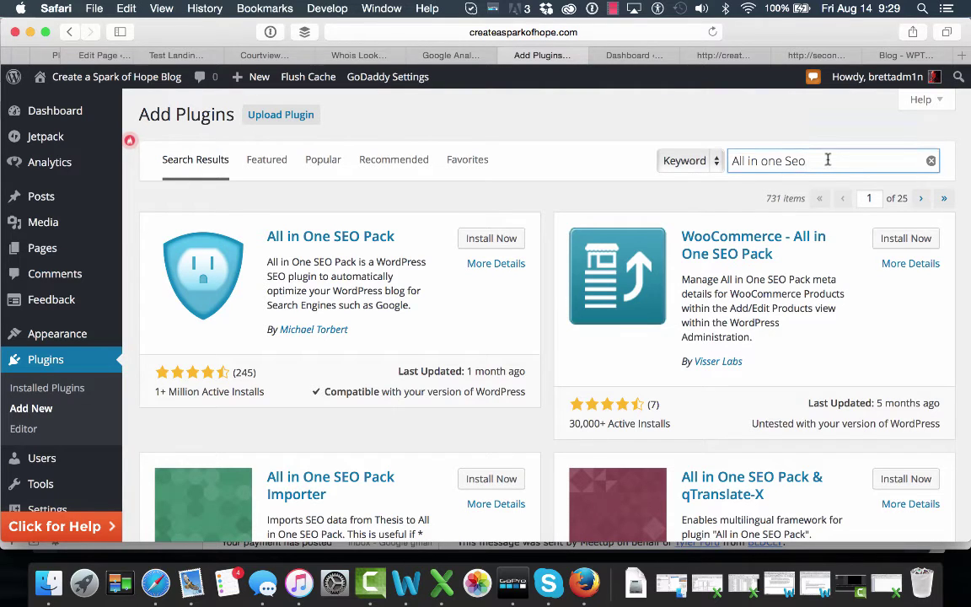
{"action": "key", "text": "super+a"}
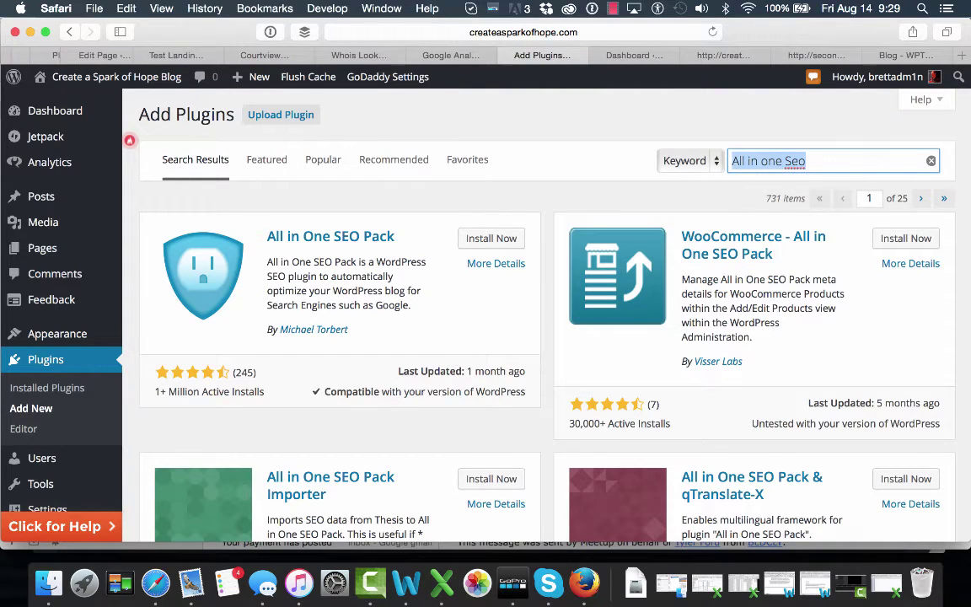
{"action": "type", "text": "Yoast"}
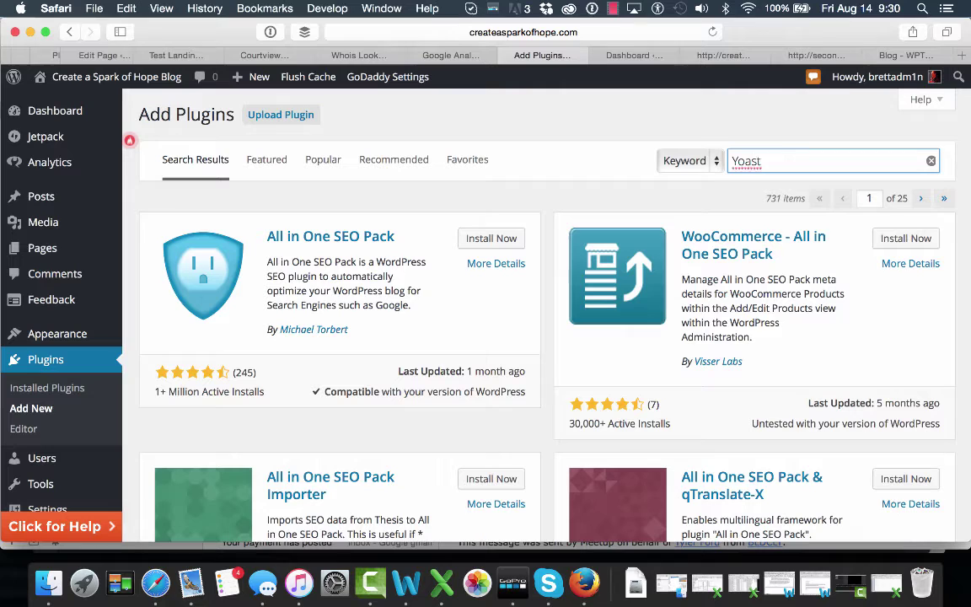
{"action": "type", "text": " SEO"}
{"action": "key", "text": "Return"}
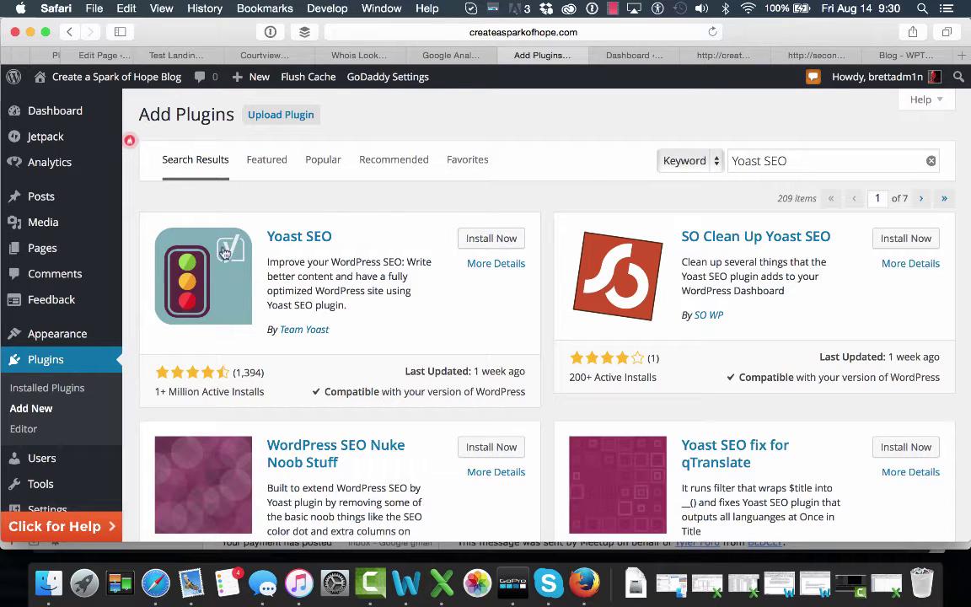
{"action": "left_click", "coordinate": [481, 240]}
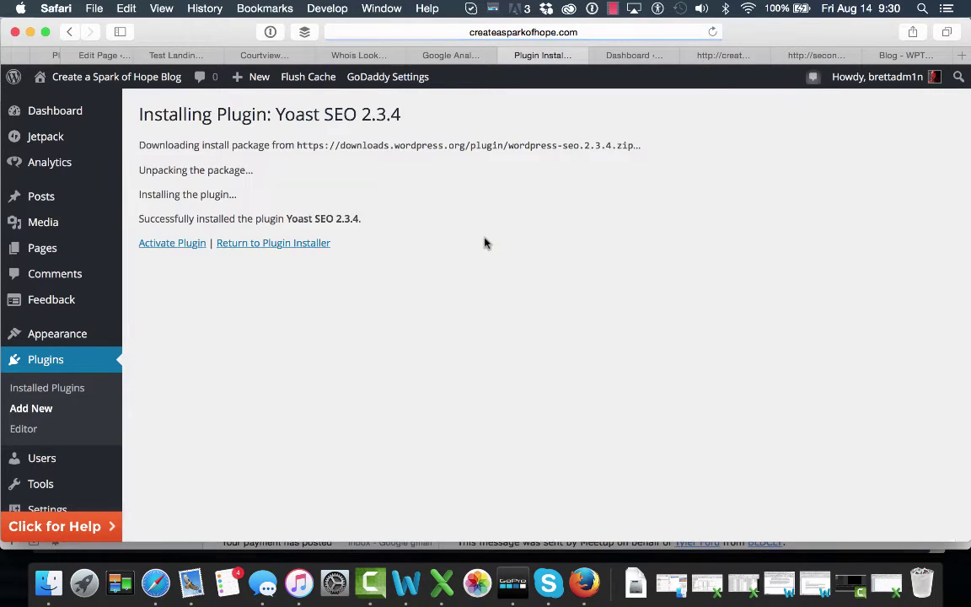
Step: Activate Yoast SEO, dismiss the crawl-errors, update and activation notices, and start the tour
{"action": "left_click", "coordinate": [187, 244]}
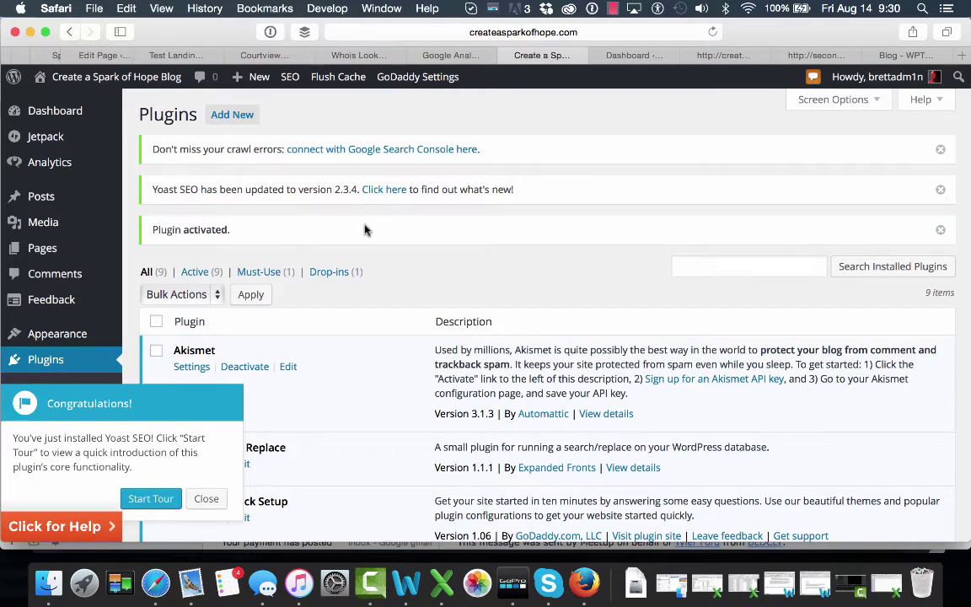
{"action": "left_click", "coordinate": [940, 150]}
{"action": "left_click", "coordinate": [939, 151]}
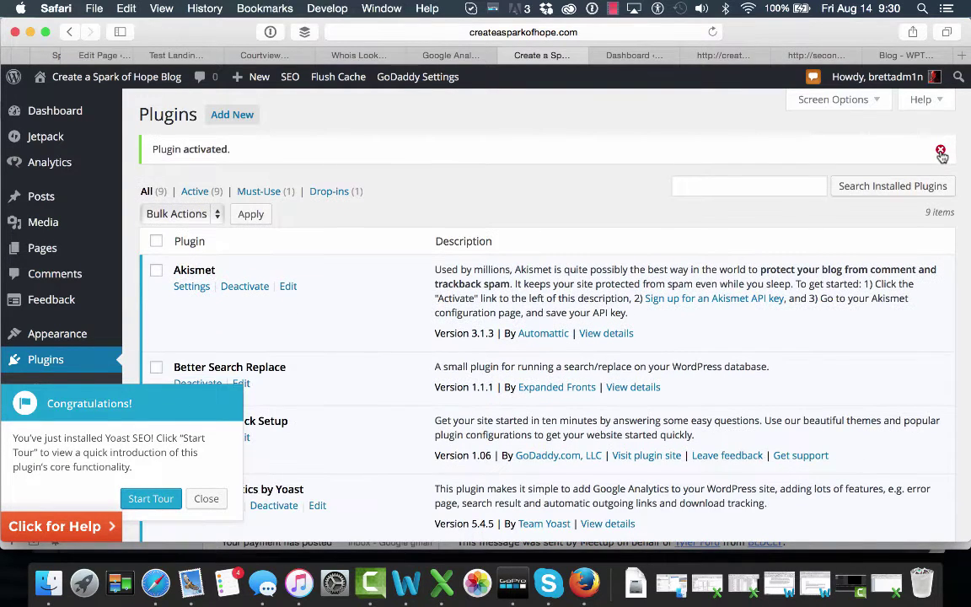
{"action": "left_click", "coordinate": [941, 153]}
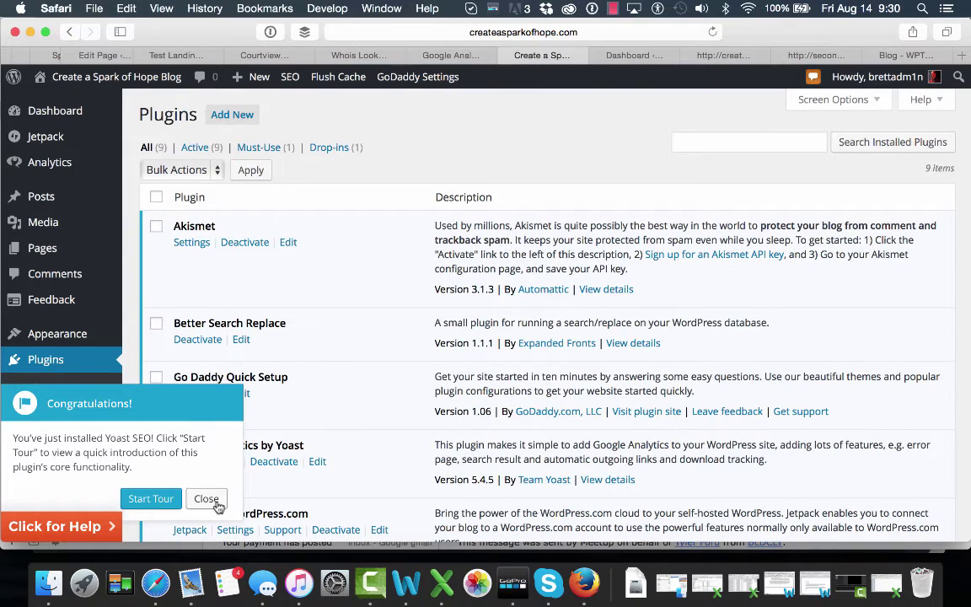
{"action": "left_click", "coordinate": [164, 499]}
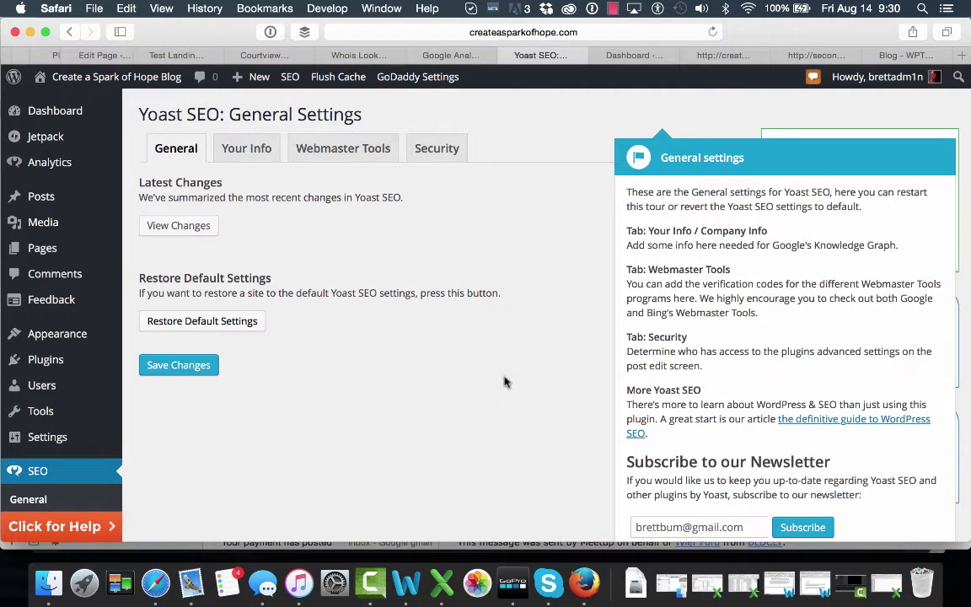
Step: Enter 'Create a Spark of Hope Blog' as the Yoast website name and save the settings
{"action": "left_click", "coordinate": [261, 150]}
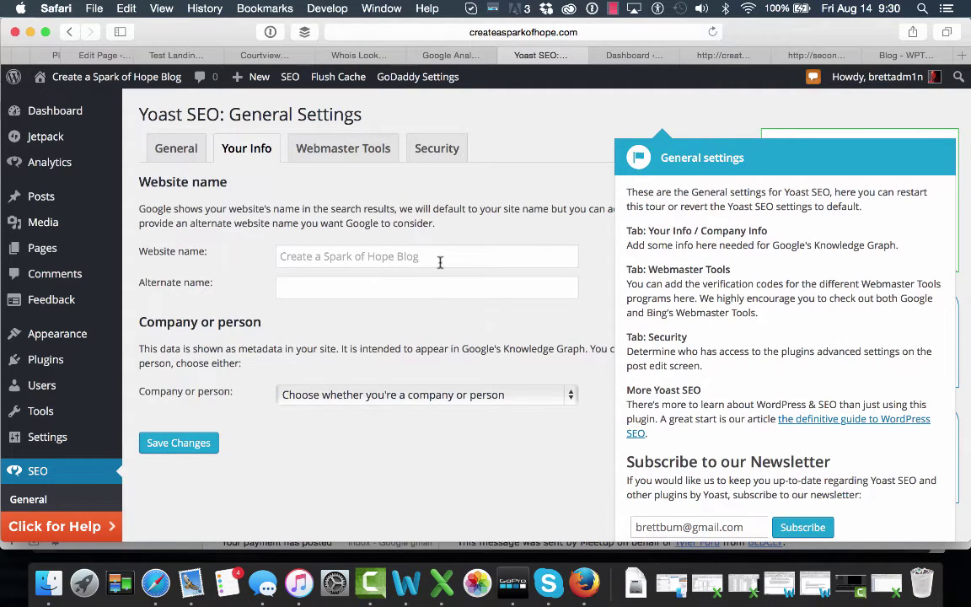
{"action": "left_click", "coordinate": [439, 262]}
{"action": "type", "text": "Crea"}
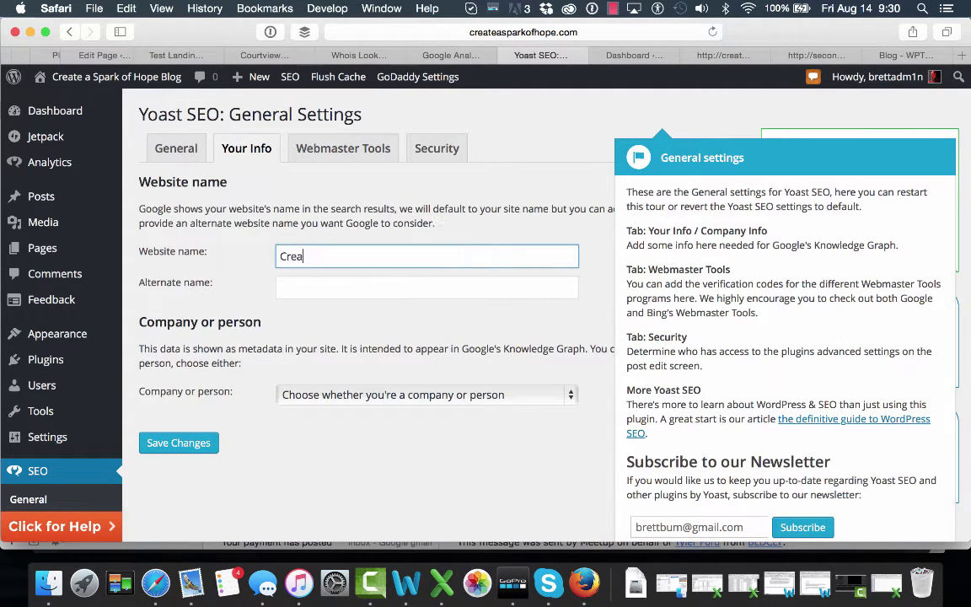
{"action": "type", "text": "te a Spark of Hope Blog"}
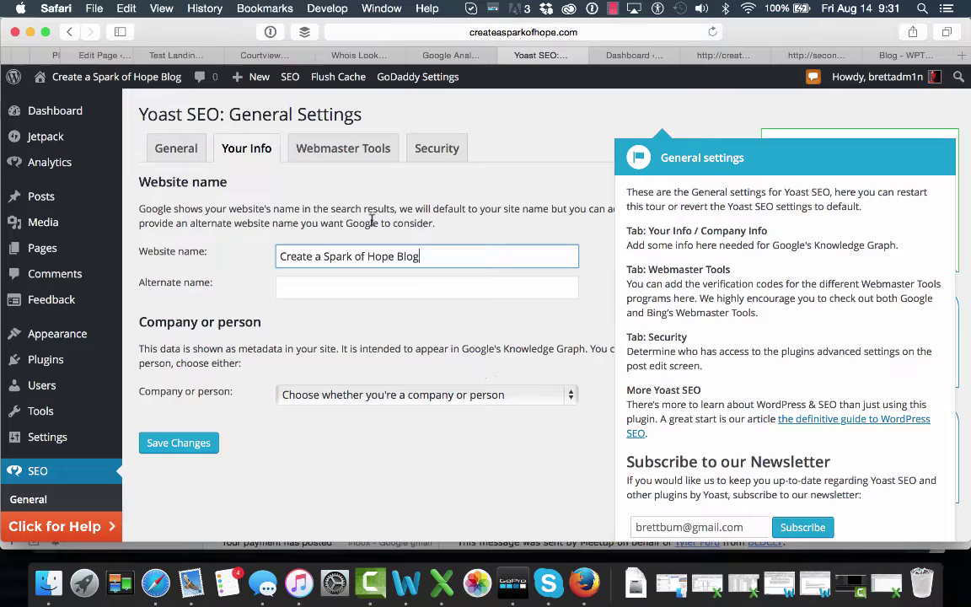
{"action": "left_click", "coordinate": [349, 149]}
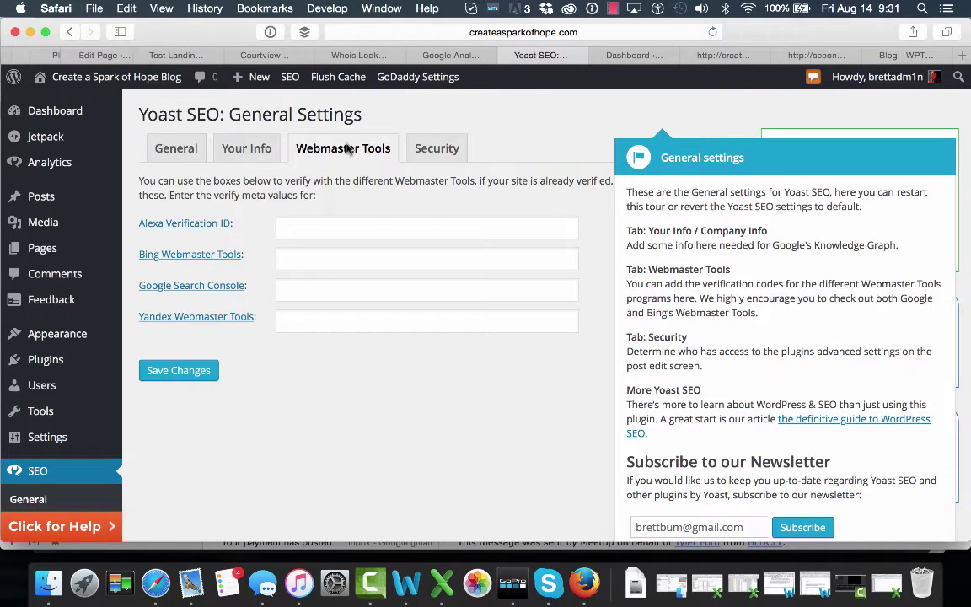
{"action": "left_click", "coordinate": [437, 152]}
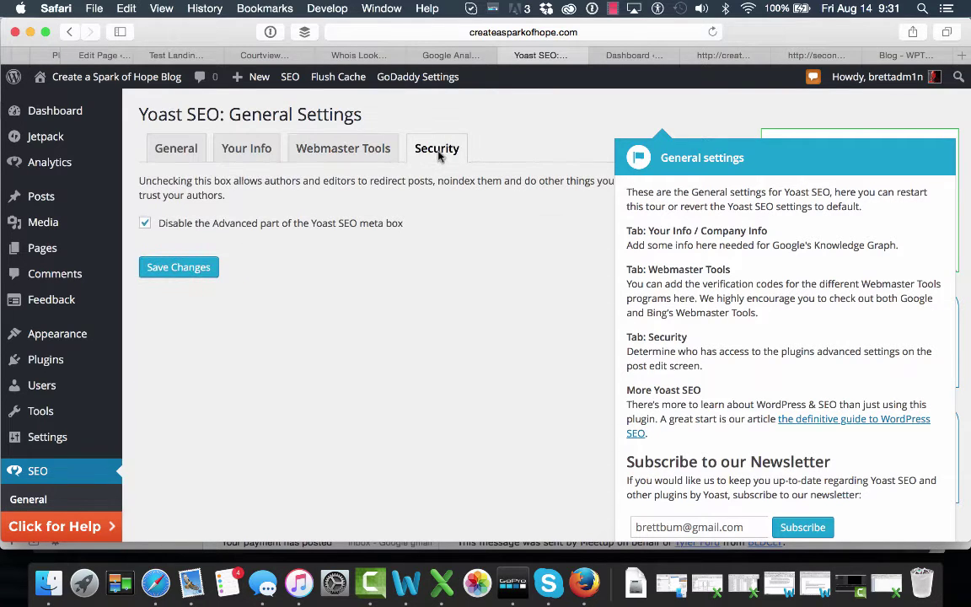
{"action": "left_click", "coordinate": [171, 268]}
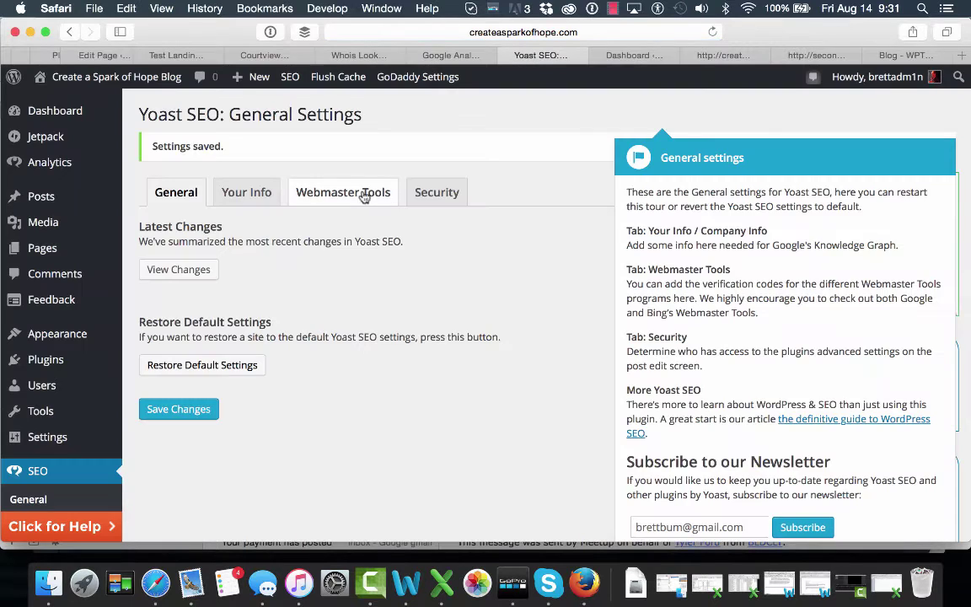
Step: Open the Alexa and Google Search Console verification links from Webmaster Tools in new tabs
{"action": "left_click", "coordinate": [358, 194]}
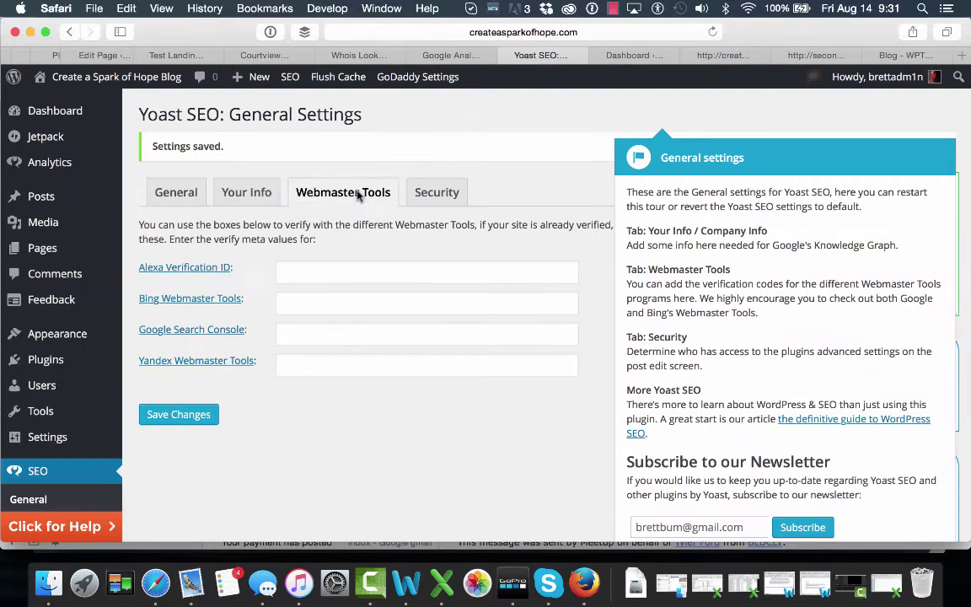
{"action": "right_click", "coordinate": [191, 271]}
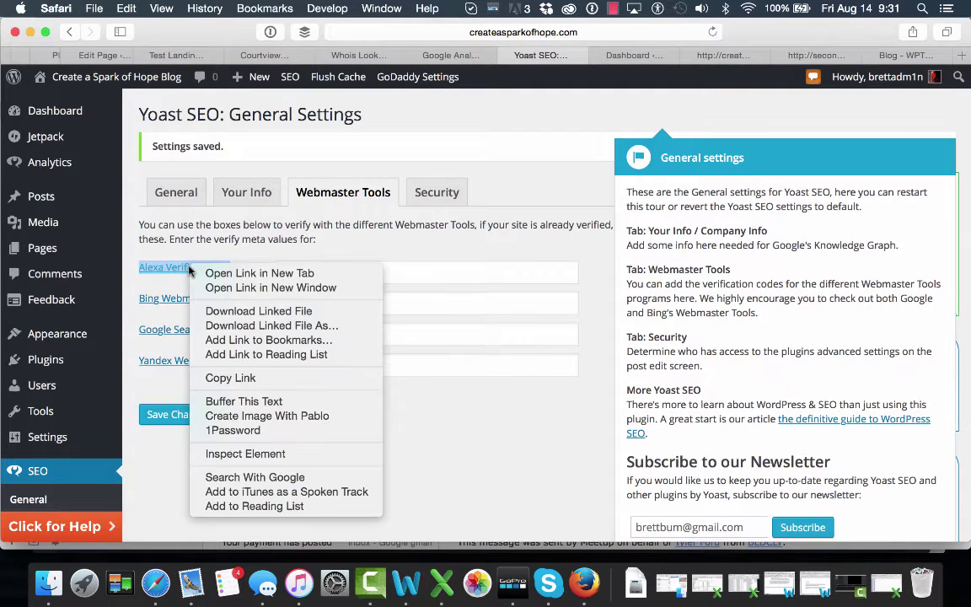
{"action": "left_click", "coordinate": [268, 273]}
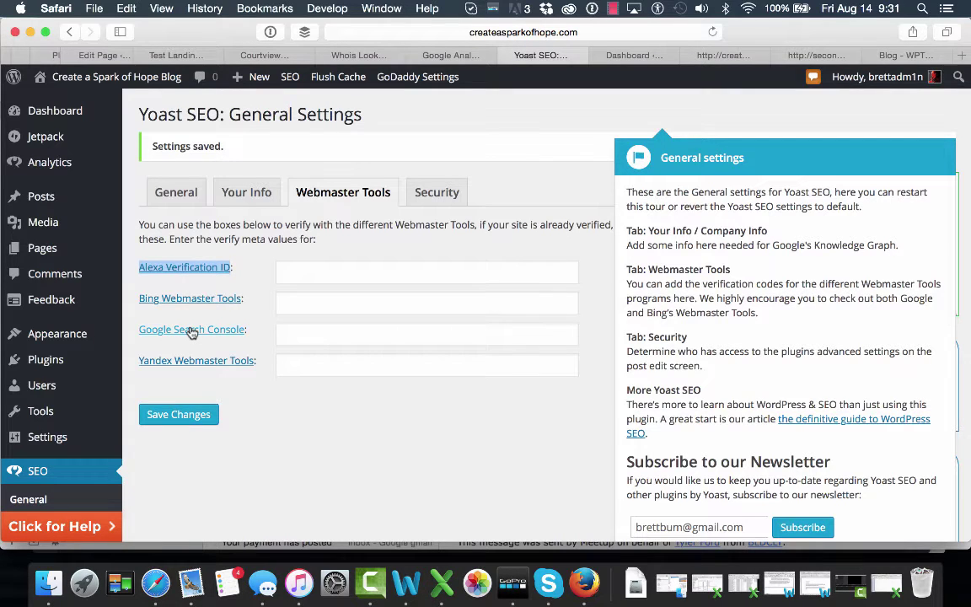
{"action": "right_click", "coordinate": [193, 332]}
{"action": "left_click", "coordinate": [269, 312]}
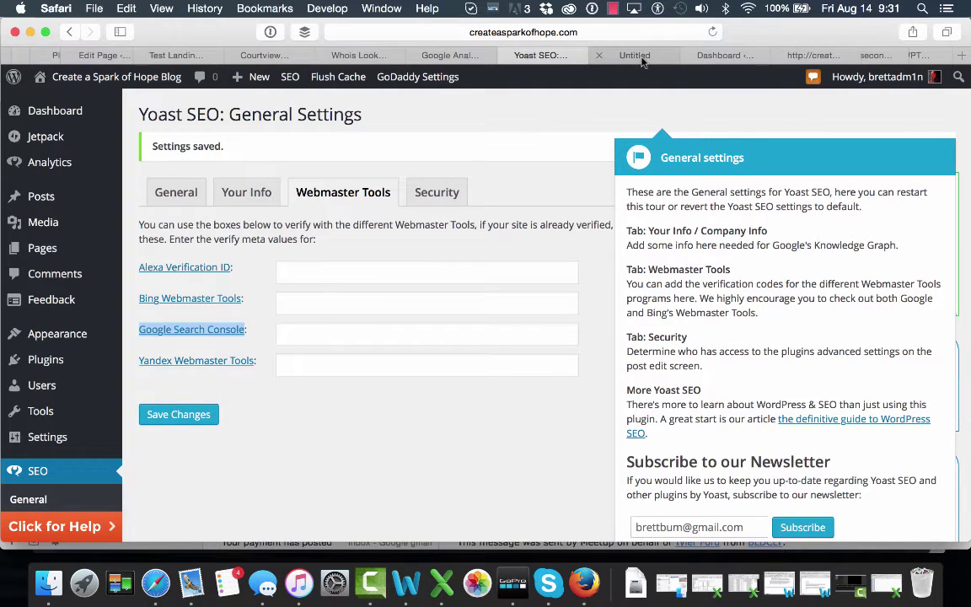
Step: On Google Webmaster Central, verify site ownership through the Google Analytics alternate method
{"action": "left_click", "coordinate": [636, 59]}
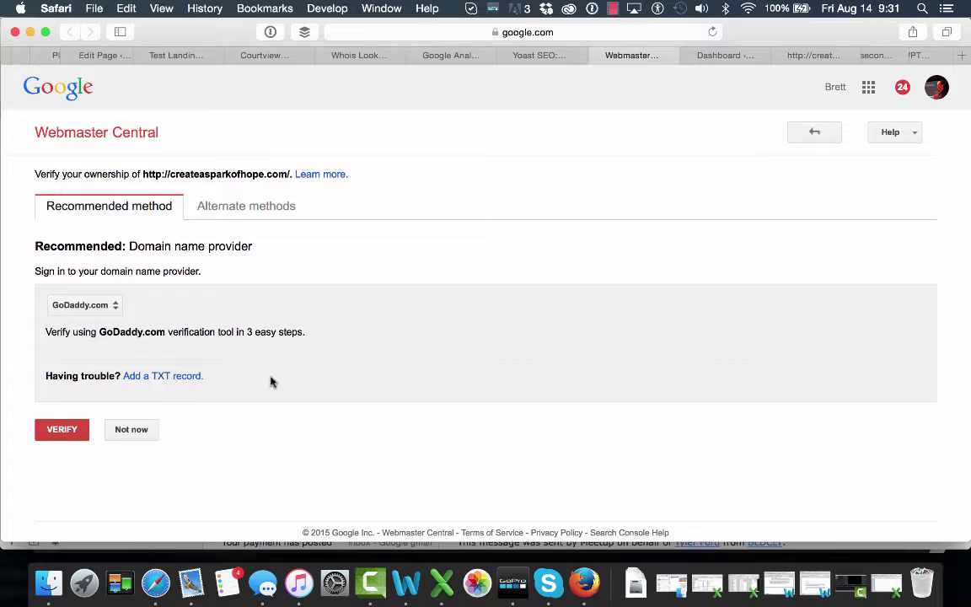
{"action": "left_click", "coordinate": [255, 212]}
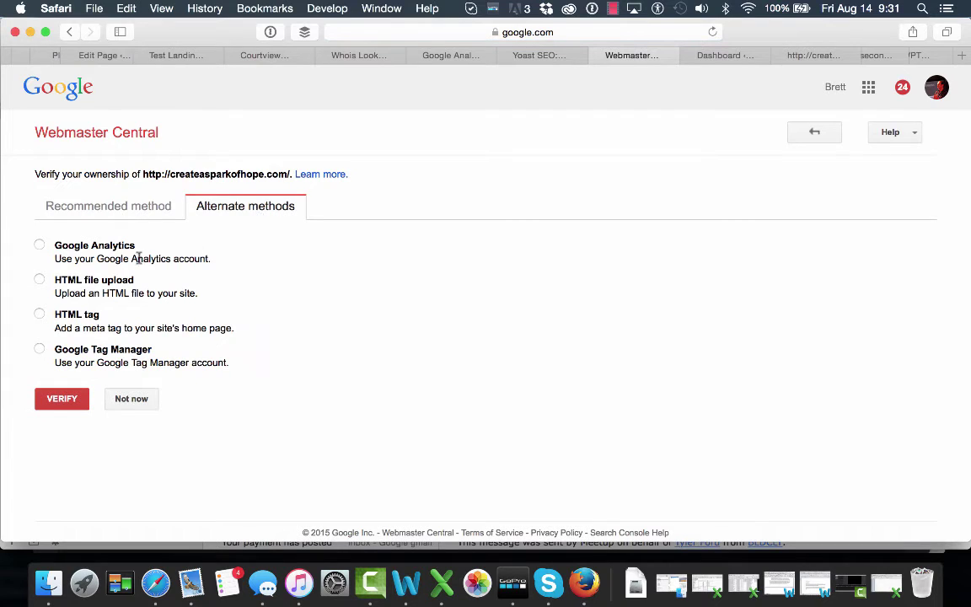
{"action": "left_click", "coordinate": [39, 247]}
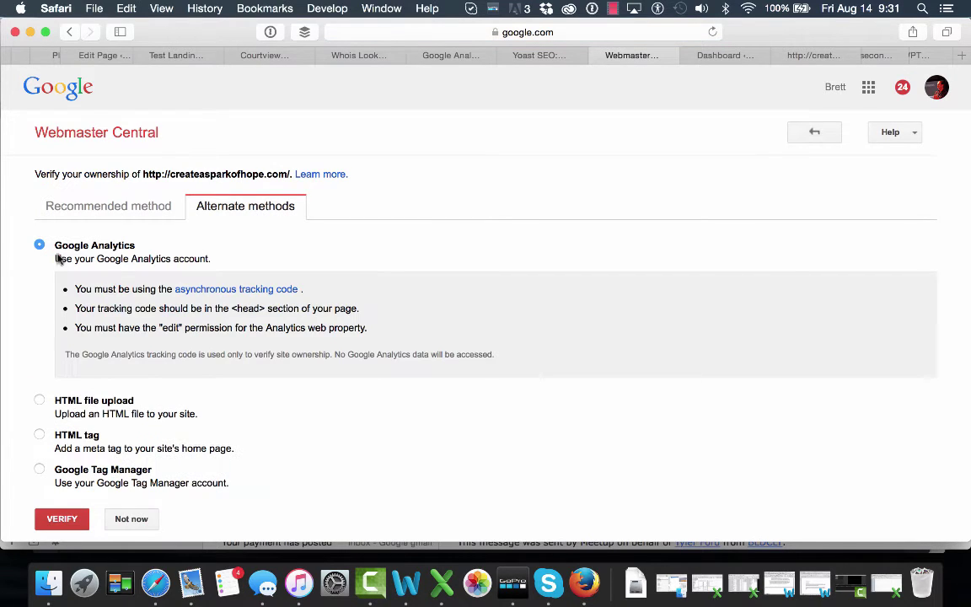
{"action": "scroll", "coordinate": [289, 372], "scroll_direction": "down", "scroll_amount": 2}
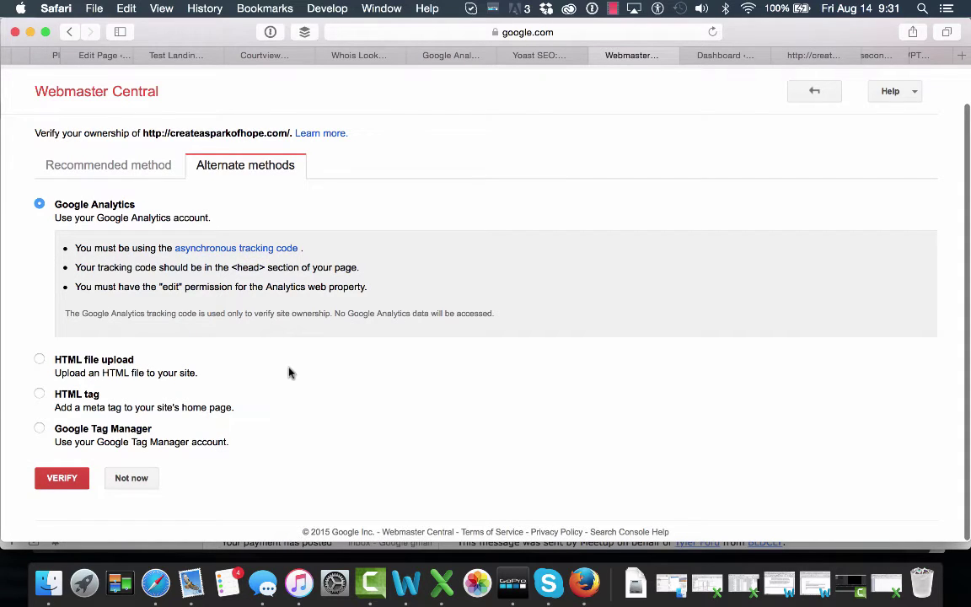
{"action": "left_click", "coordinate": [70, 485]}
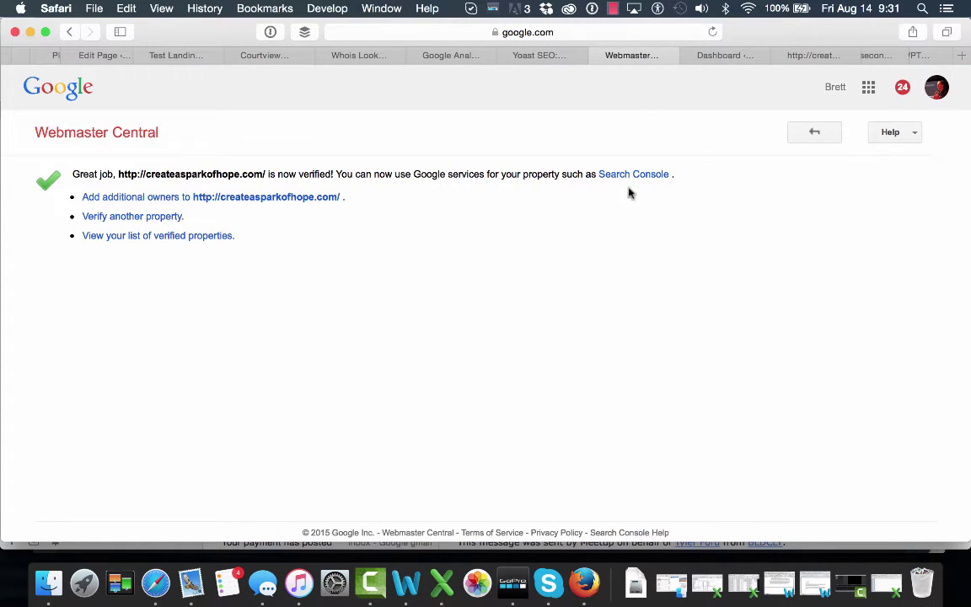
Step: Reopen the Search Console link from Yoast, check the verification History, then return to Yoast
{"action": "left_click", "coordinate": [599, 55]}
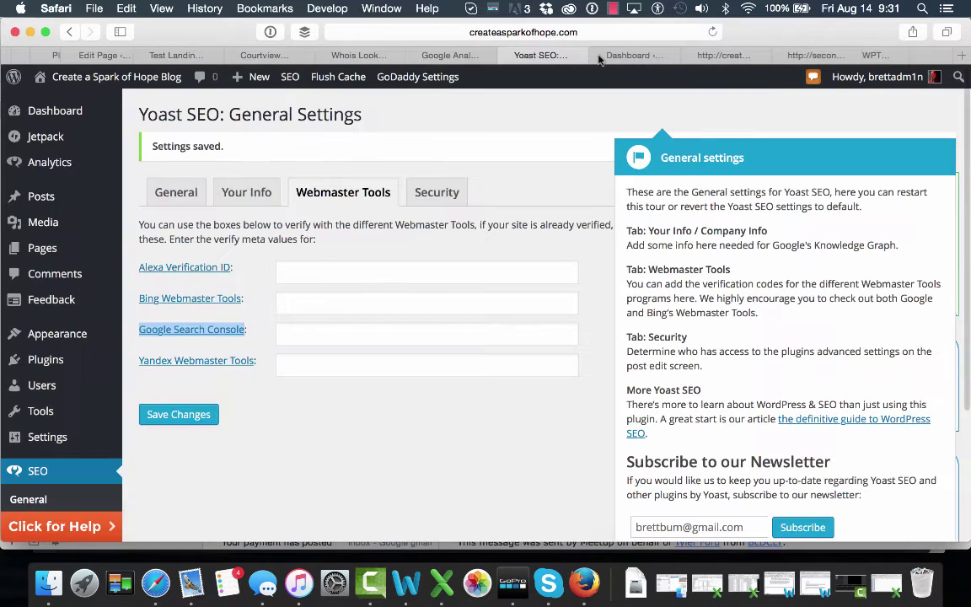
{"action": "right_click", "coordinate": [186, 333]}
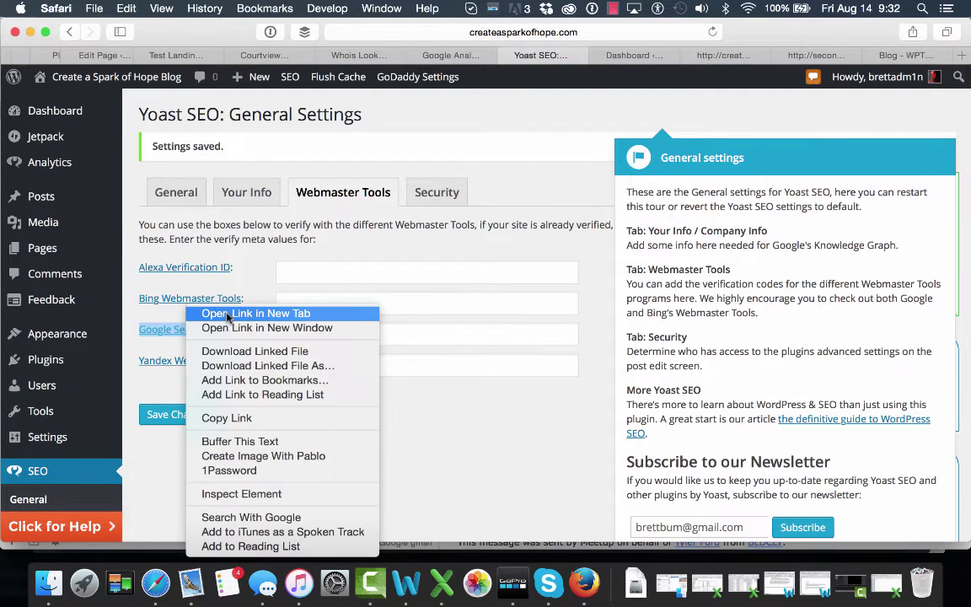
{"action": "left_click", "coordinate": [226, 317]}
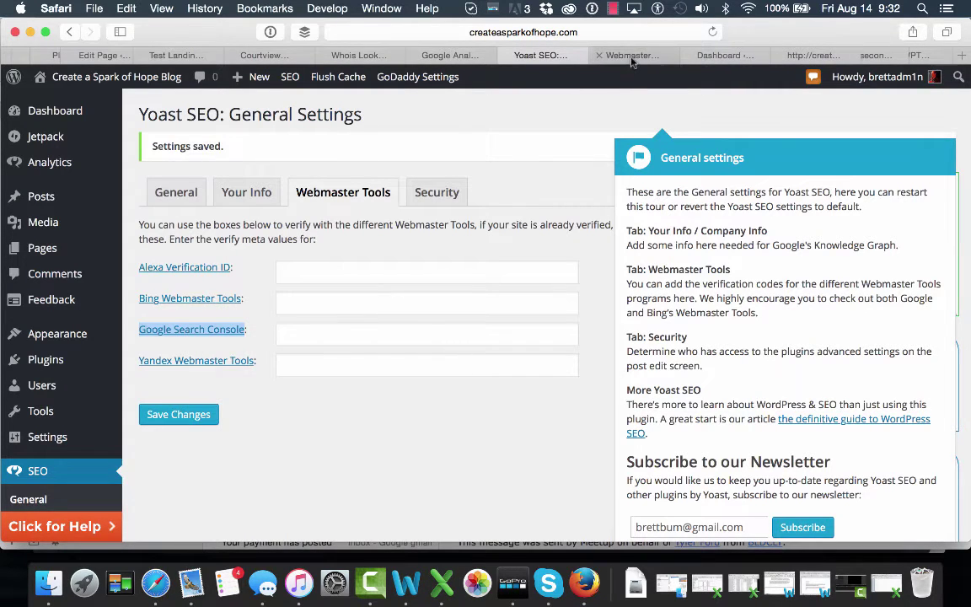
{"action": "left_click", "coordinate": [631, 59]}
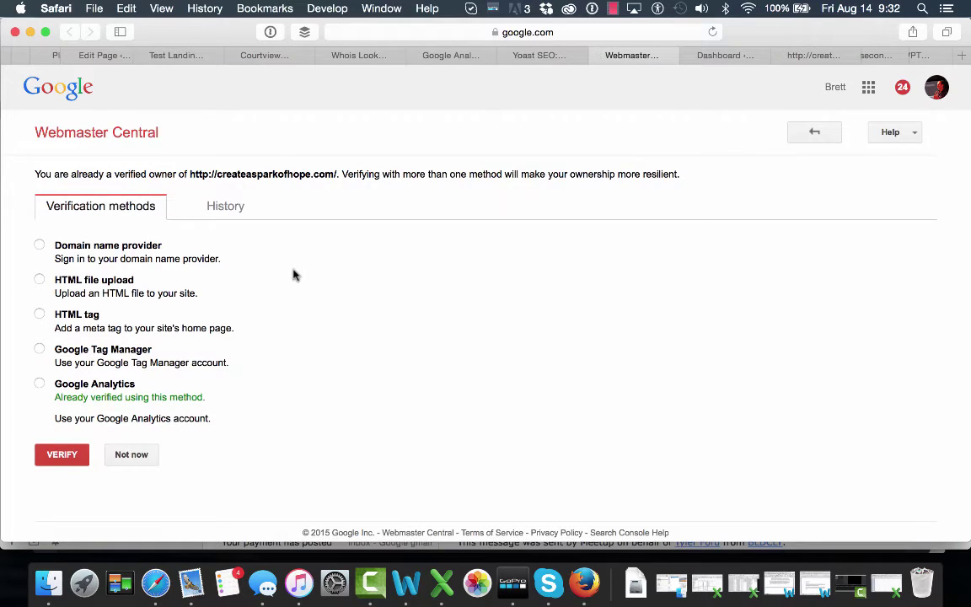
{"action": "left_click", "coordinate": [226, 207]}
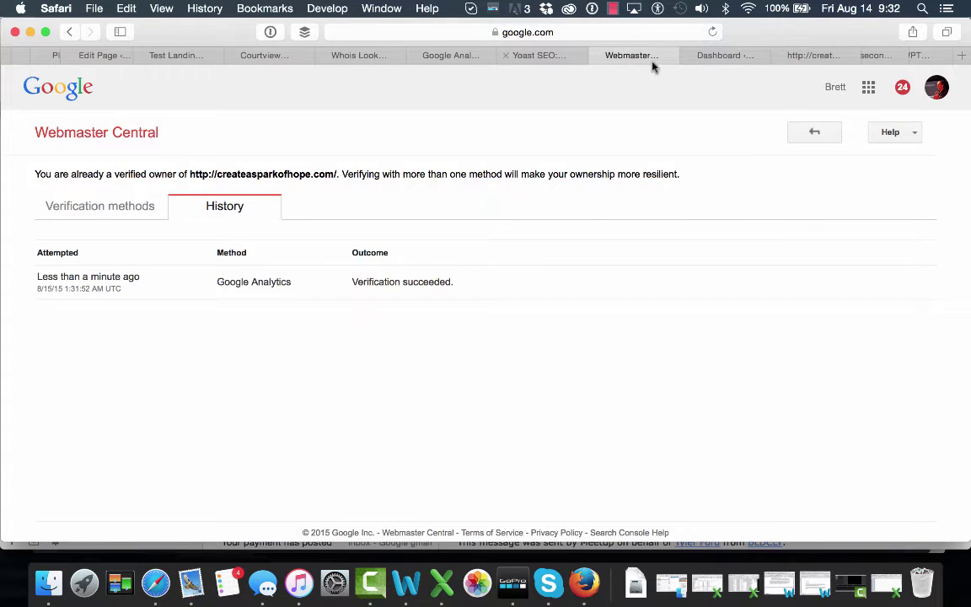
{"action": "left_click", "coordinate": [546, 58]}
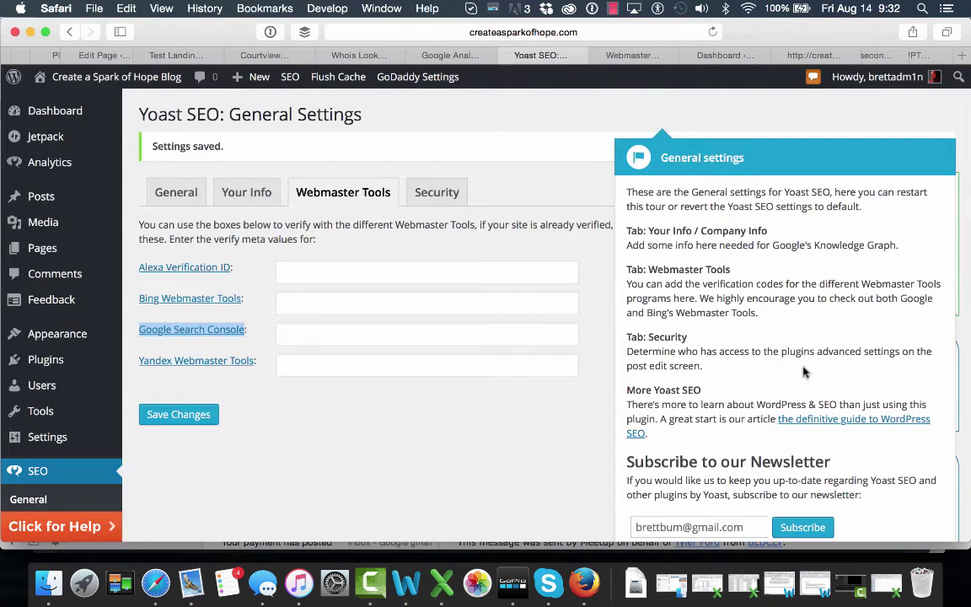
Step: Open SEO > General to view the Latest Changes and Restore Default Settings options
{"action": "scroll", "coordinate": [803, 372], "scroll_direction": "down", "scroll_amount": 5}
{"action": "scroll", "coordinate": [804, 369], "scroll_direction": "up", "scroll_amount": 5}
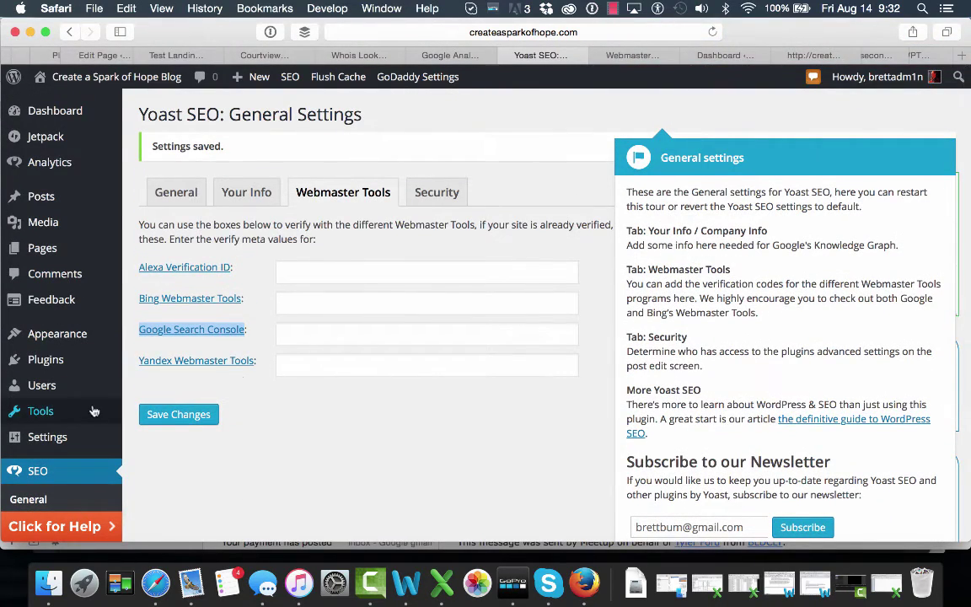
{"action": "scroll", "coordinate": [94, 408], "scroll_direction": "down", "scroll_amount": 3}
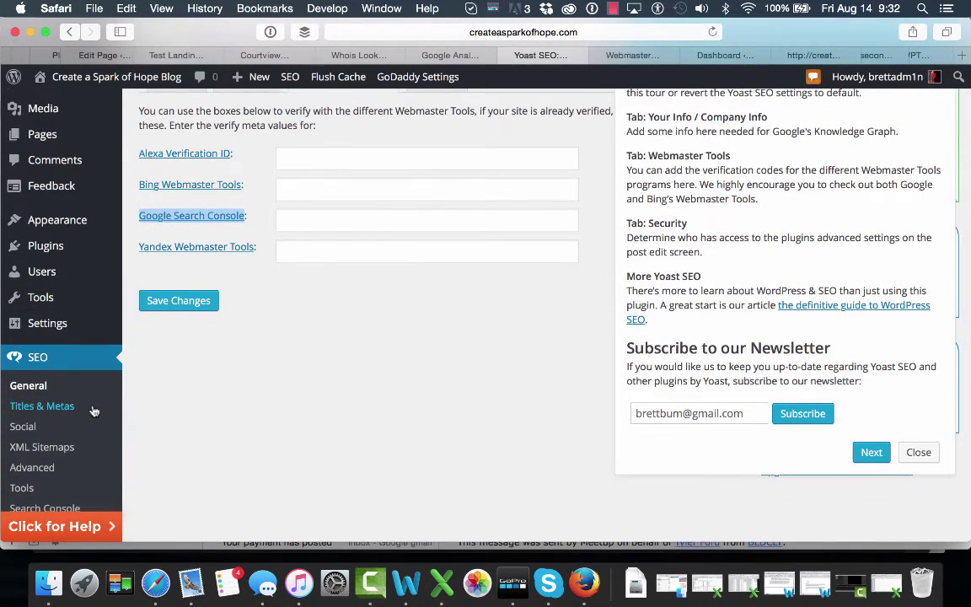
{"action": "scroll", "coordinate": [93, 411], "scroll_direction": "down", "scroll_amount": 2}
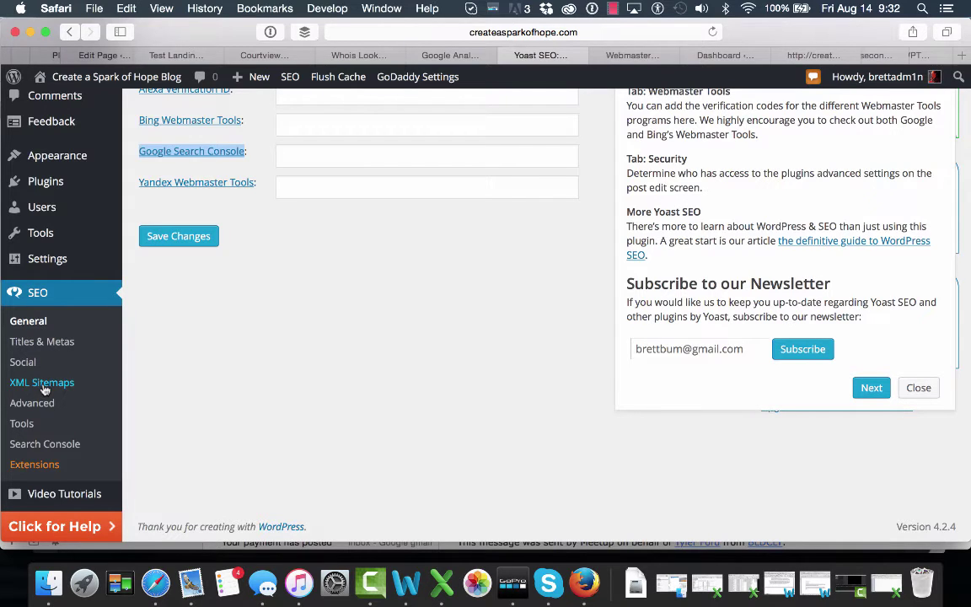
{"action": "left_click", "coordinate": [43, 321]}
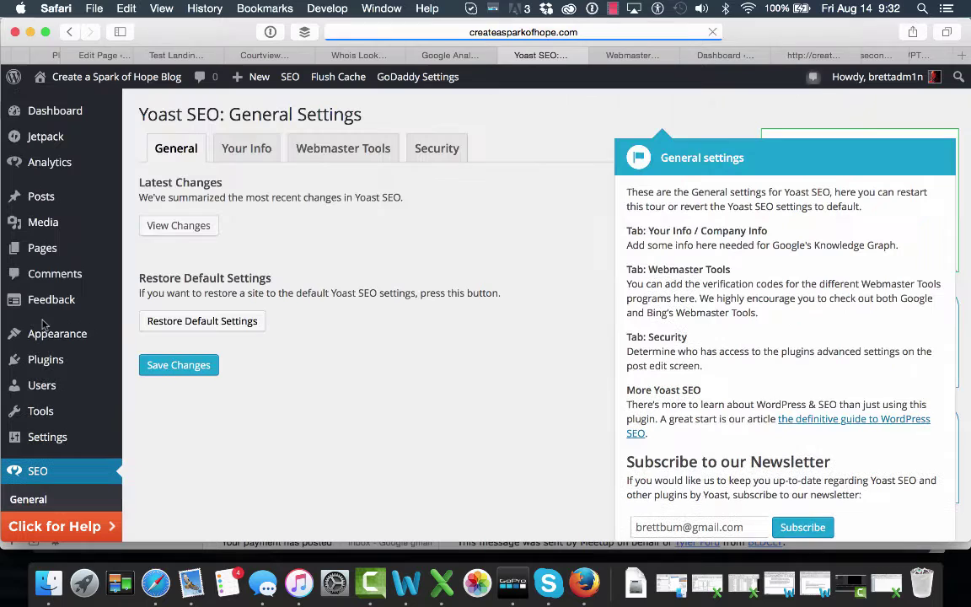
{"action": "scroll", "coordinate": [253, 382], "scroll_direction": "down", "scroll_amount": 5}
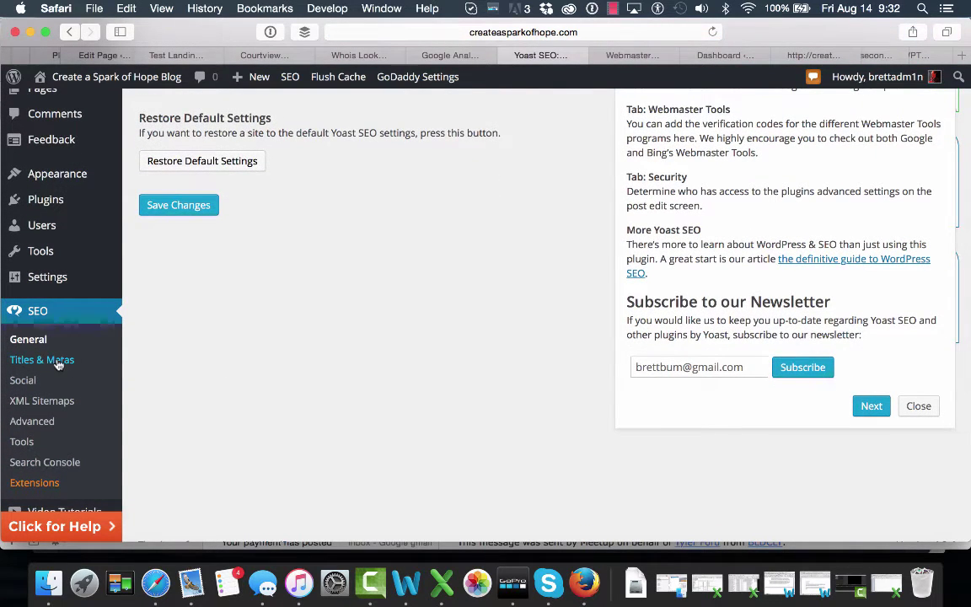
Step: Review the Titles & Metas templates for the homepage, posts and pages, and categories and tags
{"action": "left_click", "coordinate": [57, 362]}
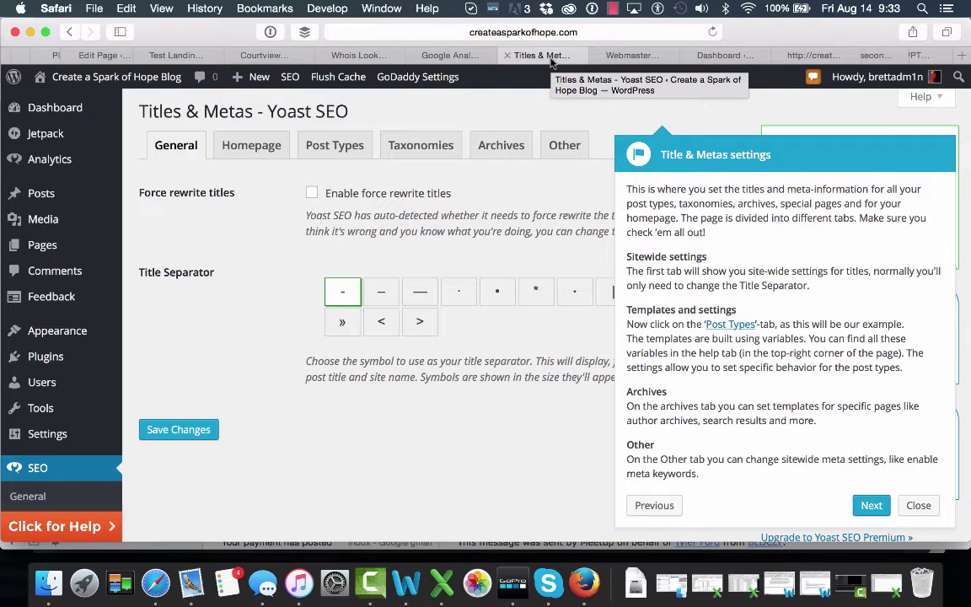
{"action": "left_click", "coordinate": [271, 146]}
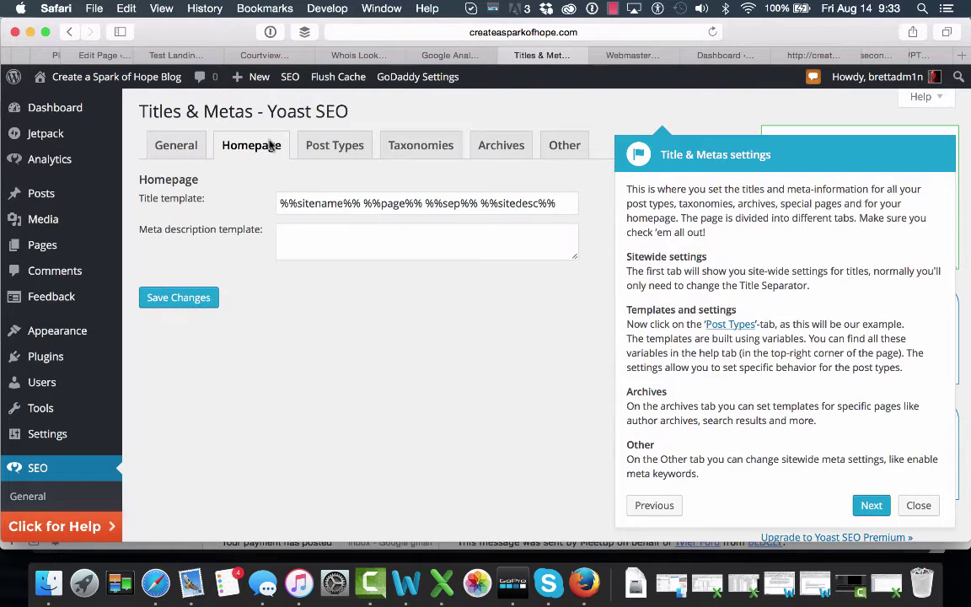
{"action": "left_click", "coordinate": [341, 147]}
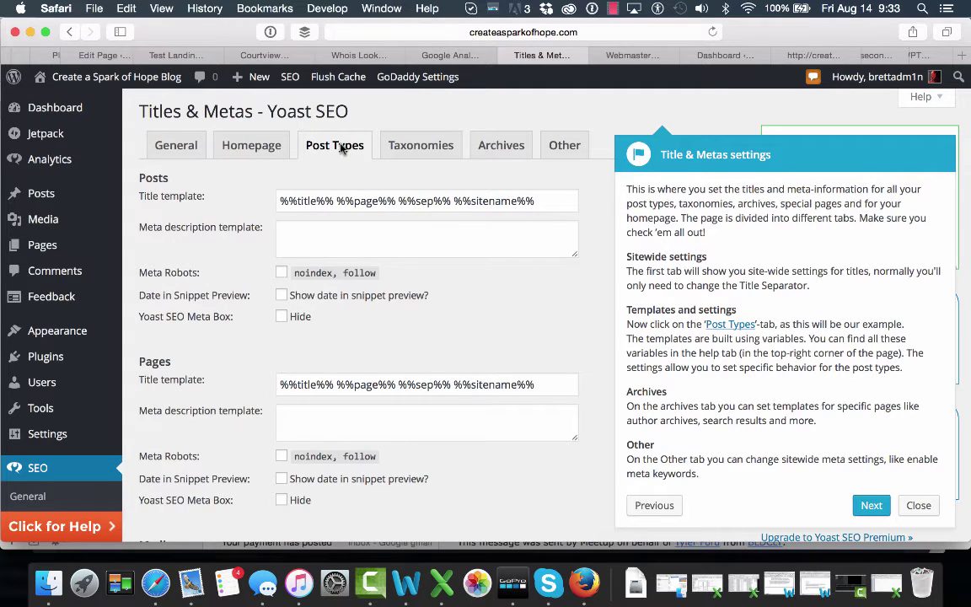
{"action": "left_click", "coordinate": [416, 146]}
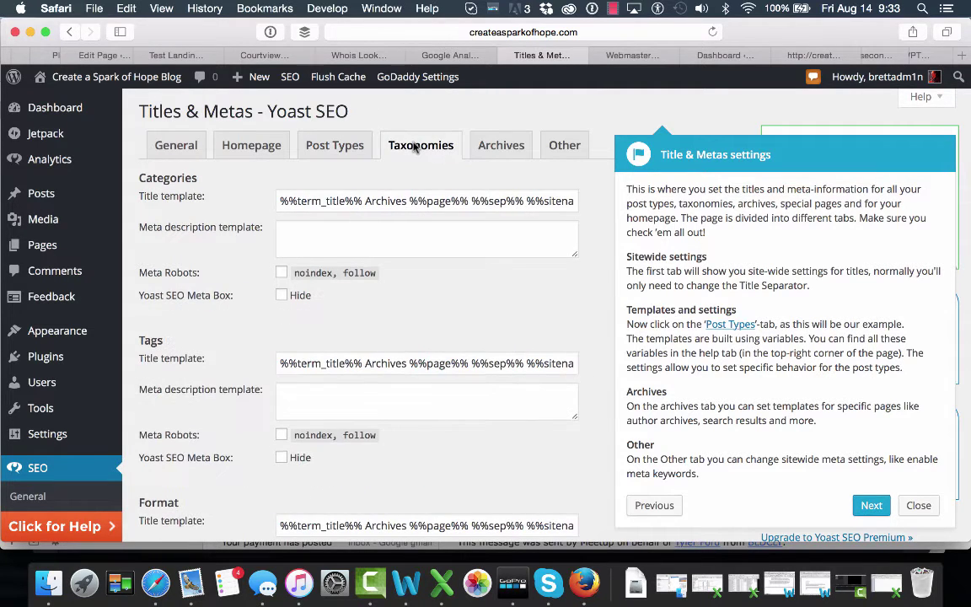
{"action": "scroll", "coordinate": [431, 325], "scroll_direction": "down", "scroll_amount": 5}
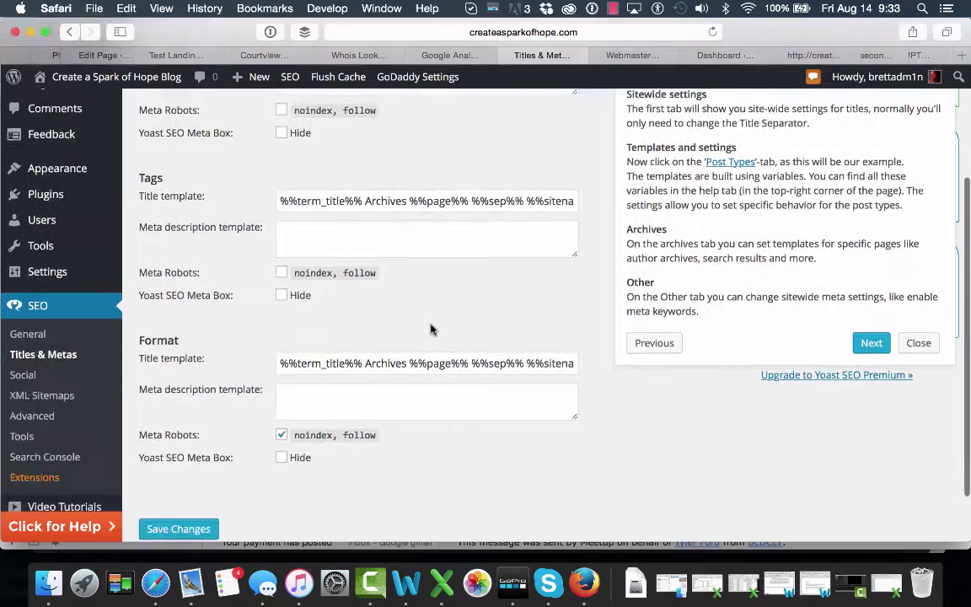
{"action": "scroll", "coordinate": [431, 330], "scroll_direction": "up", "scroll_amount": 5}
Step: On the Archives tab, noindex and disable author and date-based archives, then save
{"action": "left_click", "coordinate": [499, 150]}
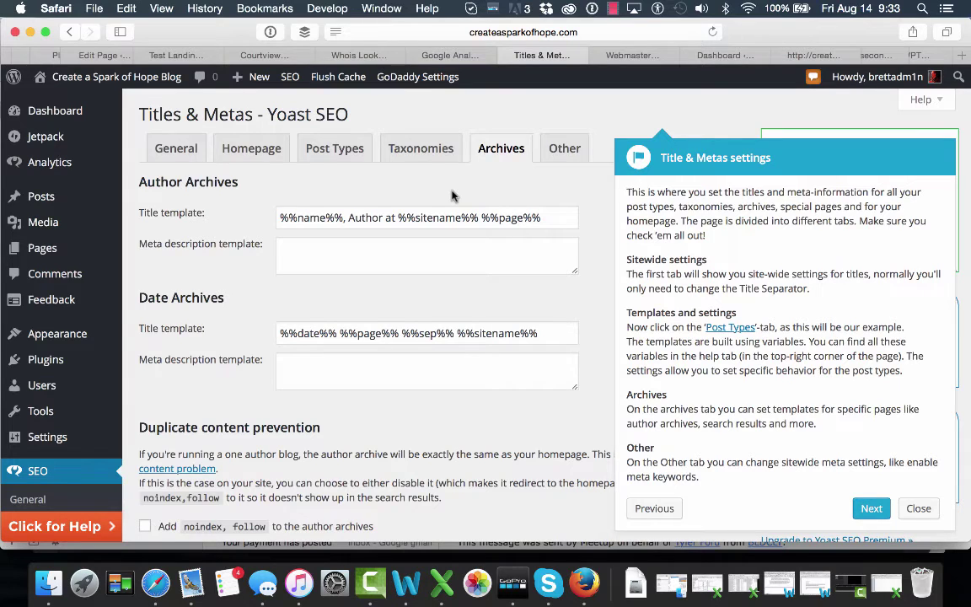
{"action": "scroll", "coordinate": [451, 195], "scroll_direction": "down", "scroll_amount": 3}
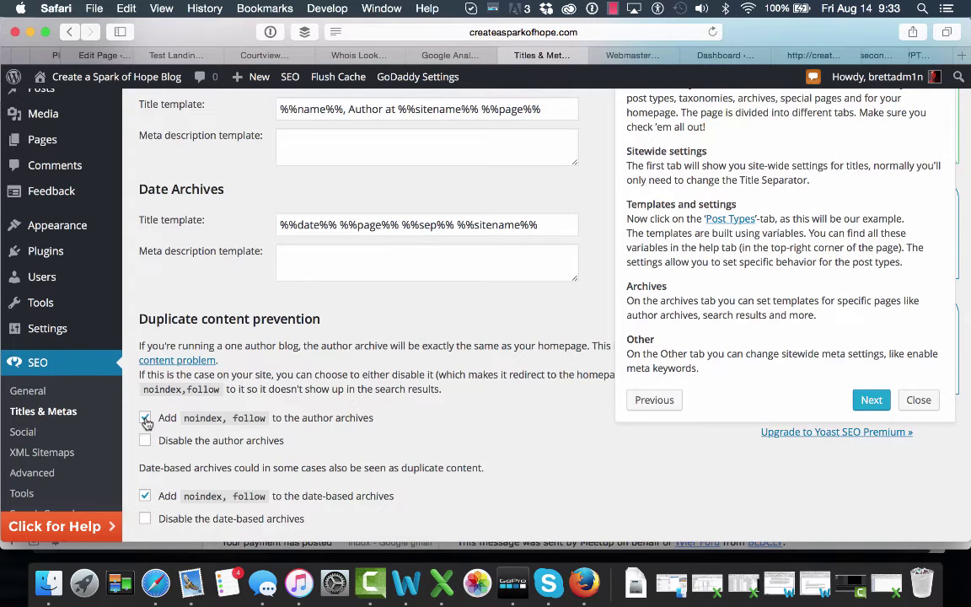
{"action": "scroll", "coordinate": [145, 421], "scroll_direction": "down", "scroll_amount": 2}
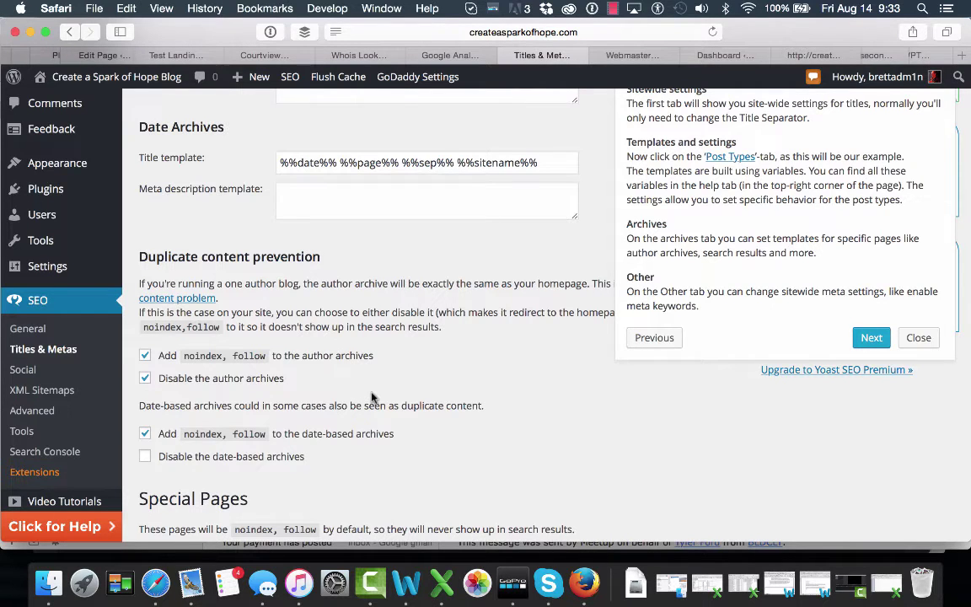
{"action": "scroll", "coordinate": [371, 396], "scroll_direction": "down", "scroll_amount": 1}
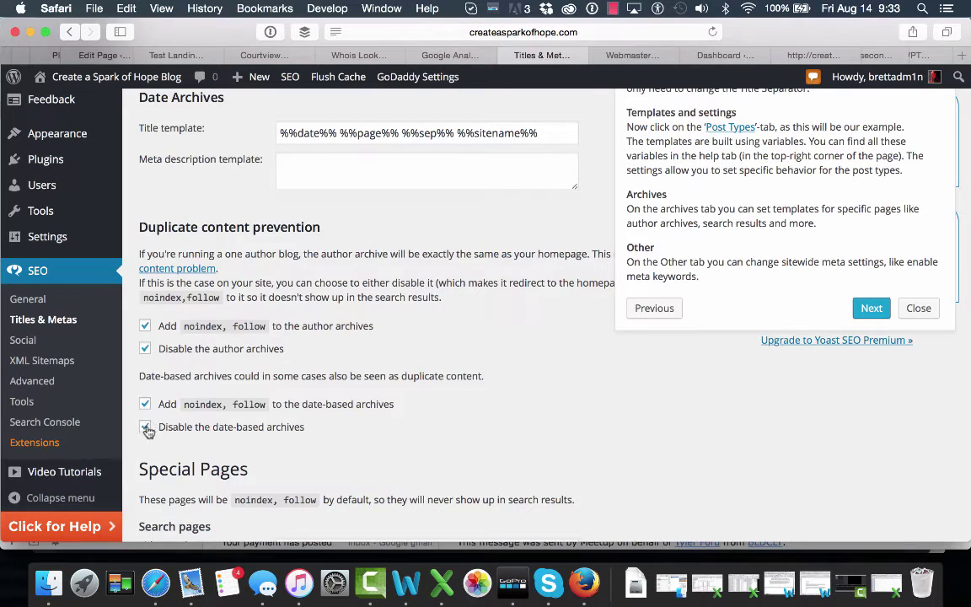
{"action": "scroll", "coordinate": [340, 418], "scroll_direction": "down", "scroll_amount": 5}
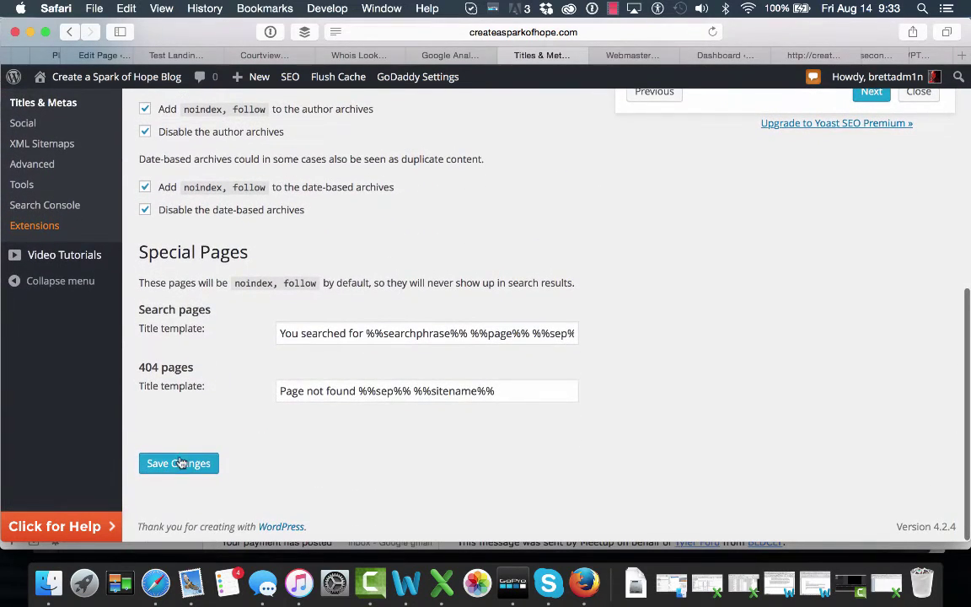
{"action": "left_click", "coordinate": [180, 463]}
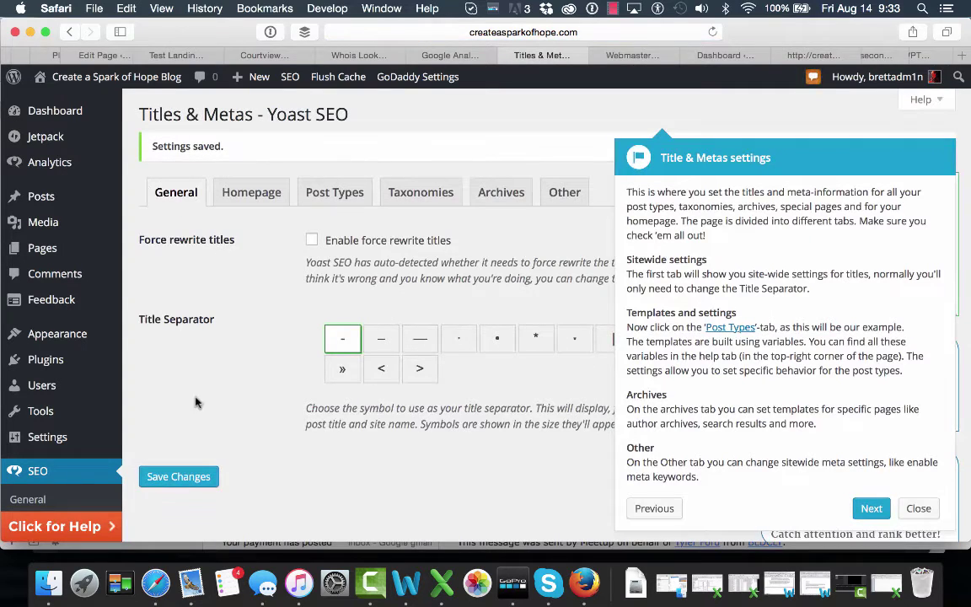
Step: Look over Yoast's Social settings, then open XML Sitemaps showing 1000 max entries per sitemap
{"action": "scroll", "coordinate": [192, 402], "scroll_direction": "down", "scroll_amount": 4}
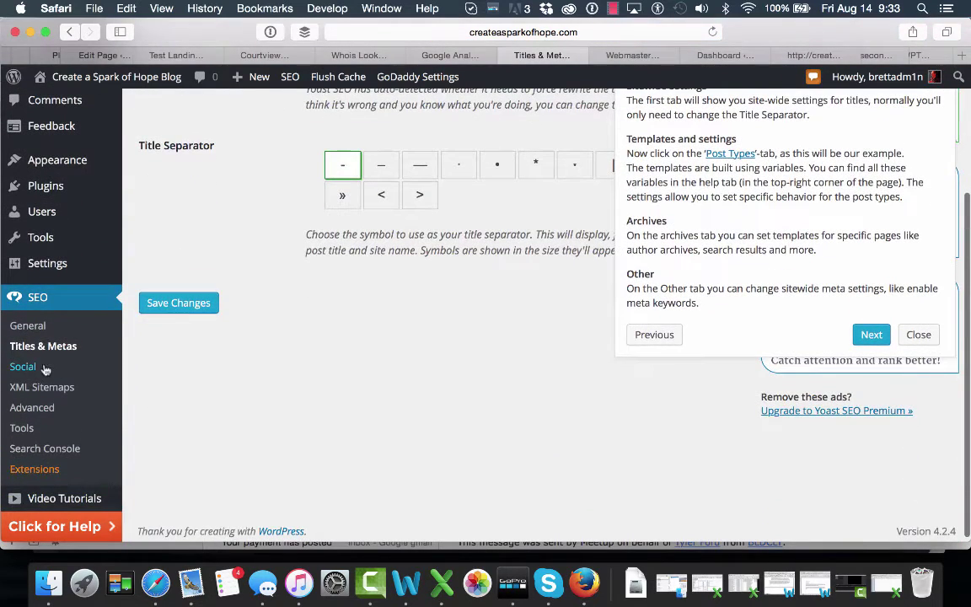
{"action": "left_click", "coordinate": [44, 367]}
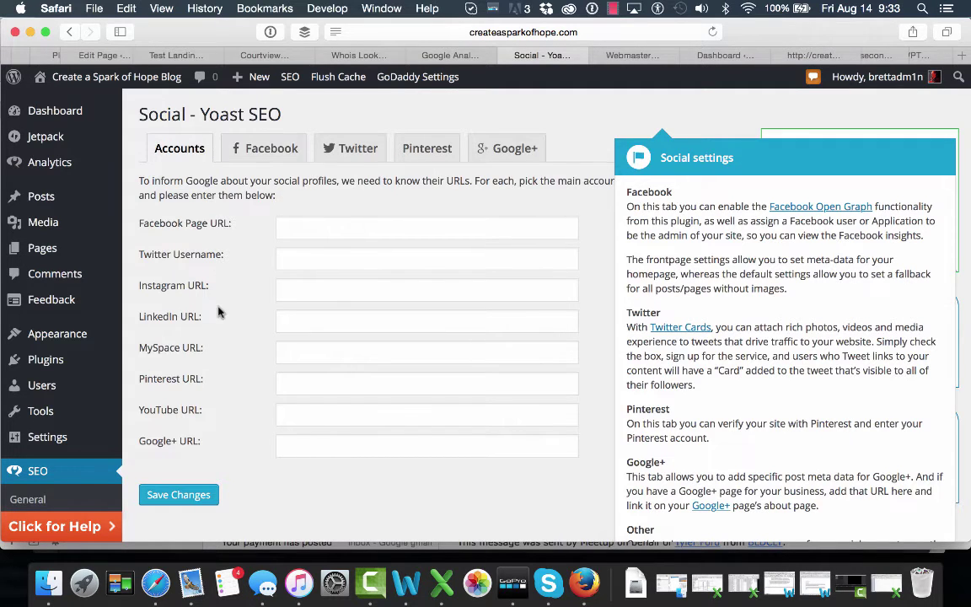
{"action": "scroll", "coordinate": [217, 313], "scroll_direction": "down", "scroll_amount": 5}
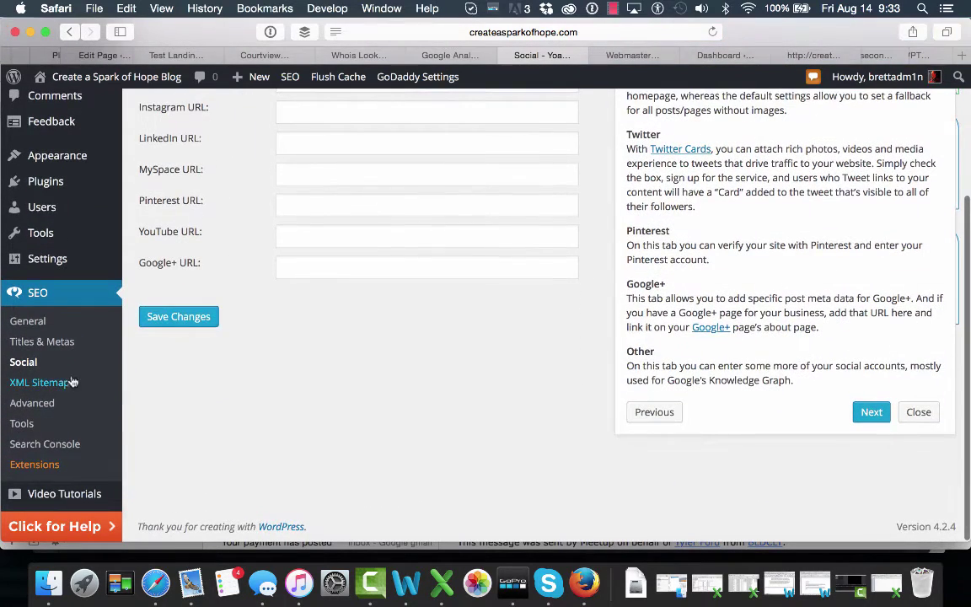
{"action": "left_click", "coordinate": [67, 382]}
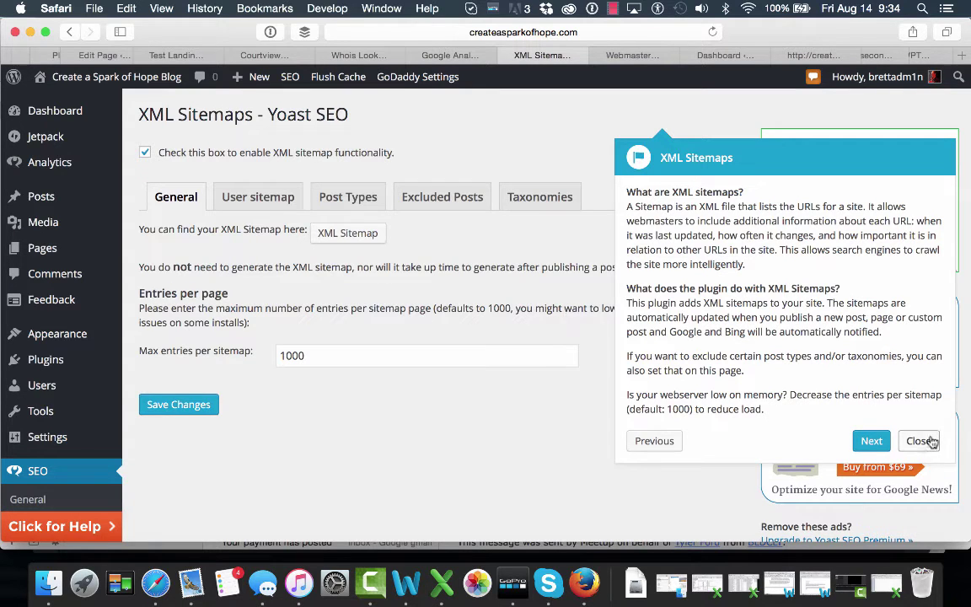
{"action": "left_click", "coordinate": [927, 440]}
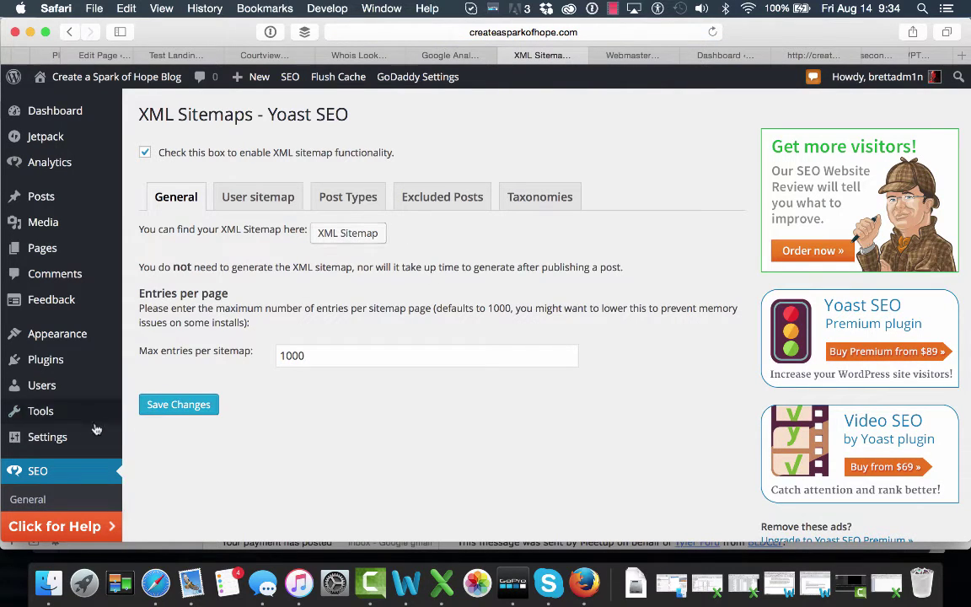
{"action": "mouse_move", "coordinate": [73, 436]}
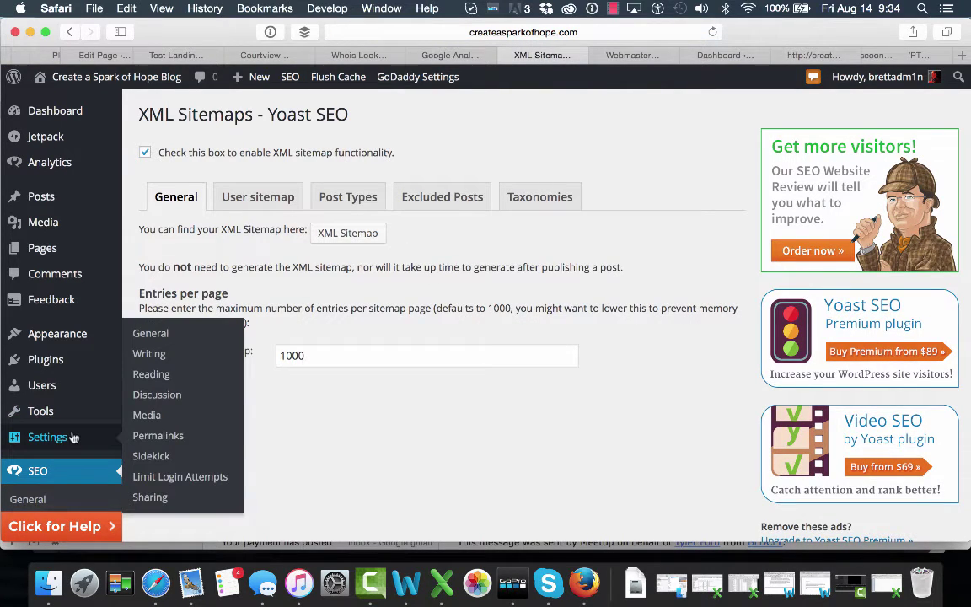
{"action": "right_click", "coordinate": [167, 375]}
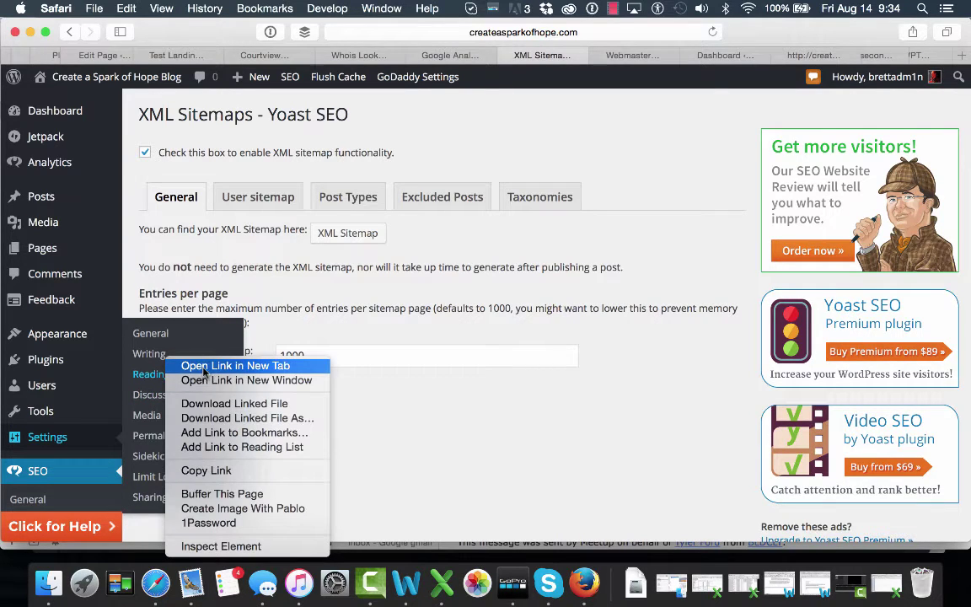
{"action": "left_click", "coordinate": [202, 366]}
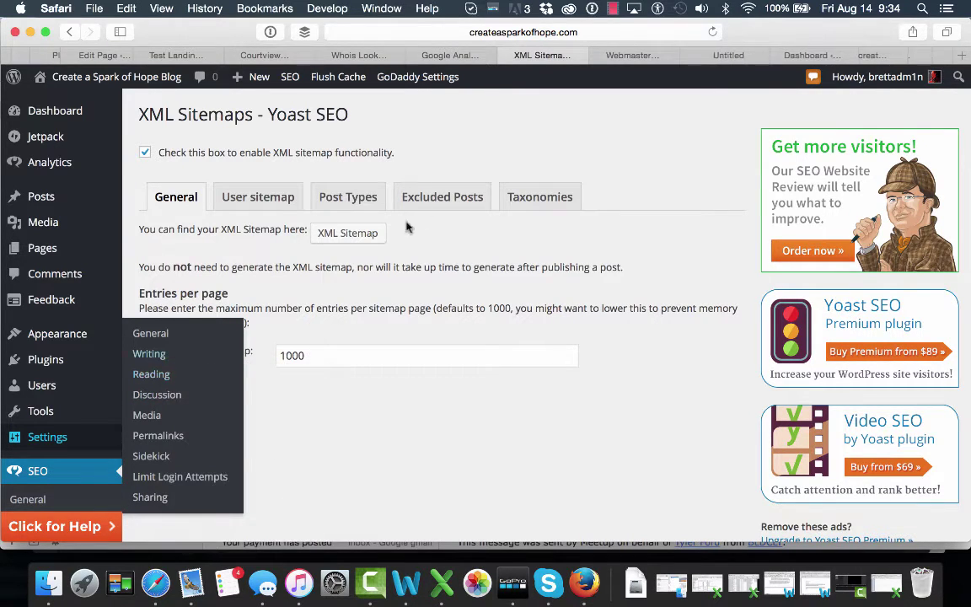
{"action": "left_click", "coordinate": [722, 55]}
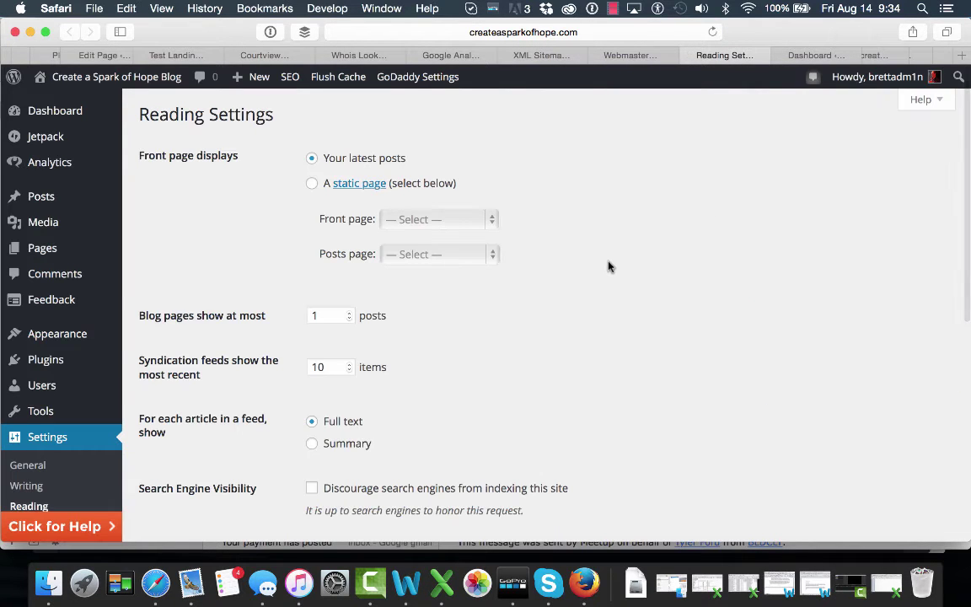
{"action": "scroll", "coordinate": [609, 266], "scroll_direction": "down", "scroll_amount": 5}
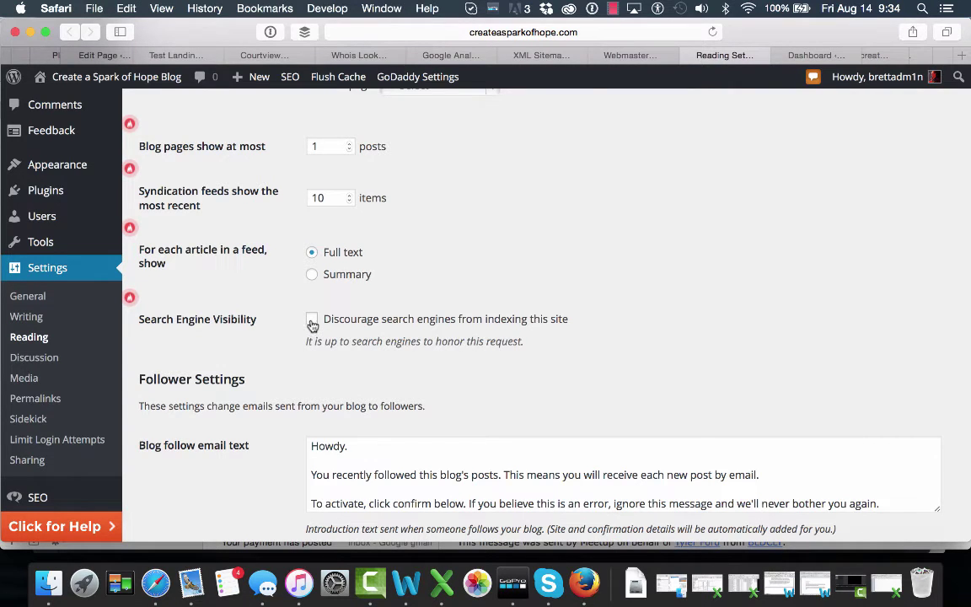
{"action": "left_click", "coordinate": [689, 58]}
{"action": "left_click", "coordinate": [549, 59]}
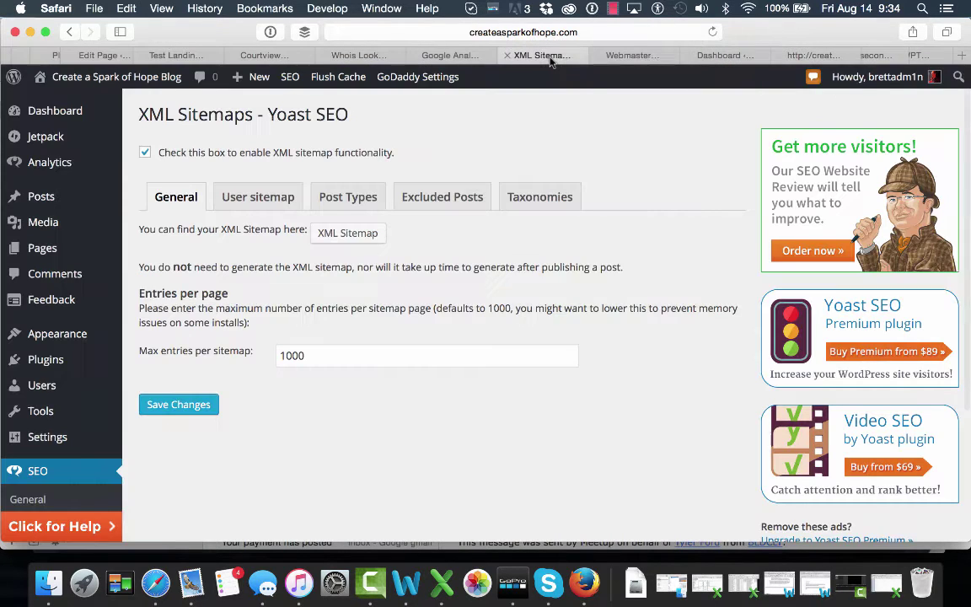
{"action": "right_click", "coordinate": [351, 239]}
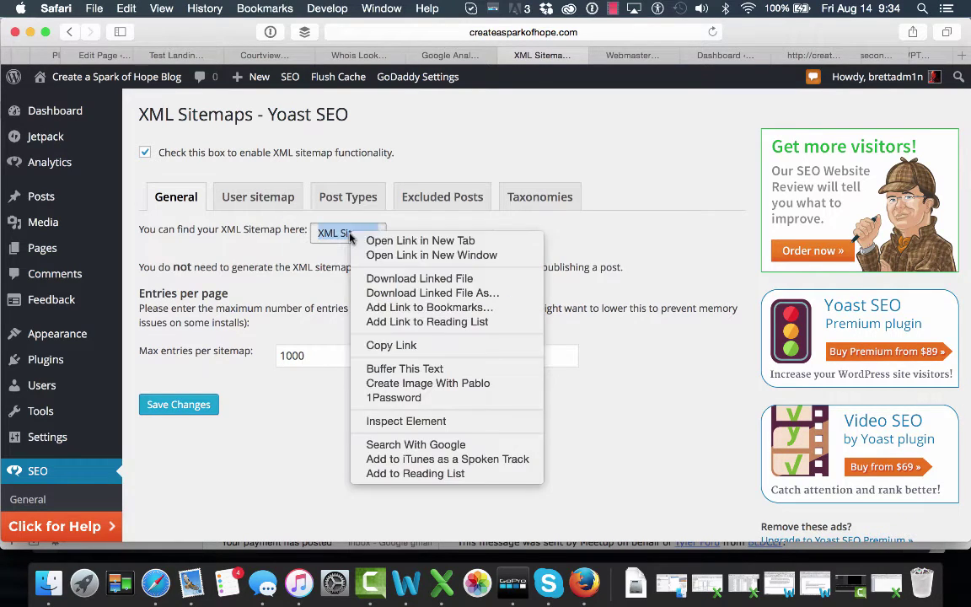
{"action": "left_click", "coordinate": [403, 239]}
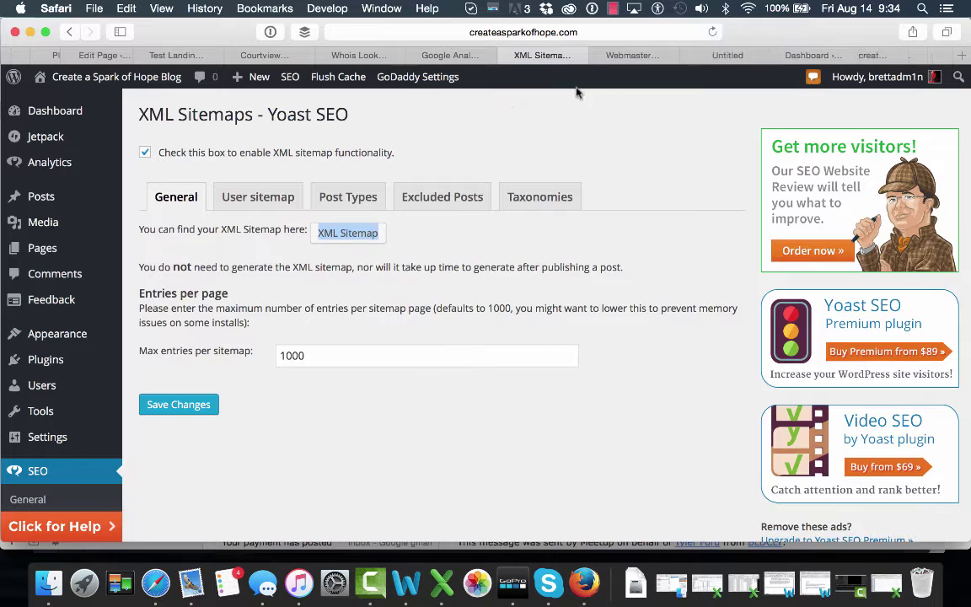
{"action": "left_click", "coordinate": [723, 56]}
{"action": "left_click", "coordinate": [689, 55]}
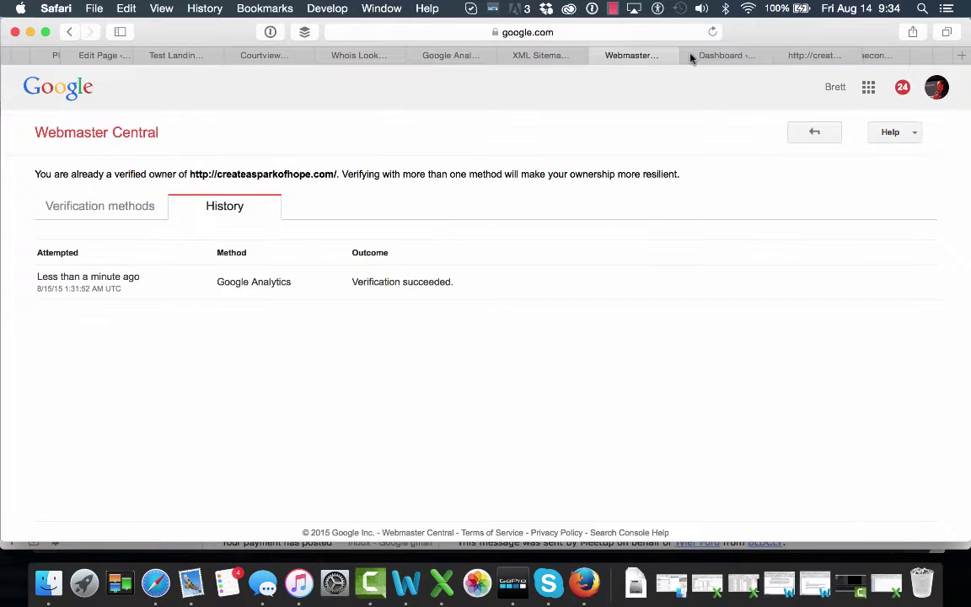
{"action": "left_click", "coordinate": [548, 56]}
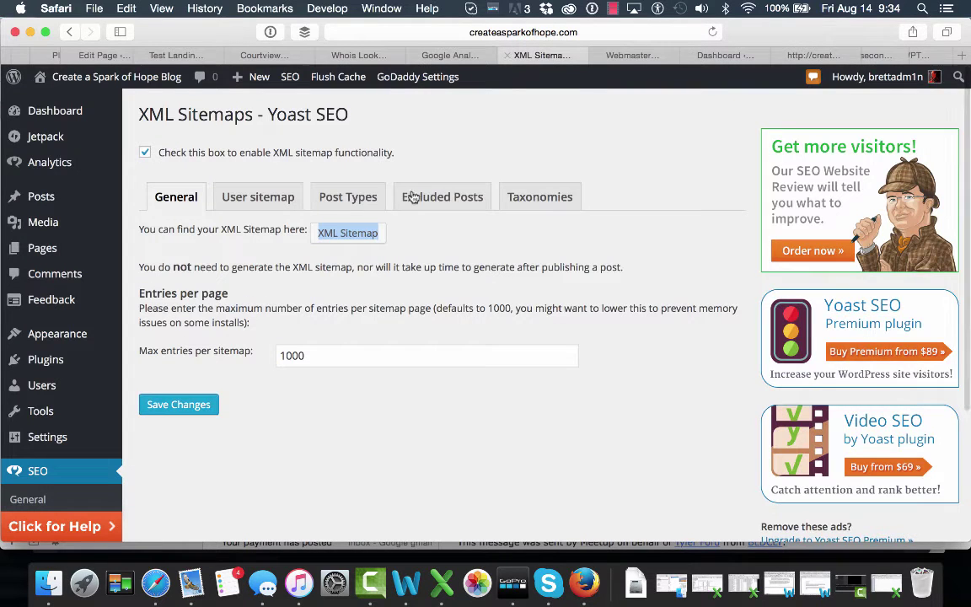
{"action": "left_click", "coordinate": [343, 240]}
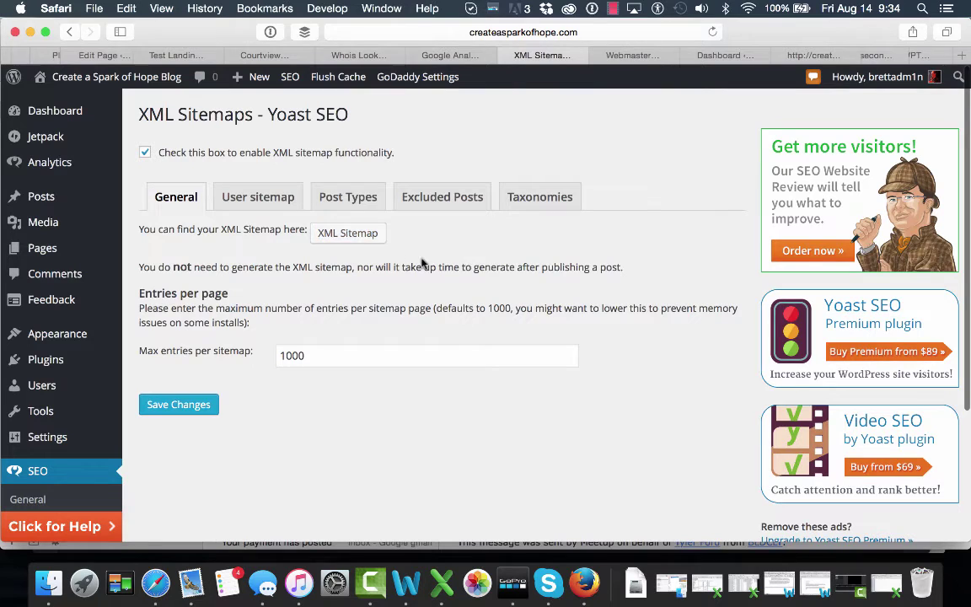
{"action": "left_click", "coordinate": [342, 240]}
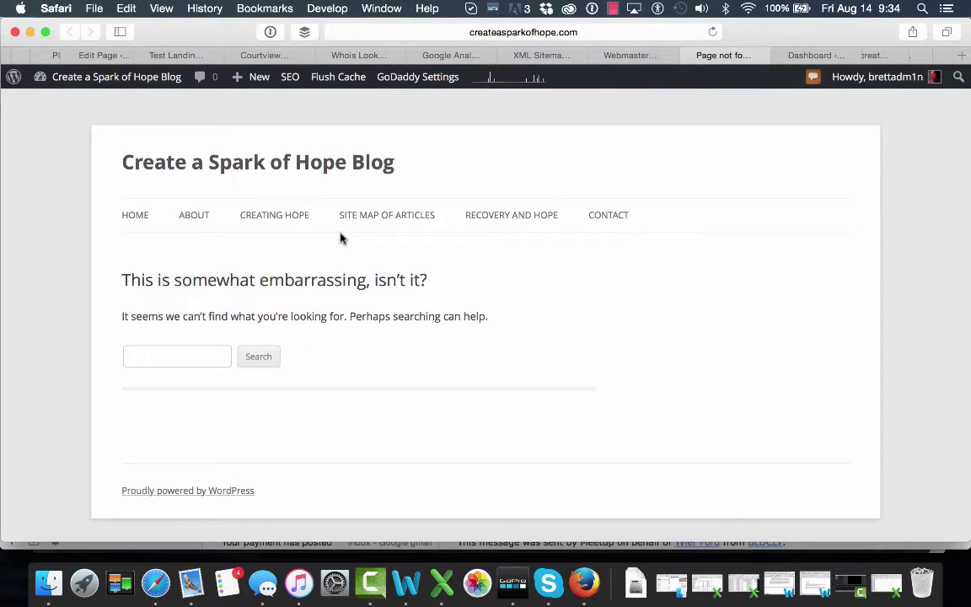
{"action": "left_click", "coordinate": [661, 34]}
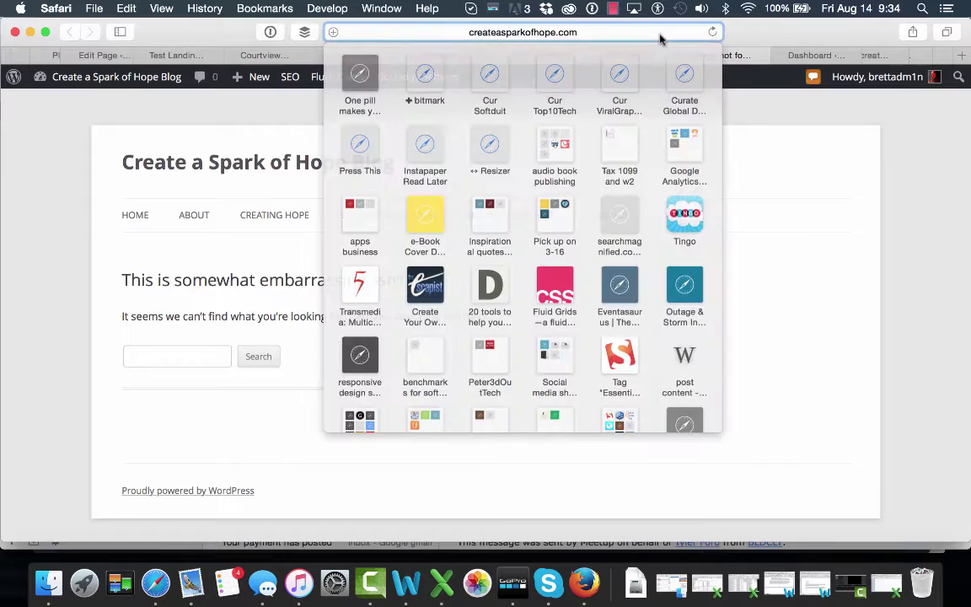
{"action": "left_click", "coordinate": [801, 249]}
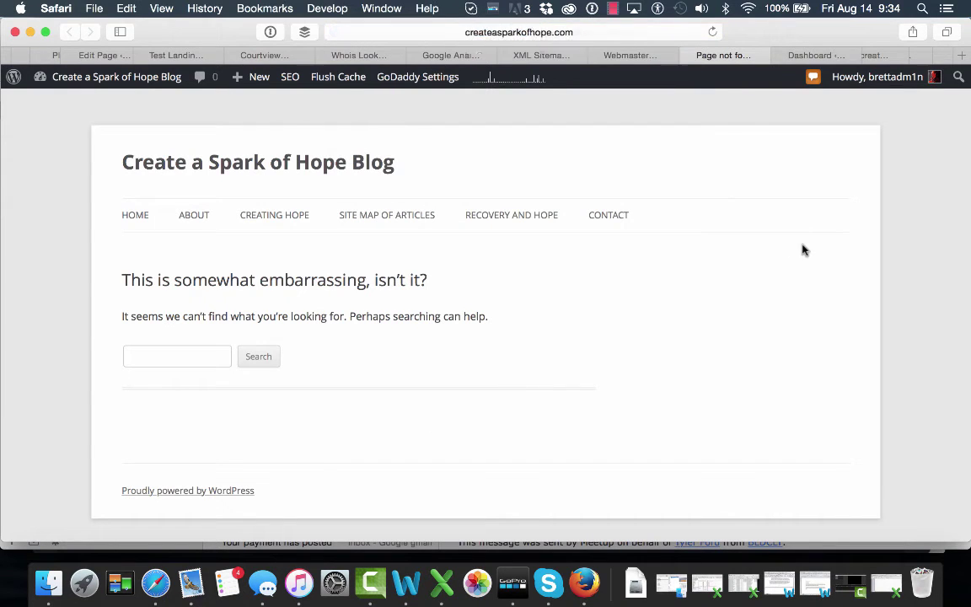
{"action": "left_click", "coordinate": [688, 55]}
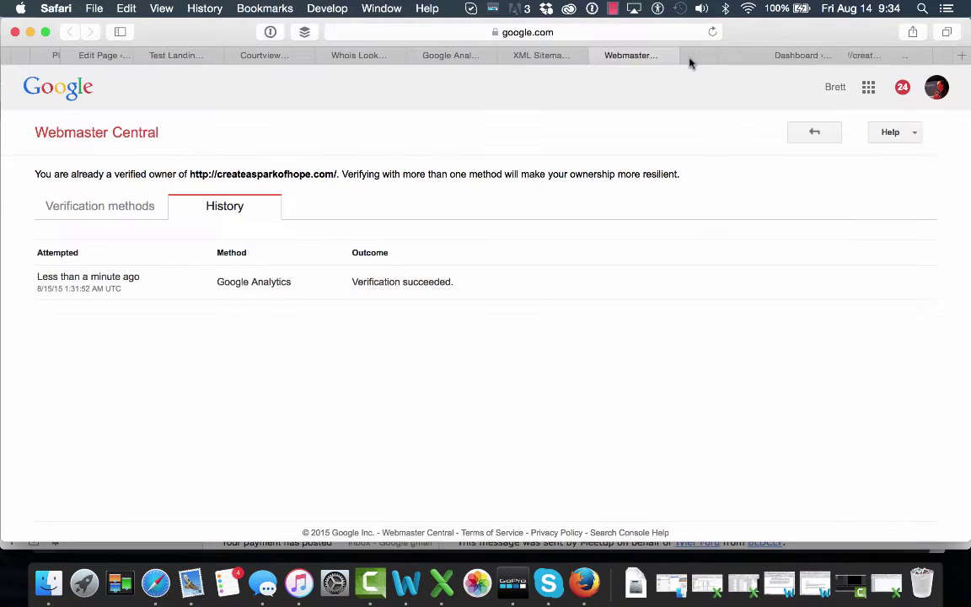
{"action": "left_click", "coordinate": [556, 58]}
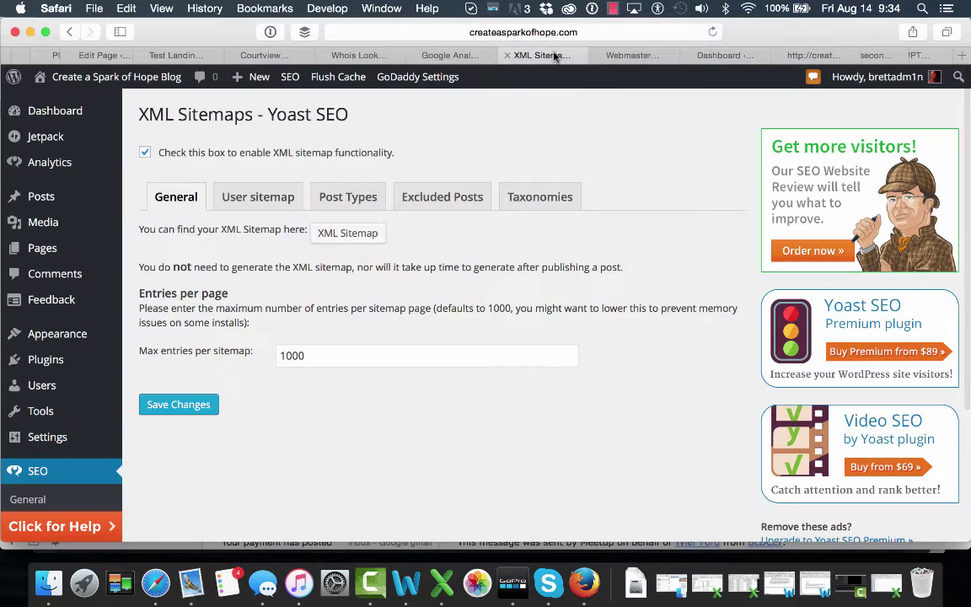
{"action": "left_click", "coordinate": [262, 192]}
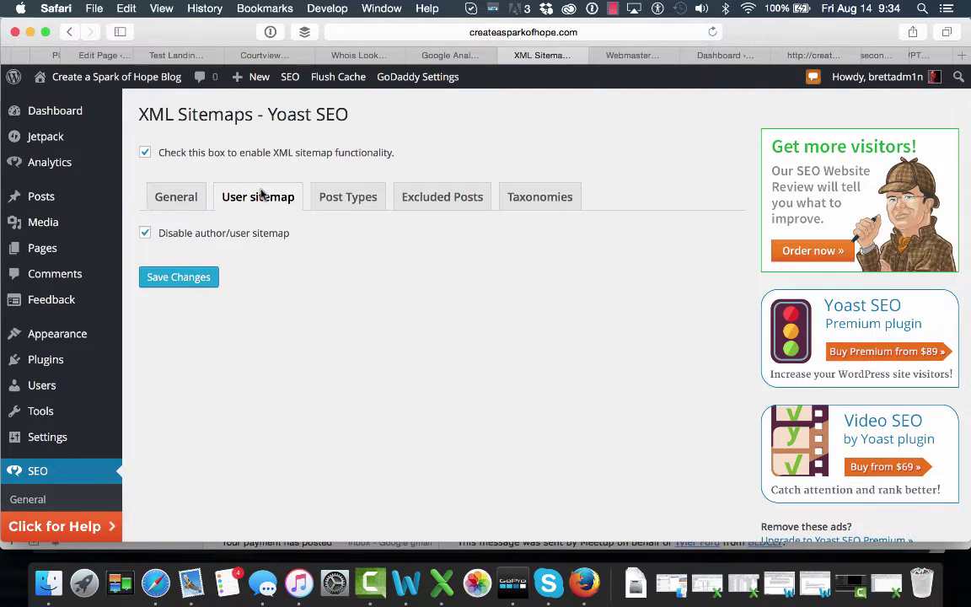
{"action": "left_click", "coordinate": [354, 195]}
{"action": "left_click", "coordinate": [427, 200]}
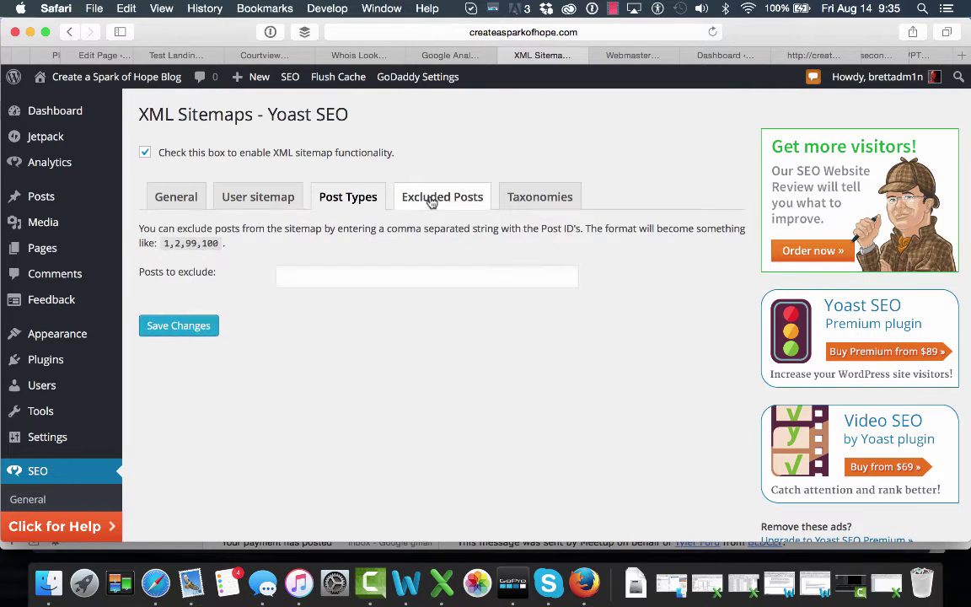
{"action": "left_click", "coordinate": [543, 204]}
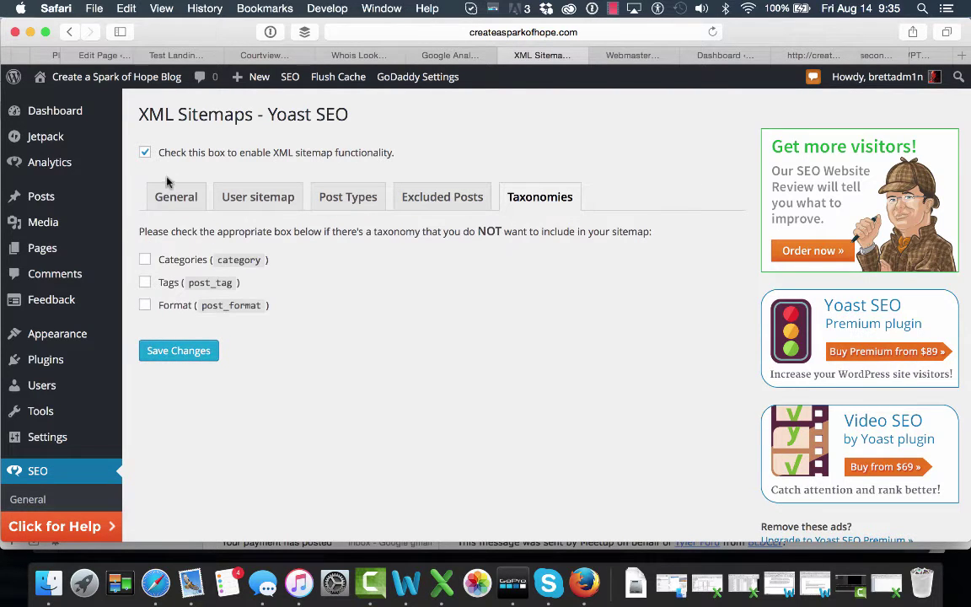
{"action": "left_click", "coordinate": [177, 202]}
{"action": "scroll", "coordinate": [316, 301], "scroll_direction": "down", "scroll_amount": 5}
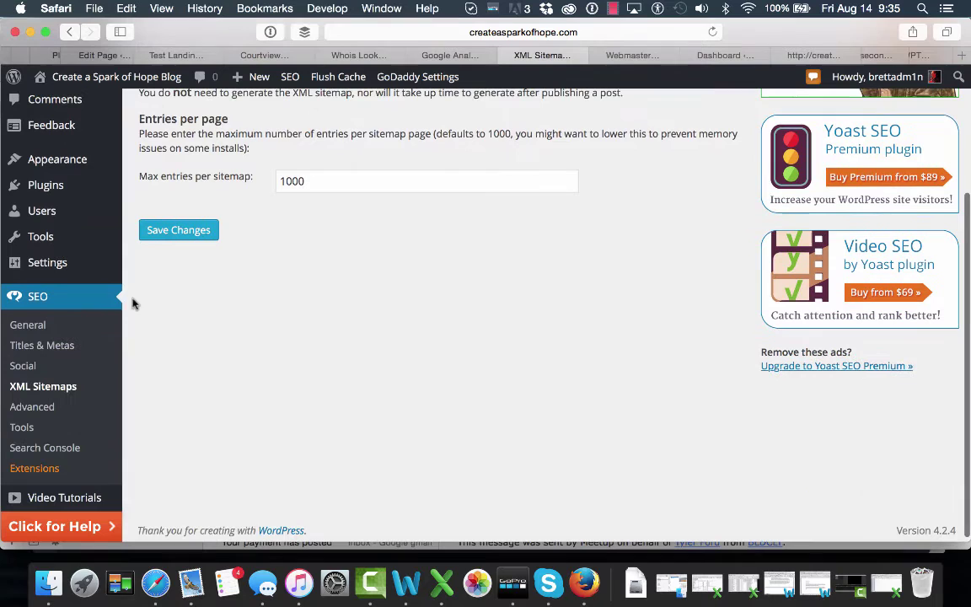
Step: Clear the site's cache from Yoast's General settings and reopen the XML Sitemaps settings
{"action": "left_click", "coordinate": [61, 302]}
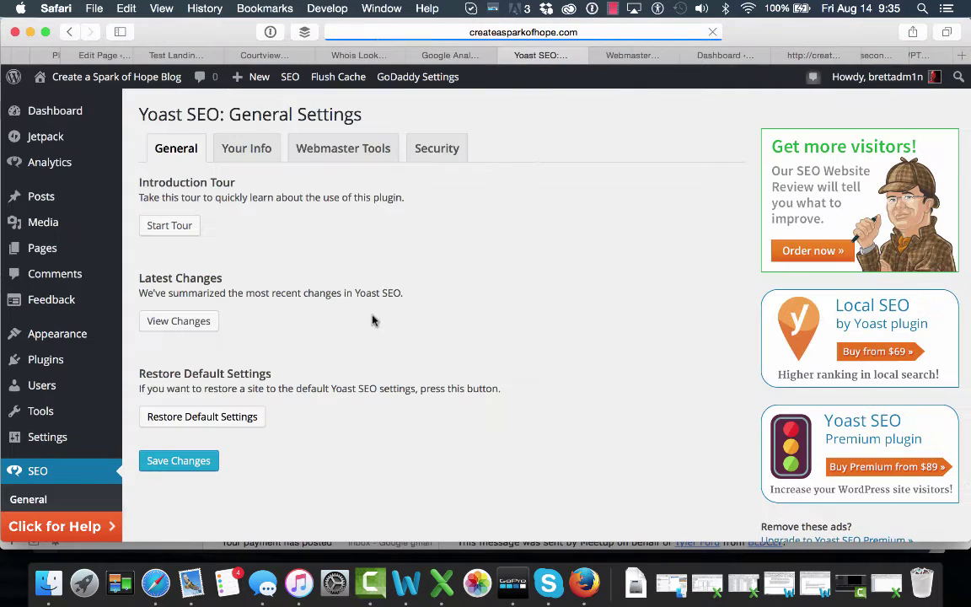
{"action": "left_click", "coordinate": [353, 80]}
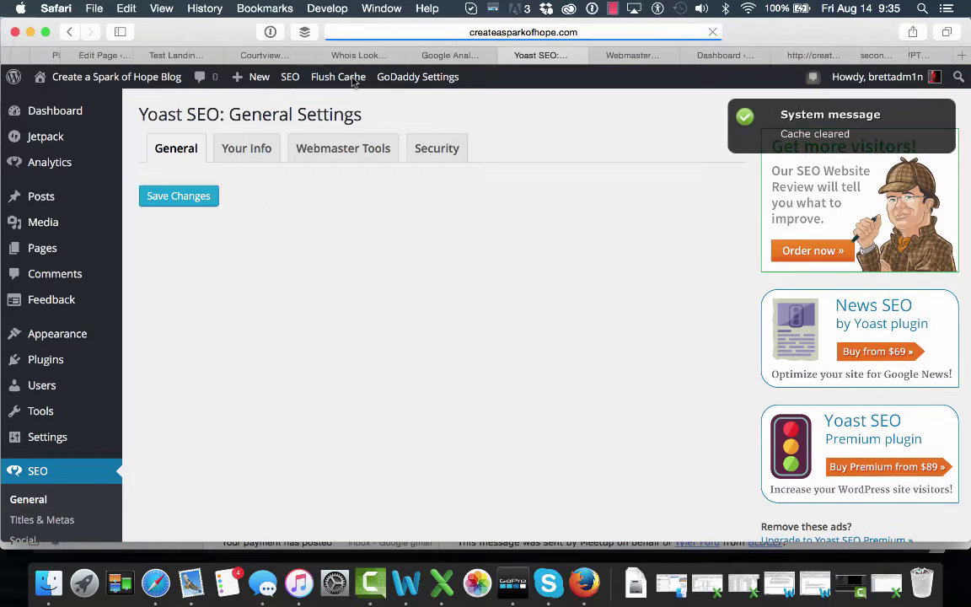
{"action": "scroll", "coordinate": [347, 296], "scroll_direction": "down", "scroll_amount": 4}
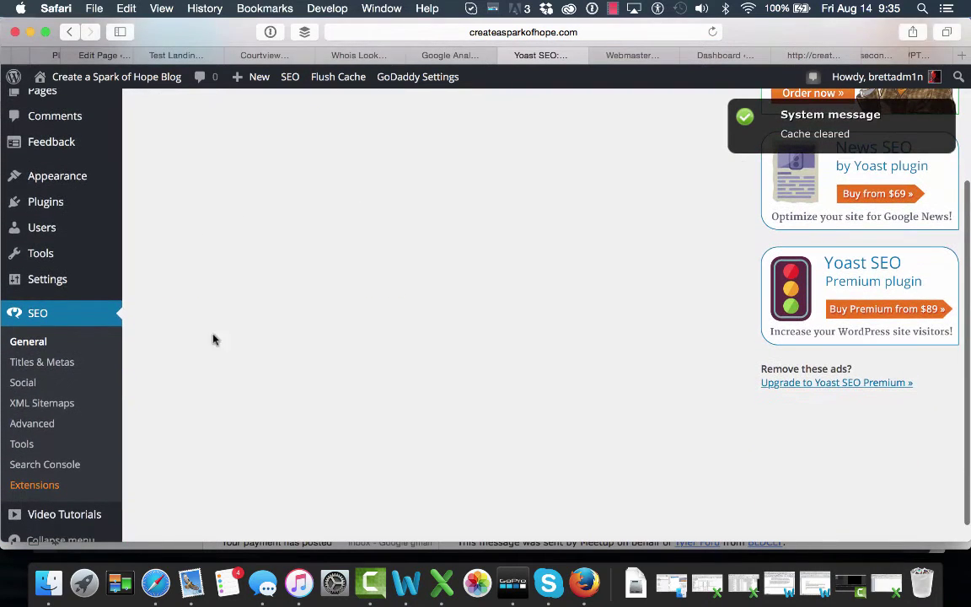
{"action": "left_click", "coordinate": [64, 403]}
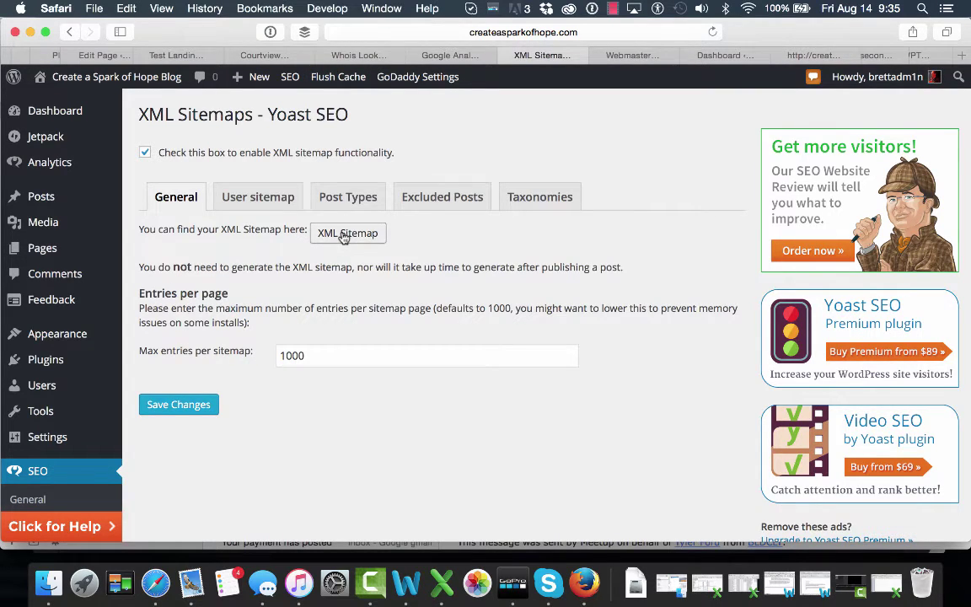
Step: Open the XML sitemap in a new tab and reload sitemap_index.xml, which still shows not found
{"action": "left_click", "coordinate": [347, 236]}
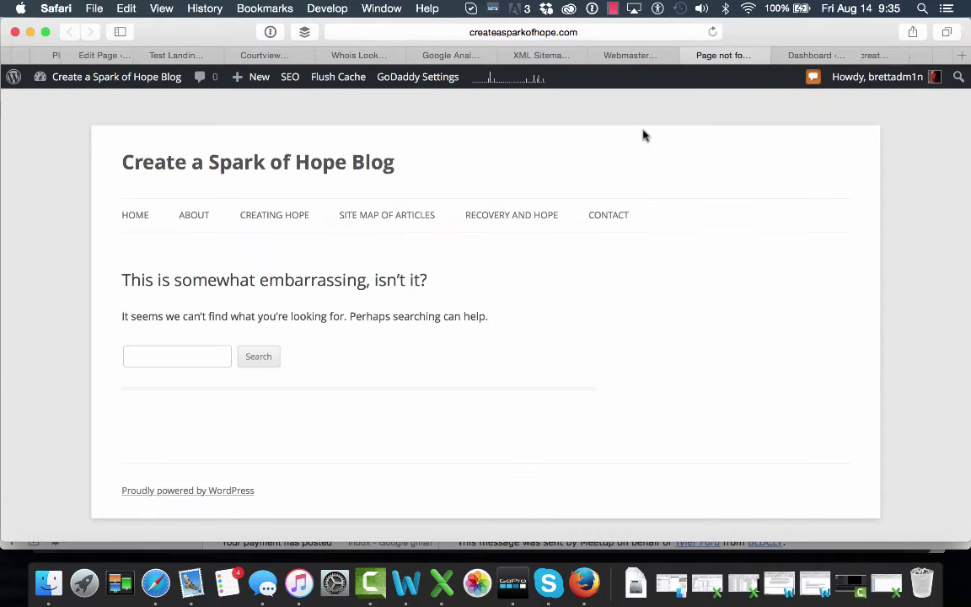
{"action": "left_click", "coordinate": [622, 30]}
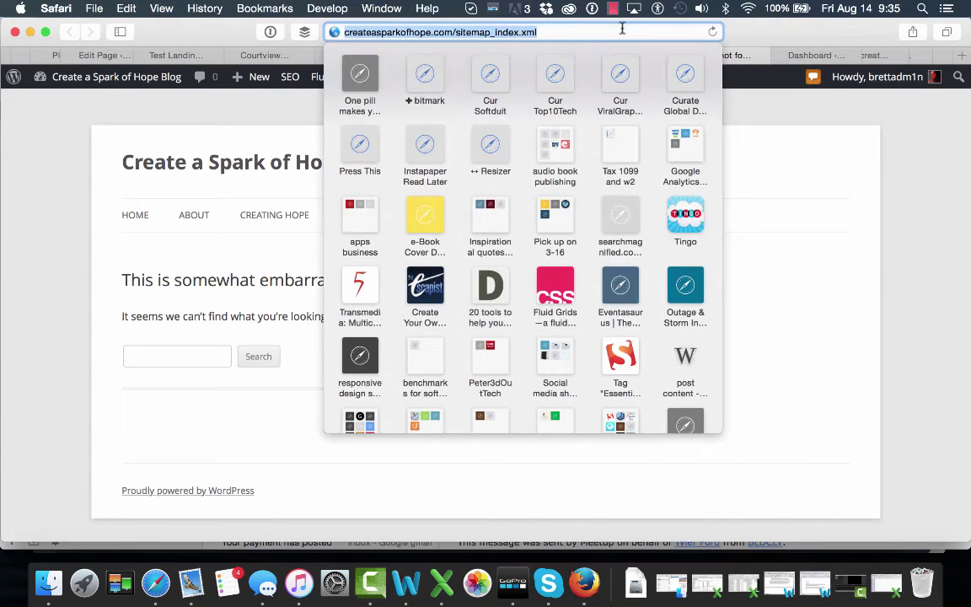
{"action": "left_click", "coordinate": [624, 32]}
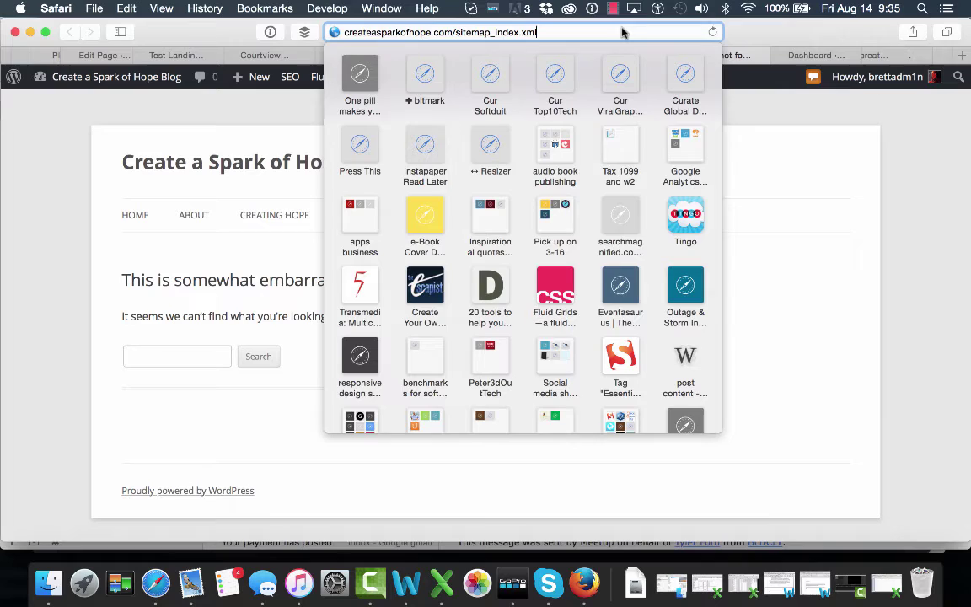
{"action": "key", "text": "Return"}
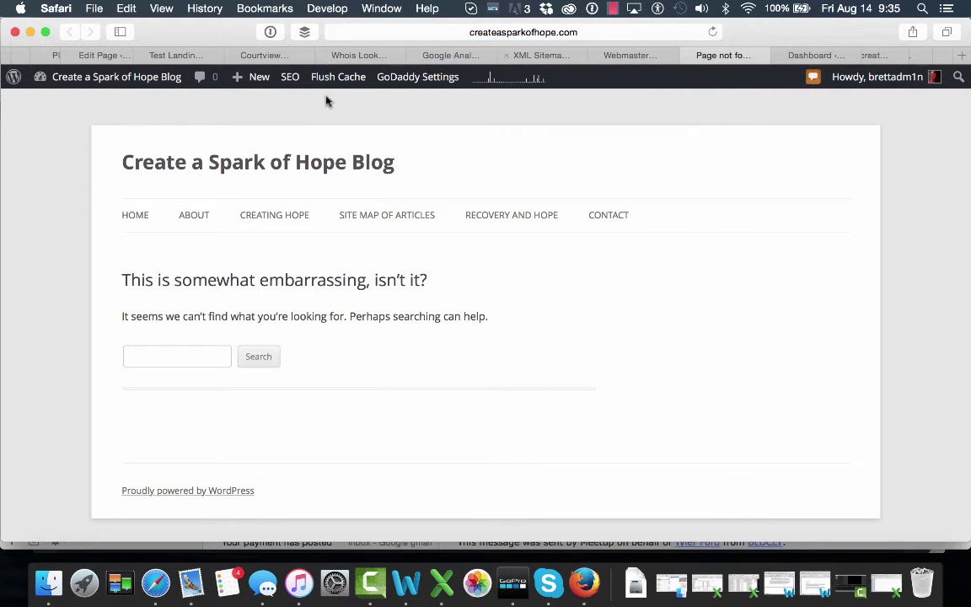
{"action": "left_click", "coordinate": [323, 80]}
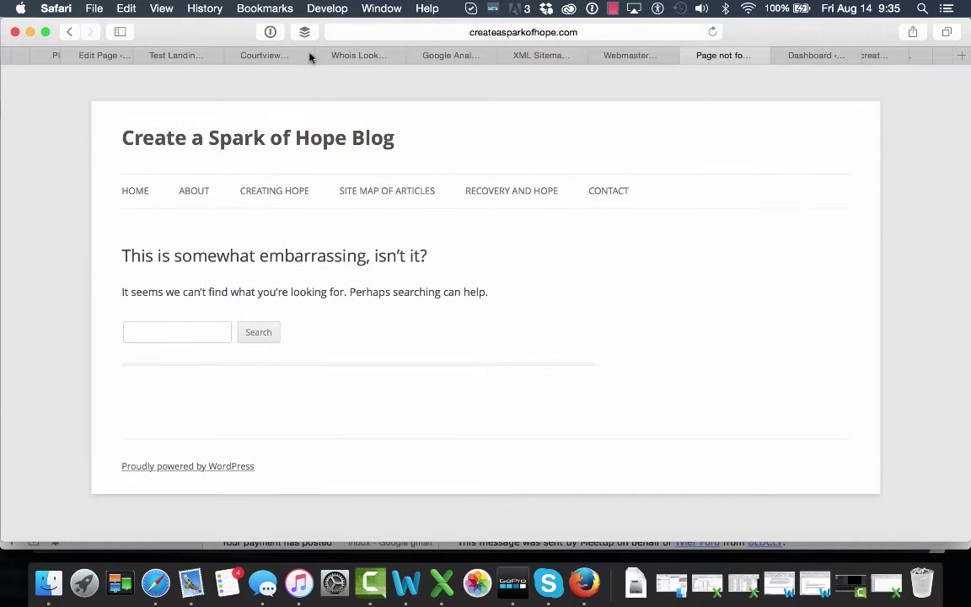
Step: Empty Safari's caches from the Develop menu
{"action": "left_click", "coordinate": [342, 11]}
{"action": "left_click", "coordinate": [336, 10]}
{"action": "left_click", "coordinate": [330, 10]}
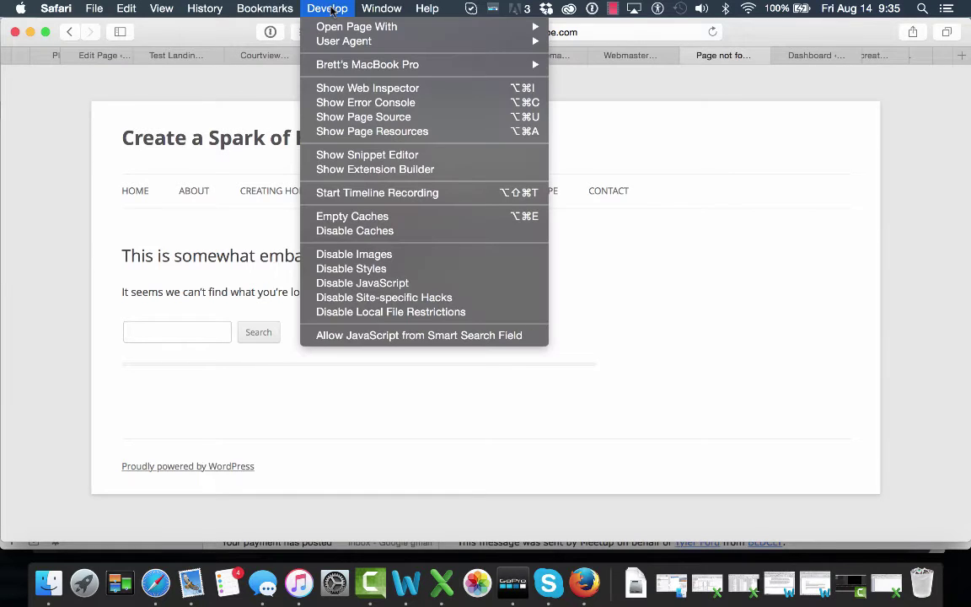
{"action": "left_click", "coordinate": [378, 218]}
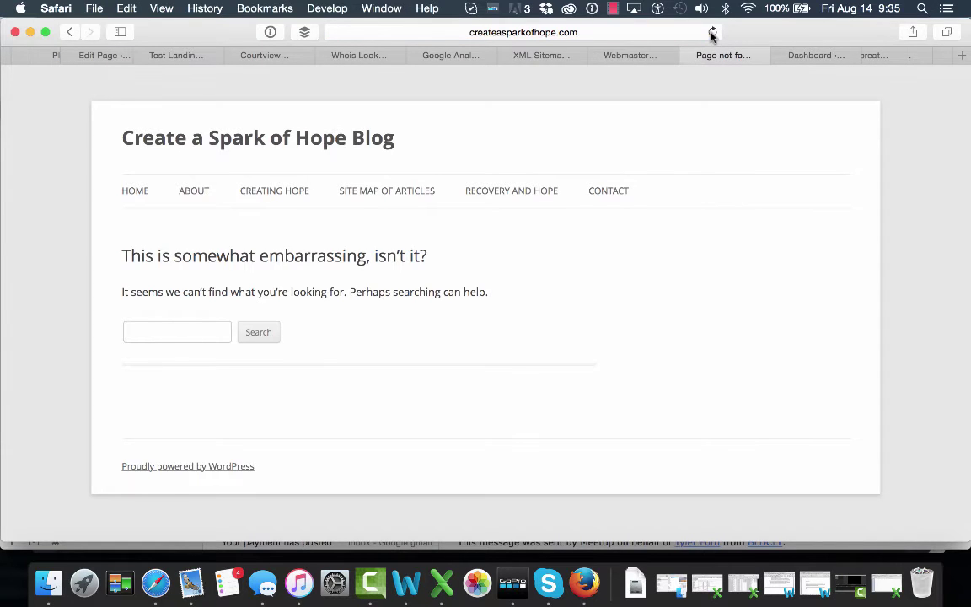
Step: Close the not-found tab, save the Yoast XML Sitemaps settings, and check the page address
{"action": "left_click", "coordinate": [689, 55]}
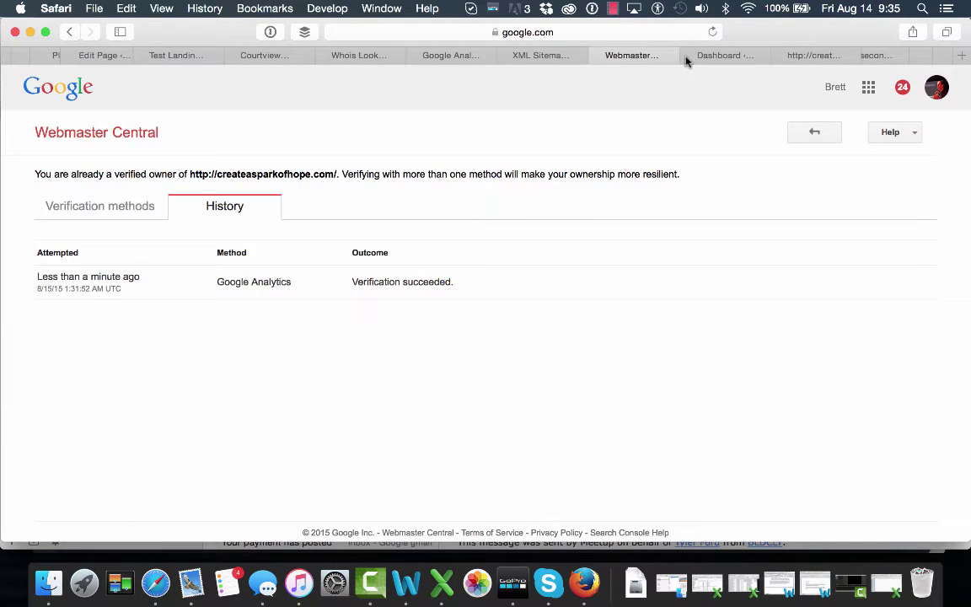
{"action": "left_click", "coordinate": [545, 55]}
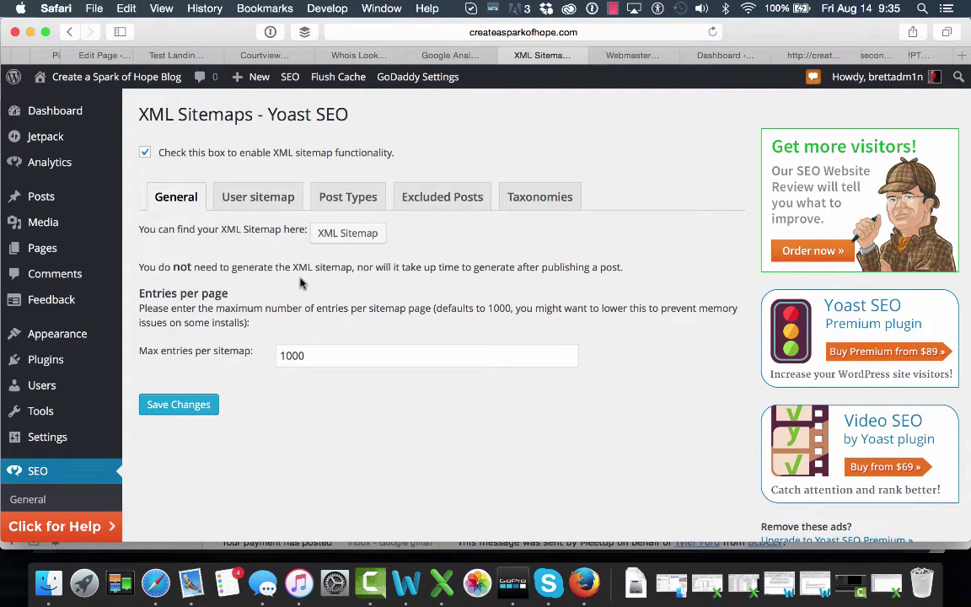
{"action": "left_click", "coordinate": [181, 404]}
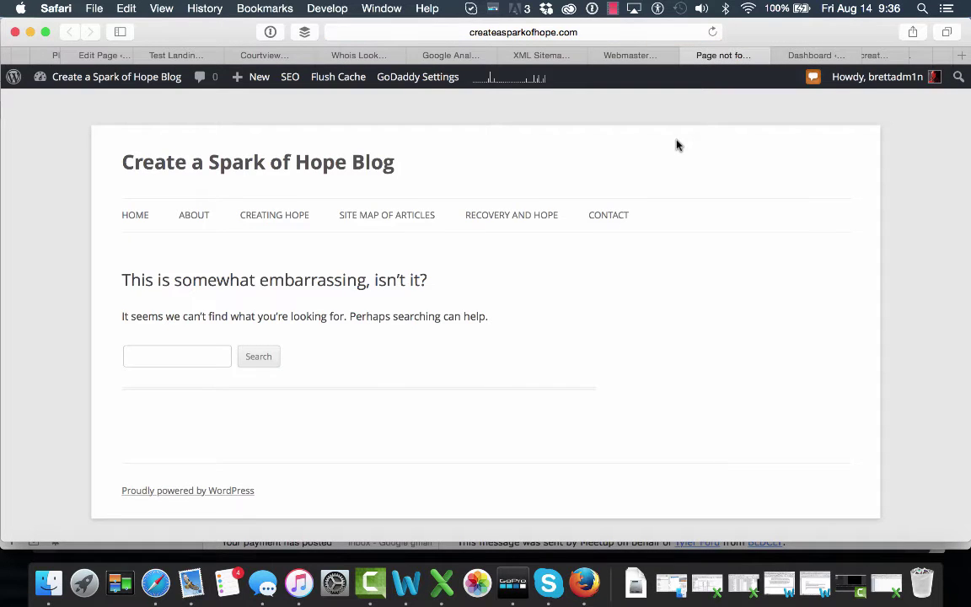
{"action": "left_click", "coordinate": [641, 33]}
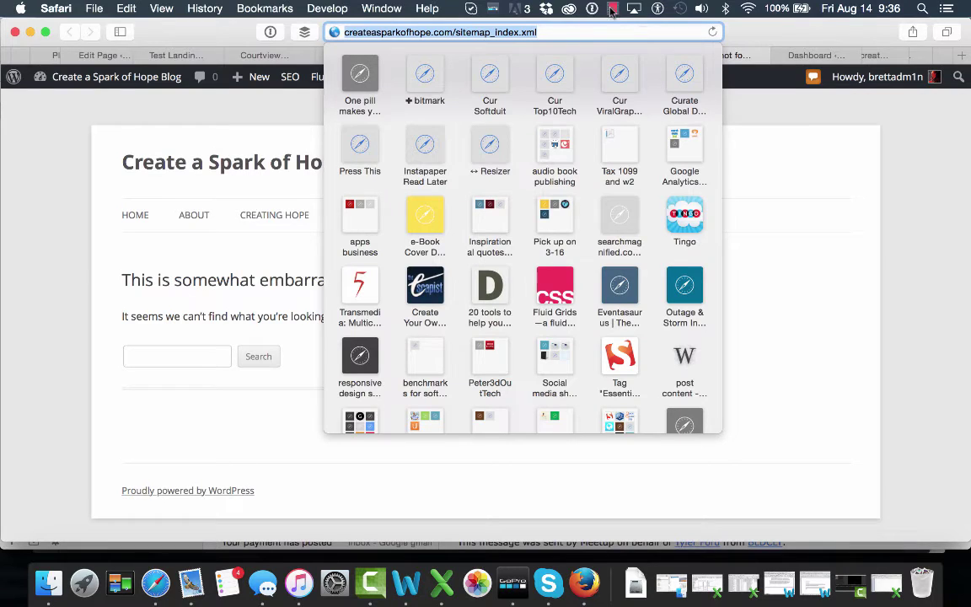
{"action": "left_click", "coordinate": [789, 123]}
{"action": "left_click", "coordinate": [612, 8]}
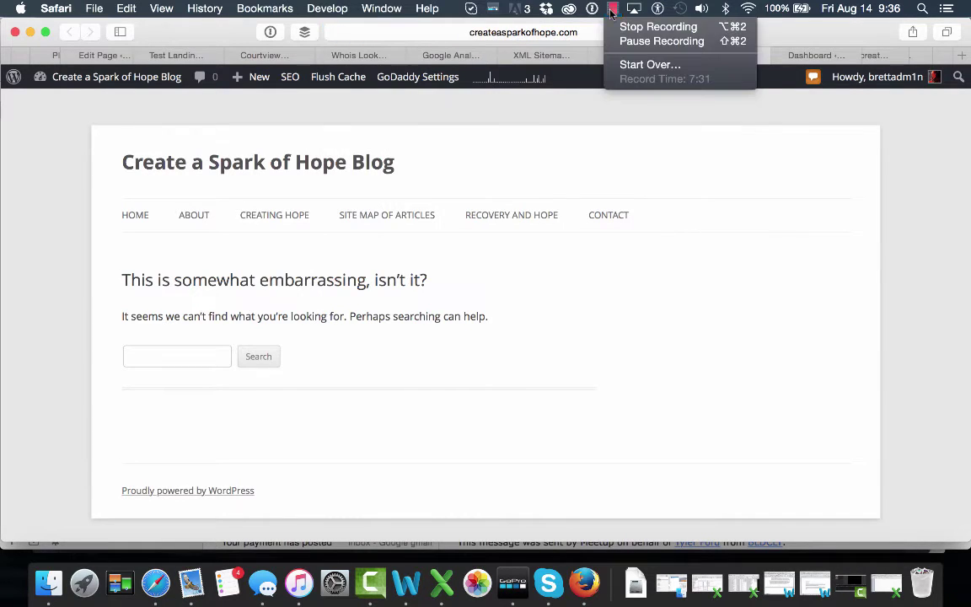
Step: Uncheck XML sitemap functionality and save, then re-check it and save again
{"action": "left_click", "coordinate": [636, 41]}
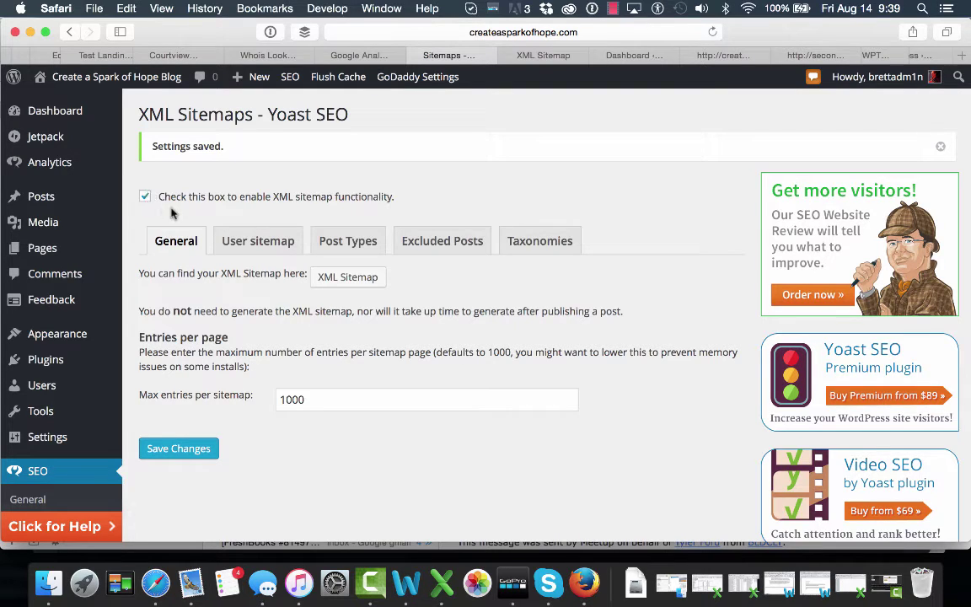
{"action": "left_click", "coordinate": [145, 198]}
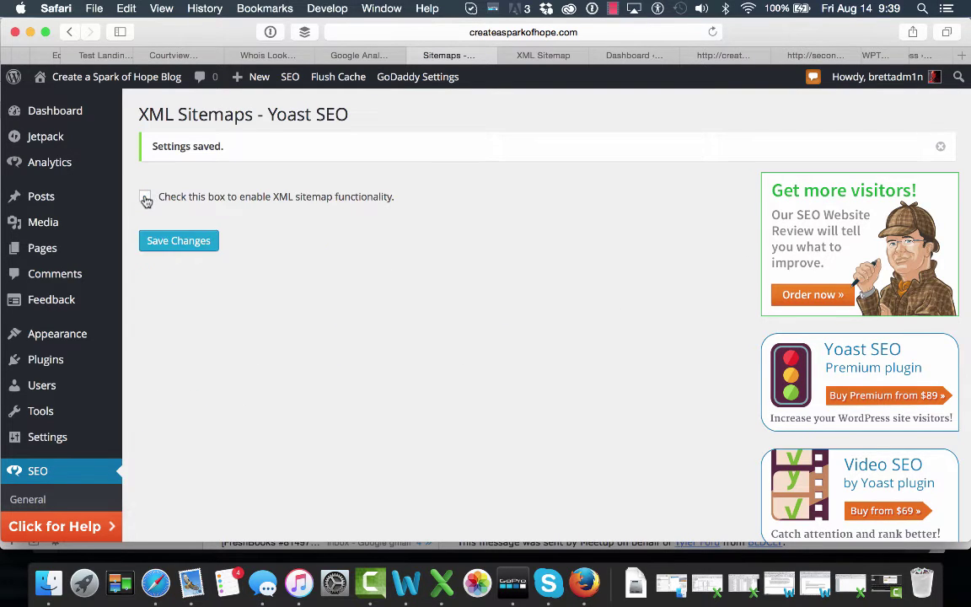
{"action": "left_click", "coordinate": [181, 244]}
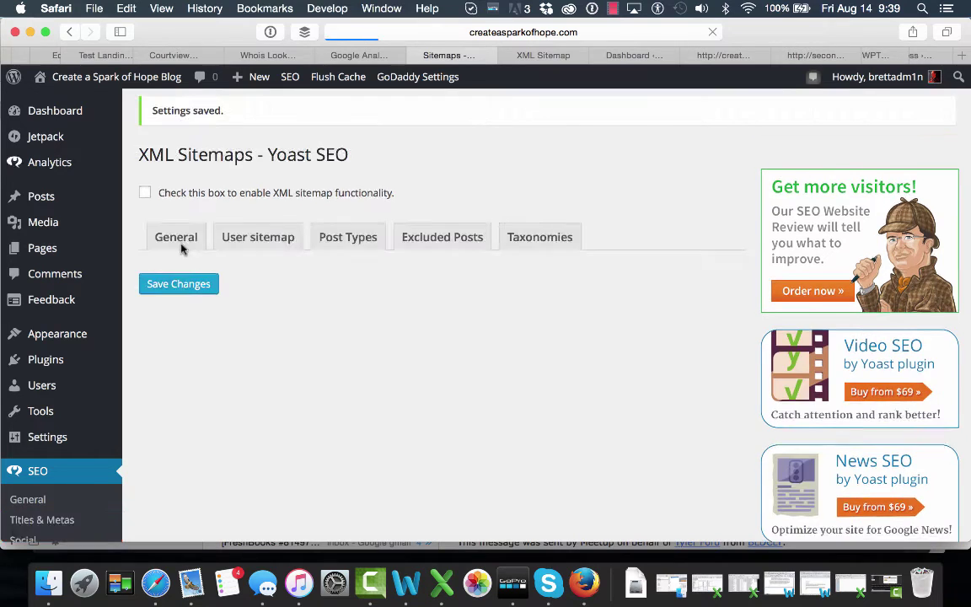
{"action": "left_click", "coordinate": [145, 198]}
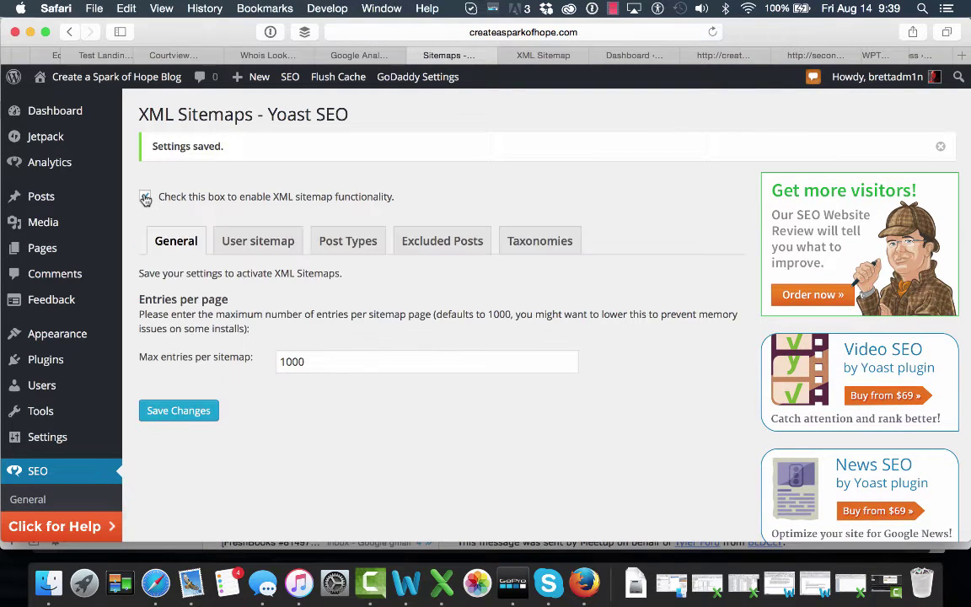
{"action": "left_click", "coordinate": [208, 417]}
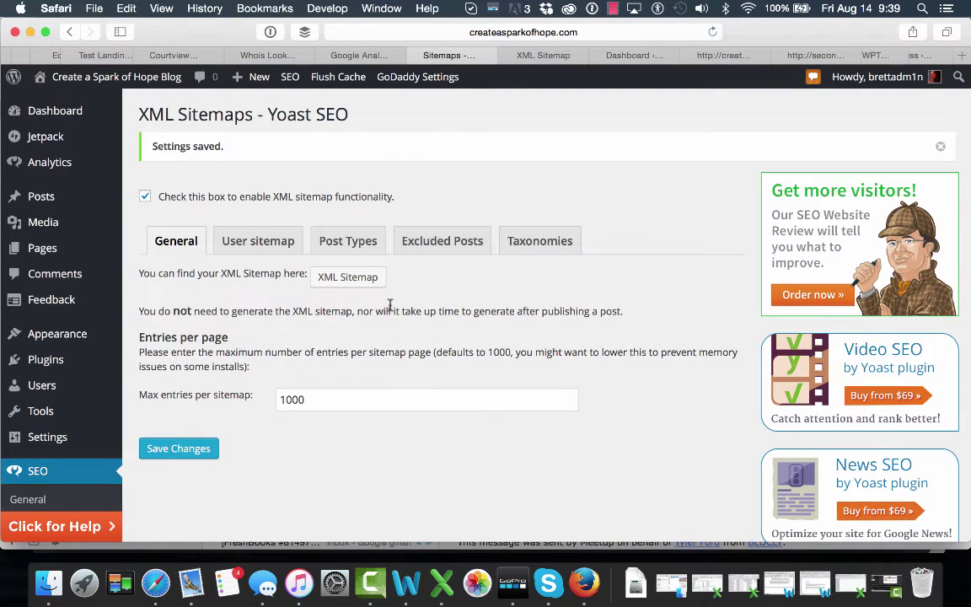
Step: Open the Yoast sitemap_index.xml in a new tab and check its full address
{"action": "left_click", "coordinate": [358, 284]}
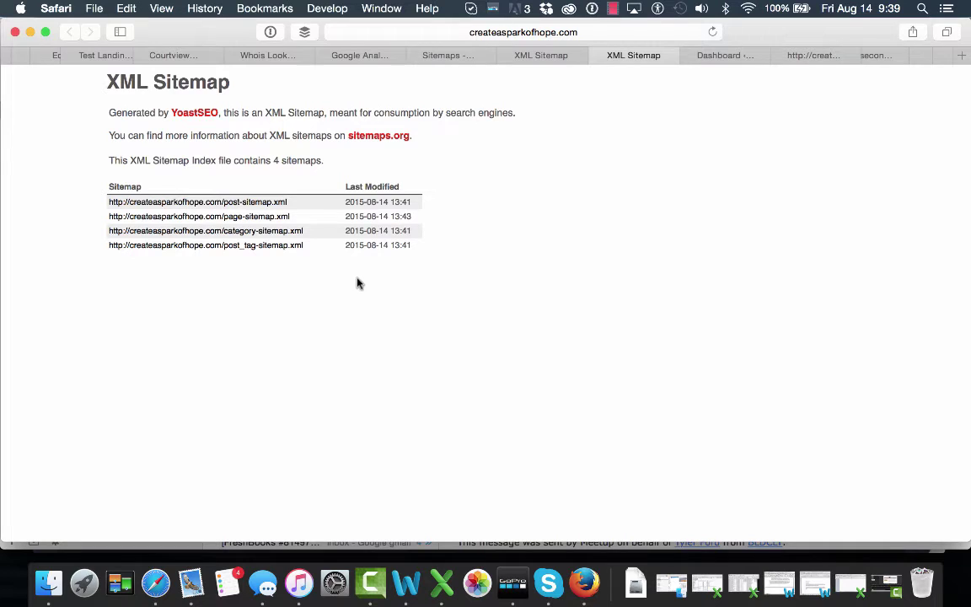
{"action": "left_click", "coordinate": [610, 34]}
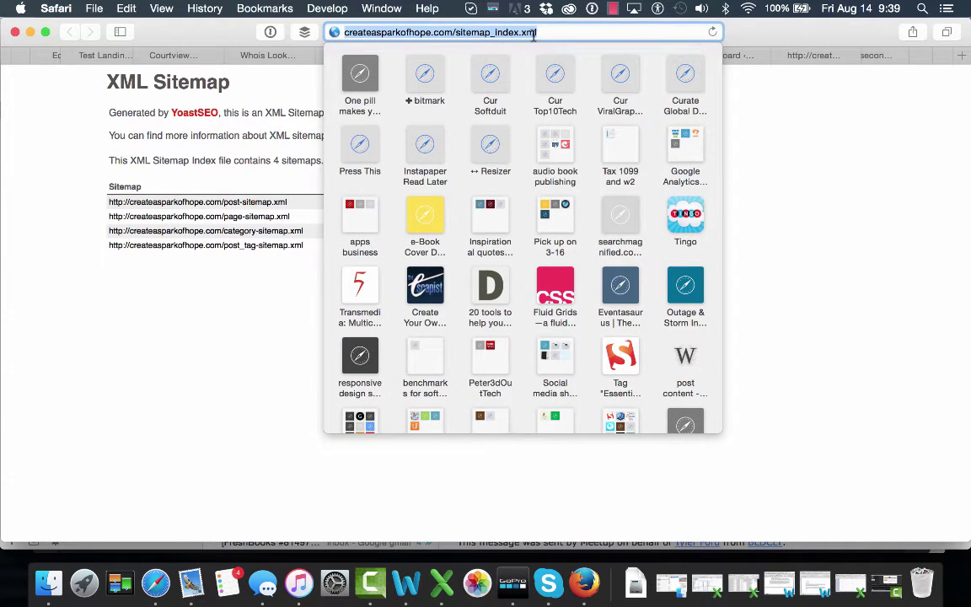
{"action": "left_click", "coordinate": [270, 152]}
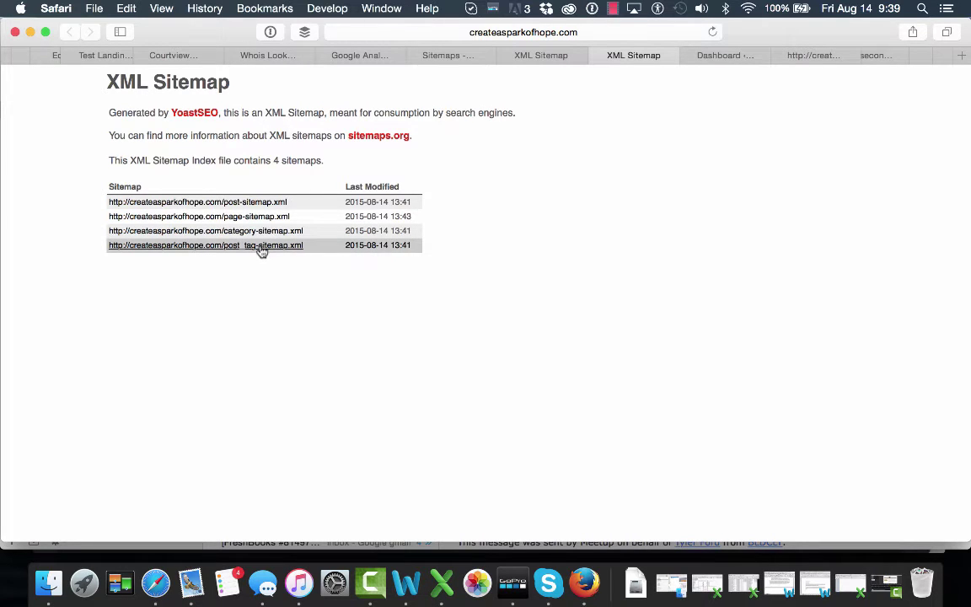
Step: Open post-sitemap.xml in its own tab and scroll through its 28 post URLs
{"action": "right_click", "coordinate": [229, 207]}
{"action": "left_click", "coordinate": [252, 211]}
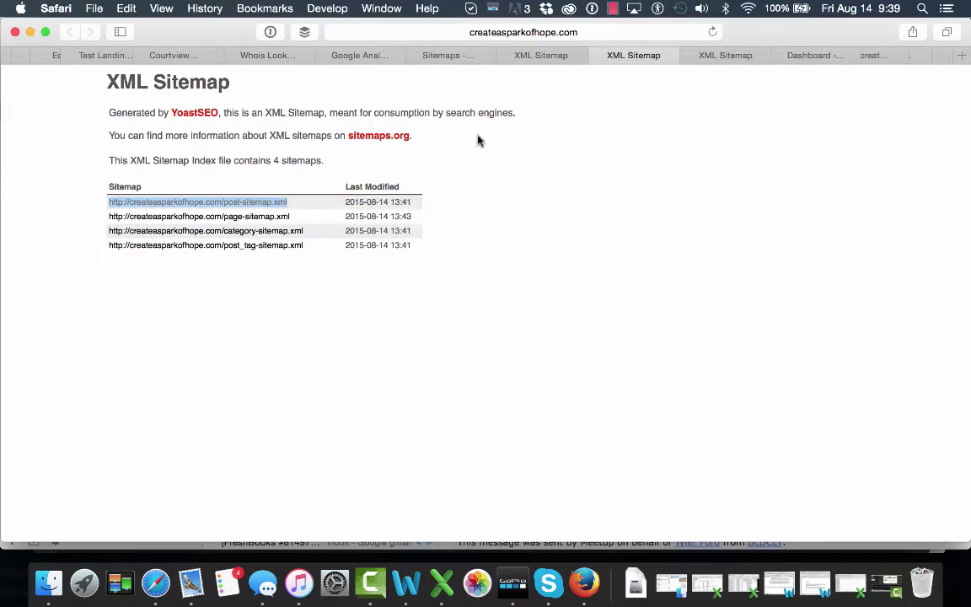
{"action": "left_click", "coordinate": [714, 56]}
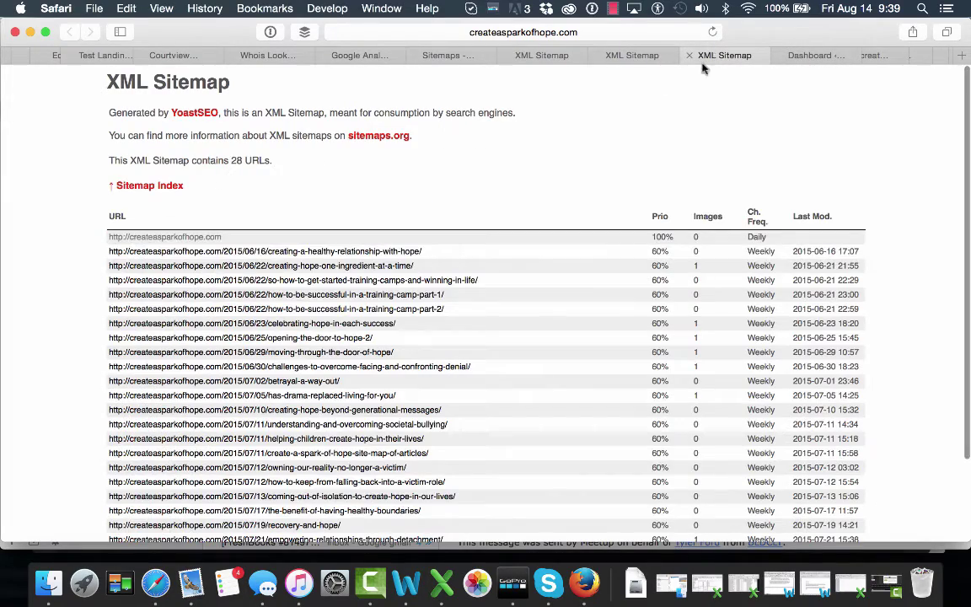
{"action": "scroll", "coordinate": [632, 254], "scroll_direction": "down", "scroll_amount": 3}
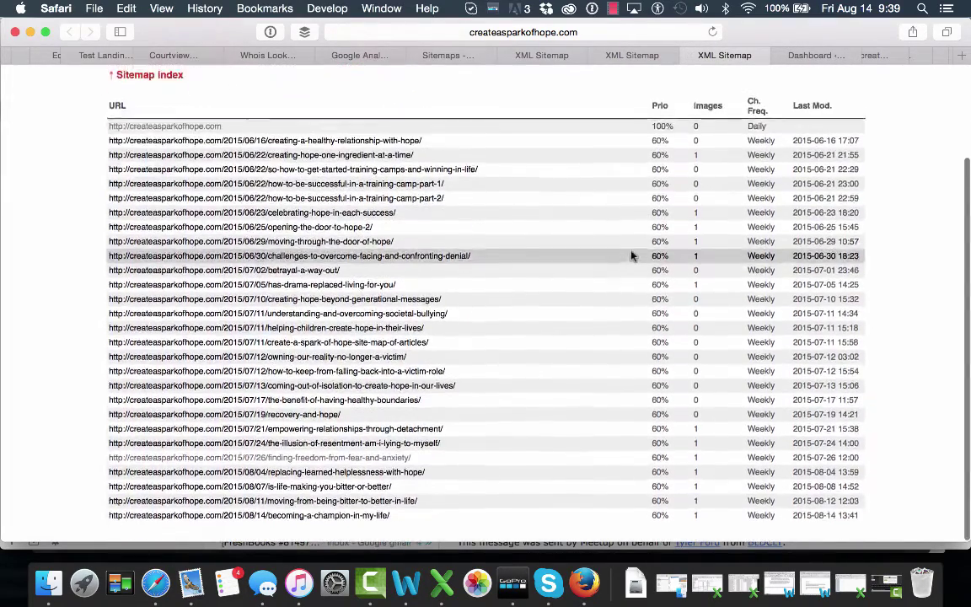
{"action": "scroll", "coordinate": [632, 254], "scroll_direction": "up", "scroll_amount": 3}
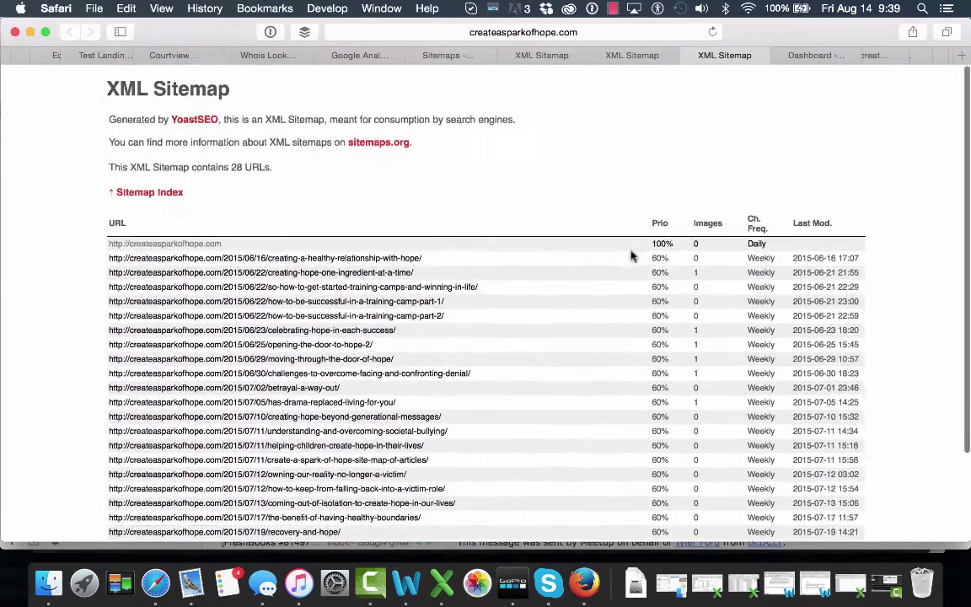
{"action": "scroll", "coordinate": [632, 255], "scroll_direction": "down", "scroll_amount": 1}
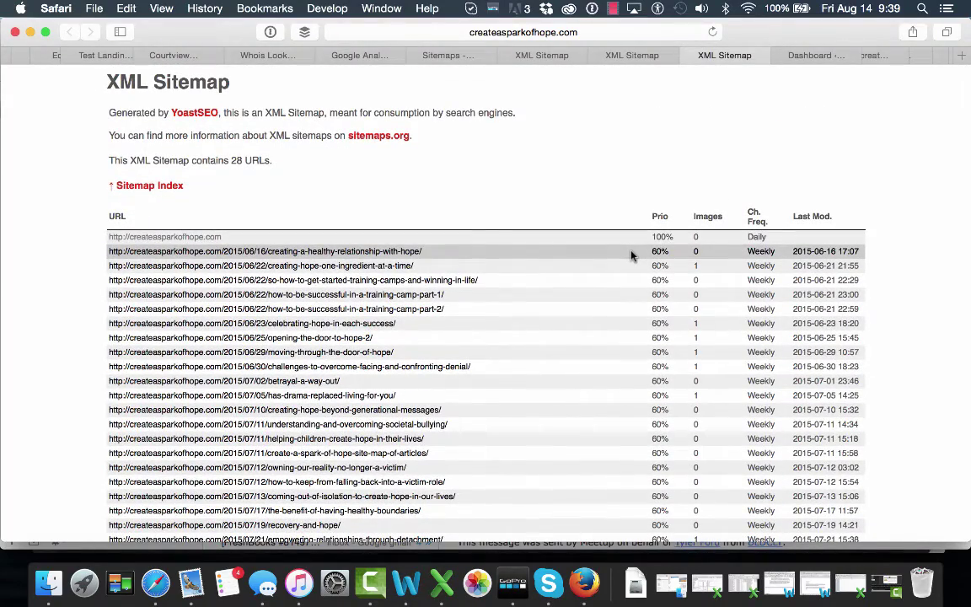
{"action": "scroll", "coordinate": [632, 254], "scroll_direction": "down", "scroll_amount": 3}
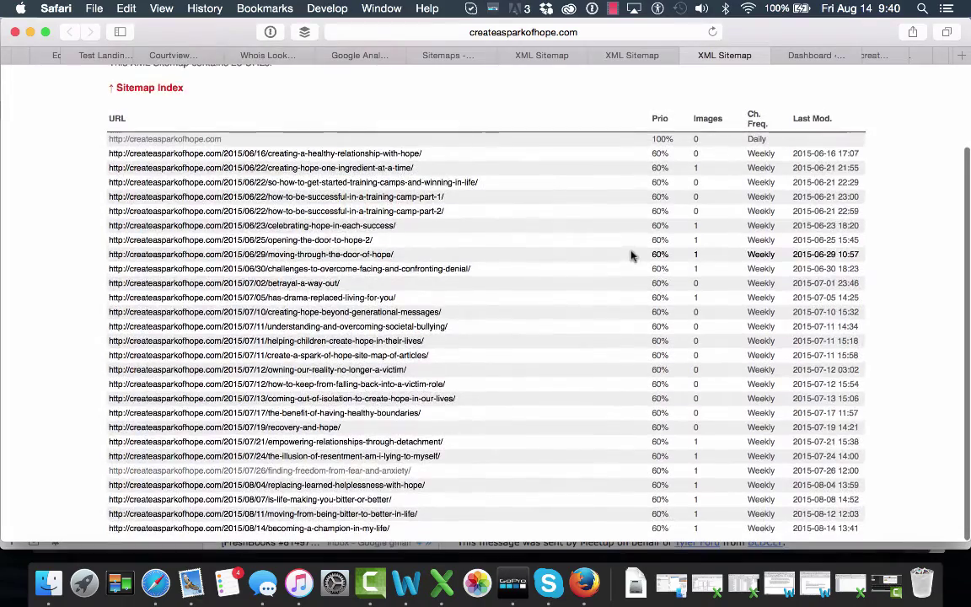
{"action": "scroll", "coordinate": [632, 255], "scroll_direction": "up", "scroll_amount": 4}
{"action": "scroll", "coordinate": [632, 254], "scroll_direction": "down", "scroll_amount": 2}
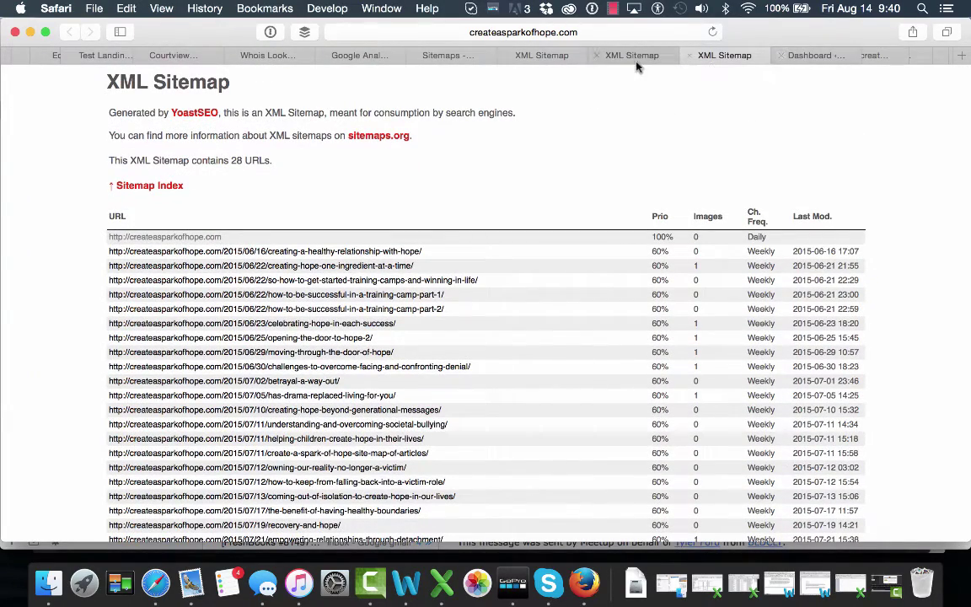
{"action": "scroll", "coordinate": [618, 55], "scroll_direction": "right", "scroll_amount": 2}
{"action": "scroll", "coordinate": [618, 55], "scroll_direction": "right", "scroll_amount": 5}
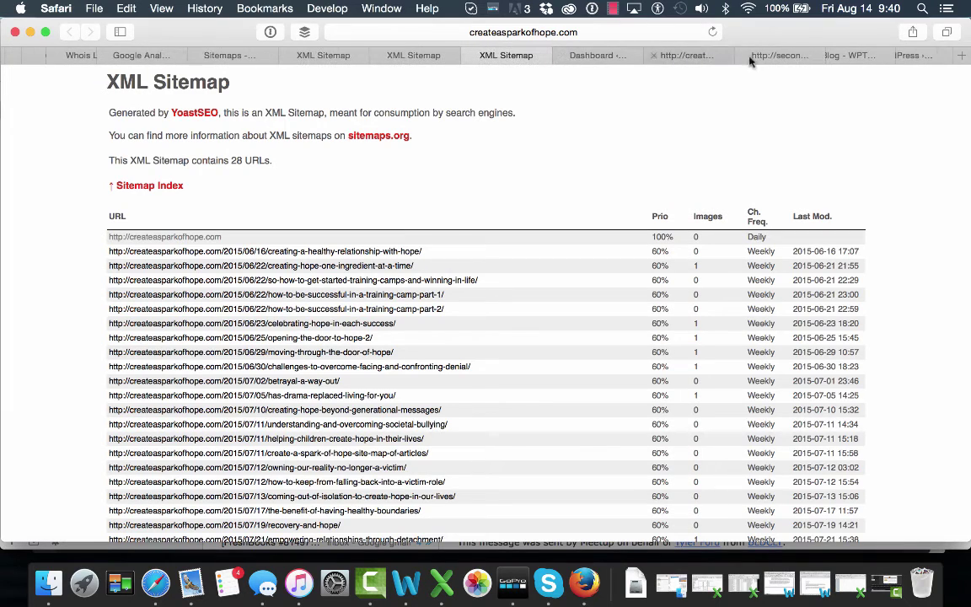
Step: Go to Search Console and reach the site settings for createasparkofhope.com
{"action": "left_click", "coordinate": [695, 59]}
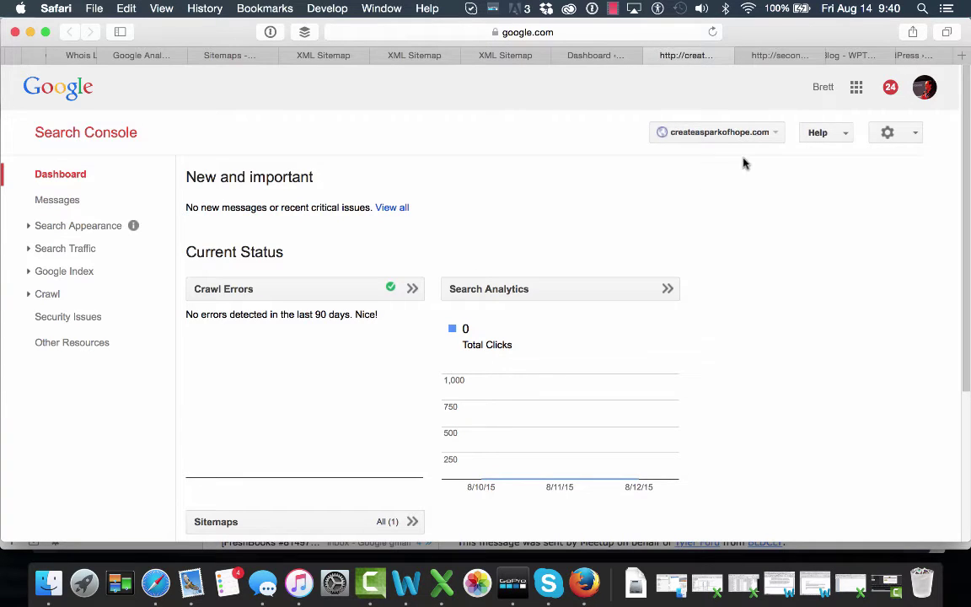
{"action": "left_click", "coordinate": [775, 133]}
{"action": "left_click", "coordinate": [861, 222]}
{"action": "left_click", "coordinate": [913, 133]}
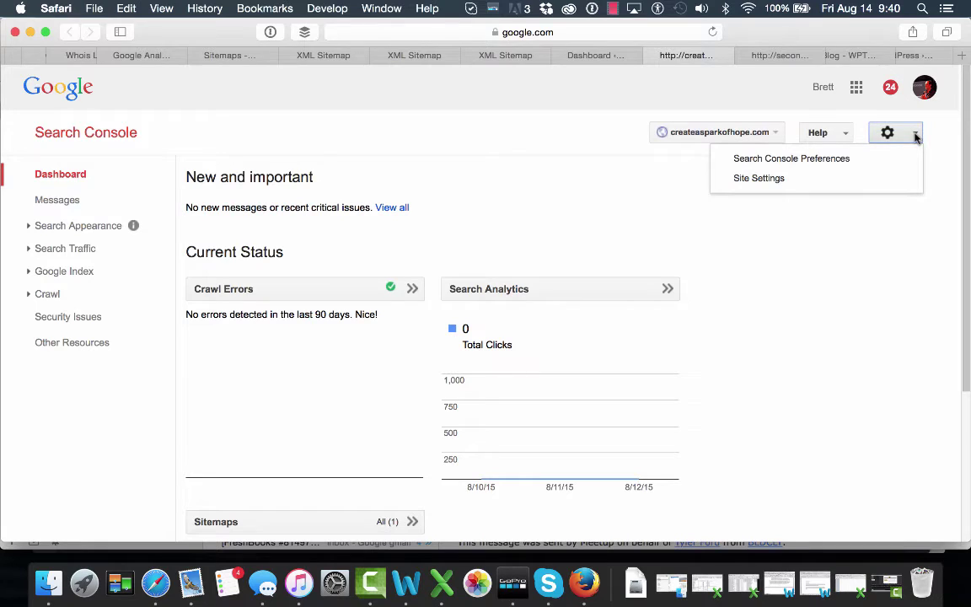
{"action": "left_click", "coordinate": [483, 171]}
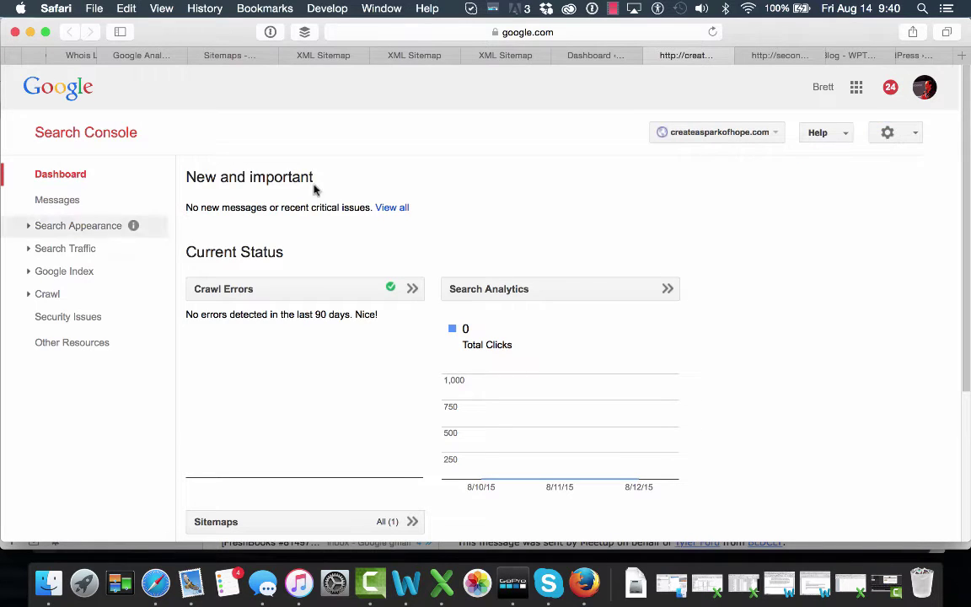
{"action": "left_click", "coordinate": [887, 133]}
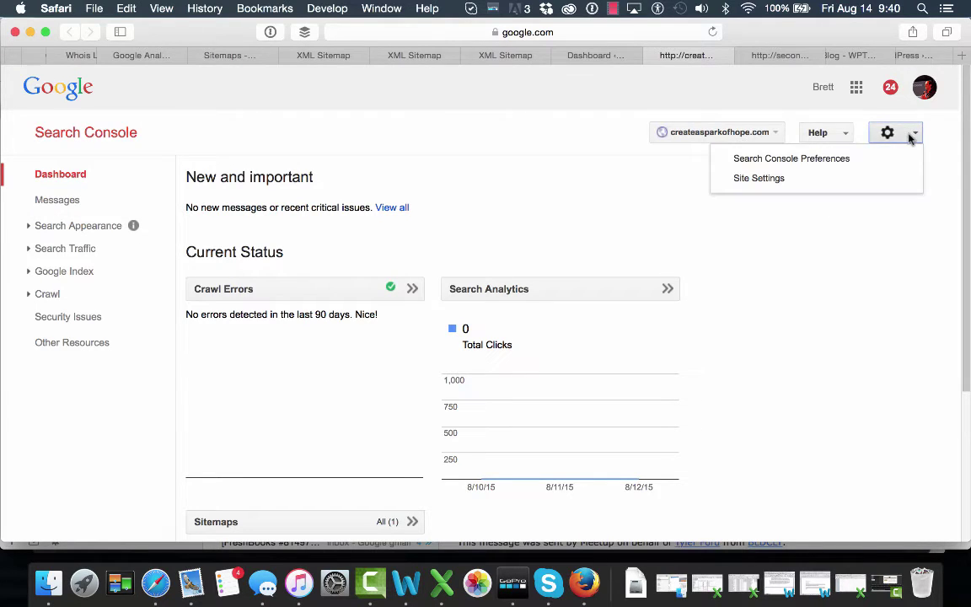
{"action": "left_click", "coordinate": [883, 178]}
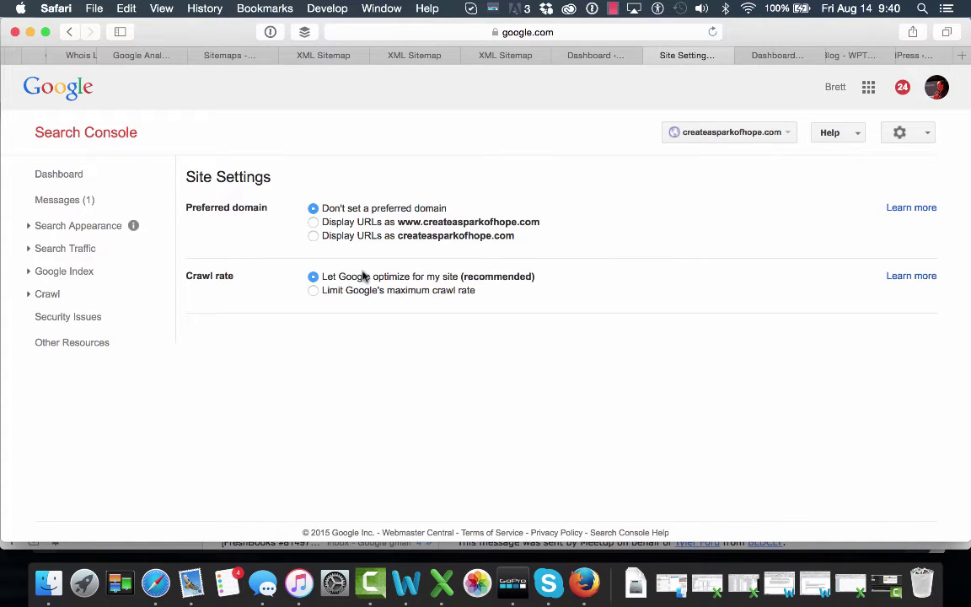
Step: Check the Yoast sitemap index address back in WordPress
{"action": "left_click", "coordinate": [603, 55]}
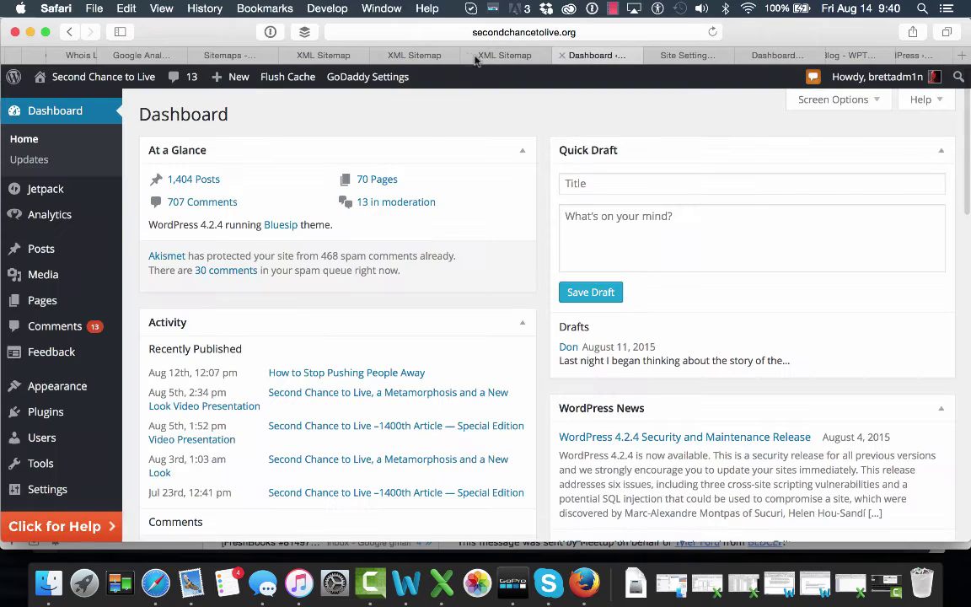
{"action": "left_click", "coordinate": [424, 56]}
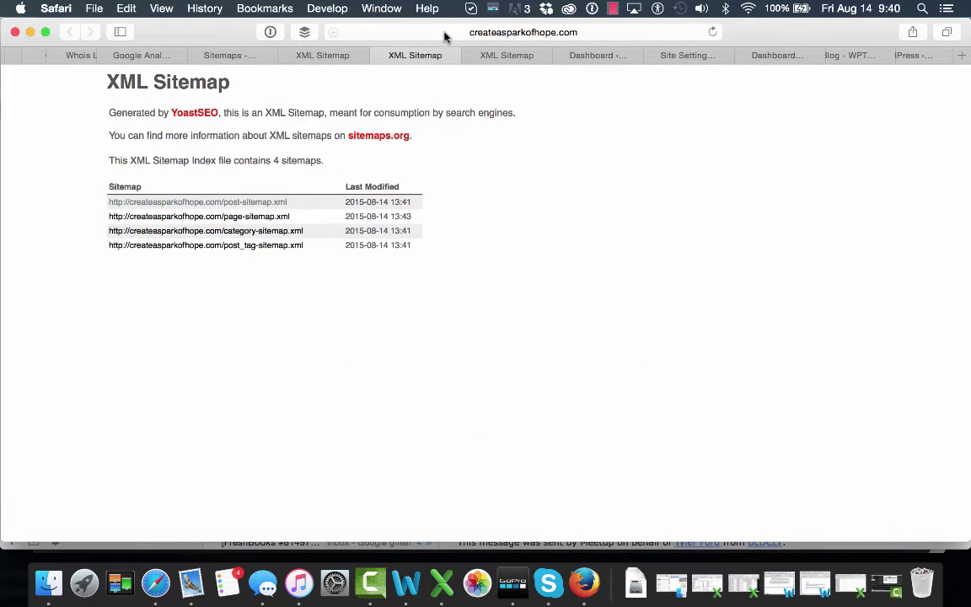
{"action": "left_click", "coordinate": [403, 32]}
{"action": "left_click", "coordinate": [803, 133]}
{"action": "left_click", "coordinate": [771, 55]}
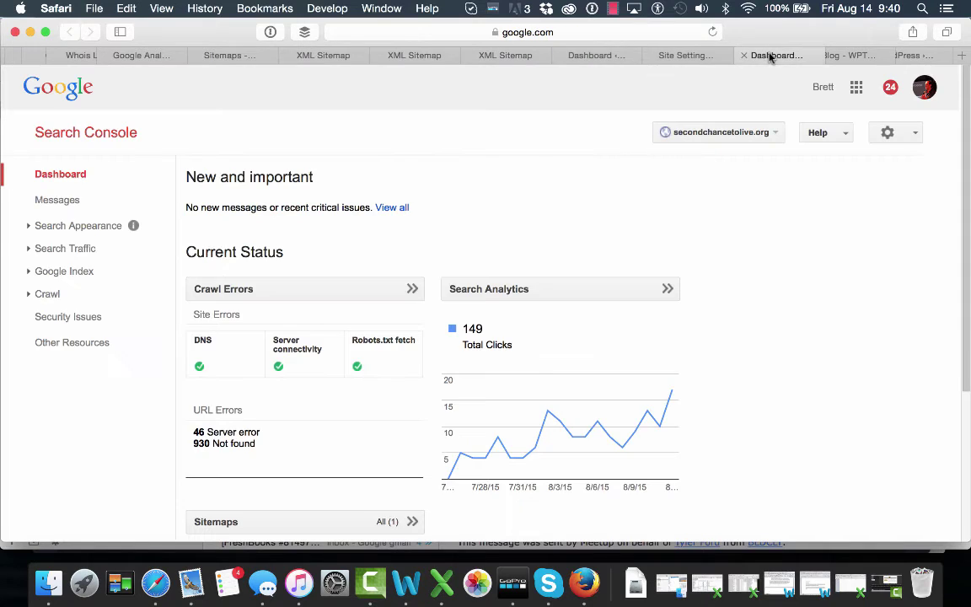
Step: Set the preferred domain to non-www createasparkofhope.com and save
{"action": "left_click", "coordinate": [686, 55]}
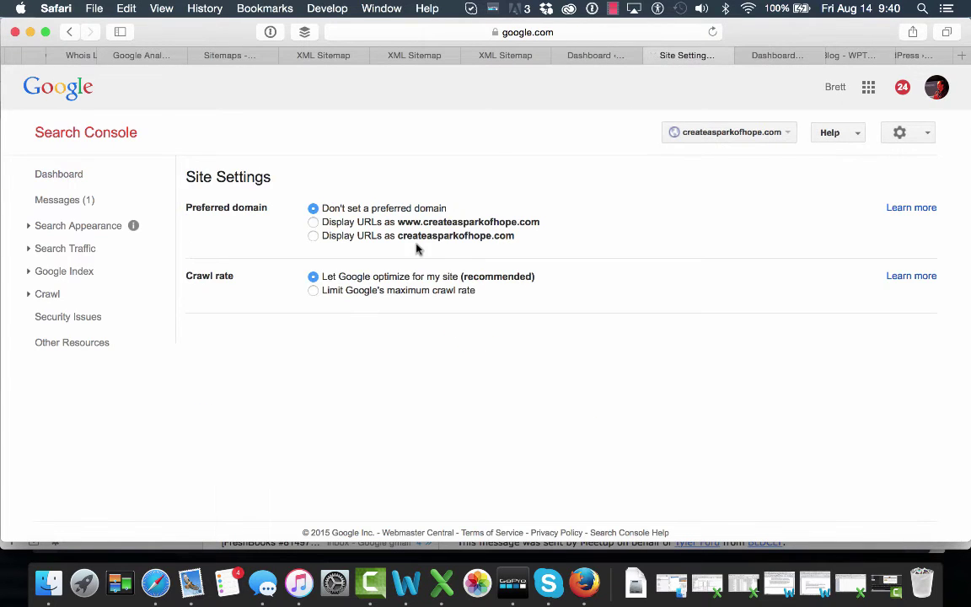
{"action": "left_click", "coordinate": [312, 236]}
{"action": "left_click", "coordinate": [334, 257]}
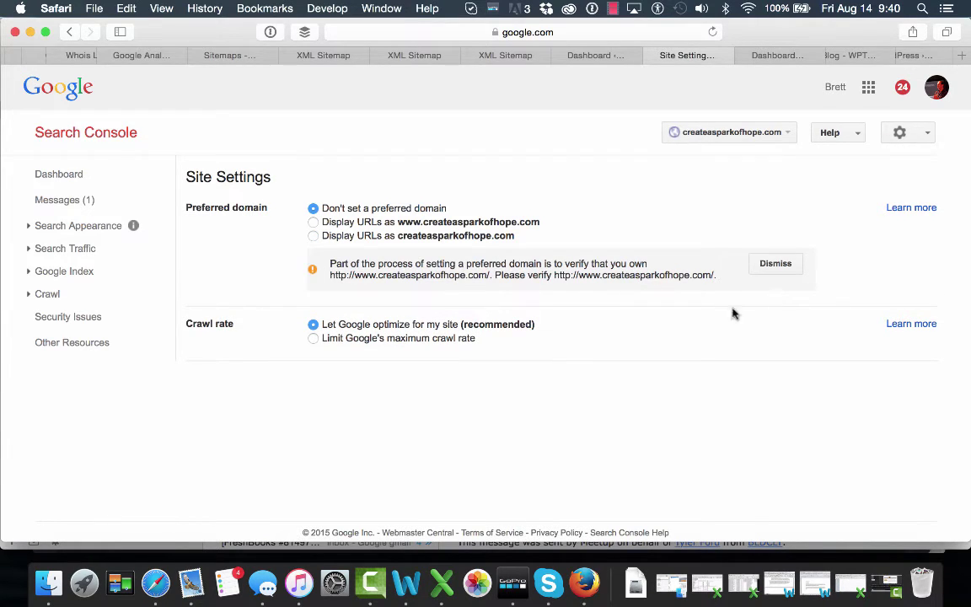
Step: Open Search Appearance > Sitelinks and expand the Search Traffic, Google Index and Crawl sections
{"action": "left_click", "coordinate": [29, 225]}
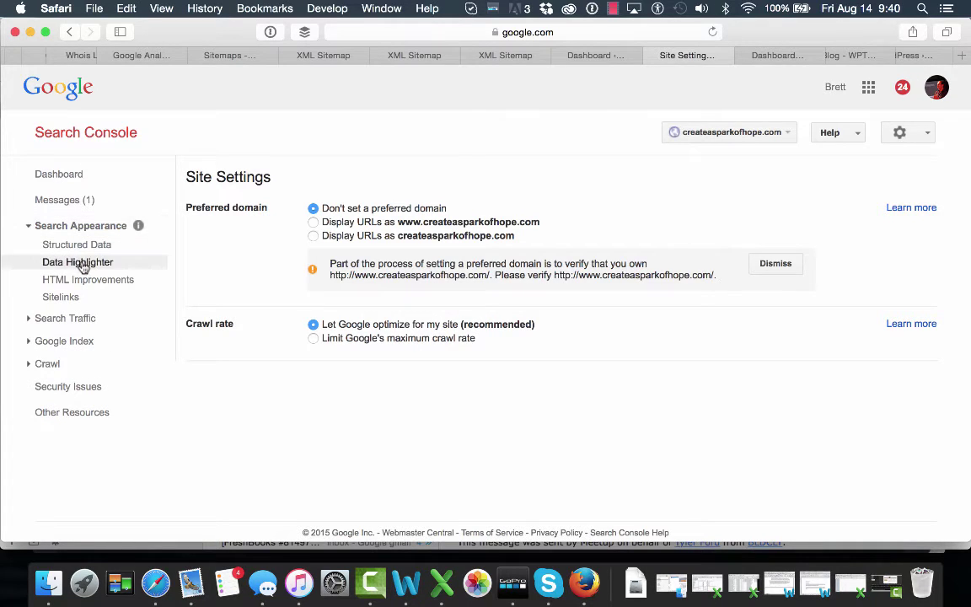
{"action": "left_click", "coordinate": [66, 296]}
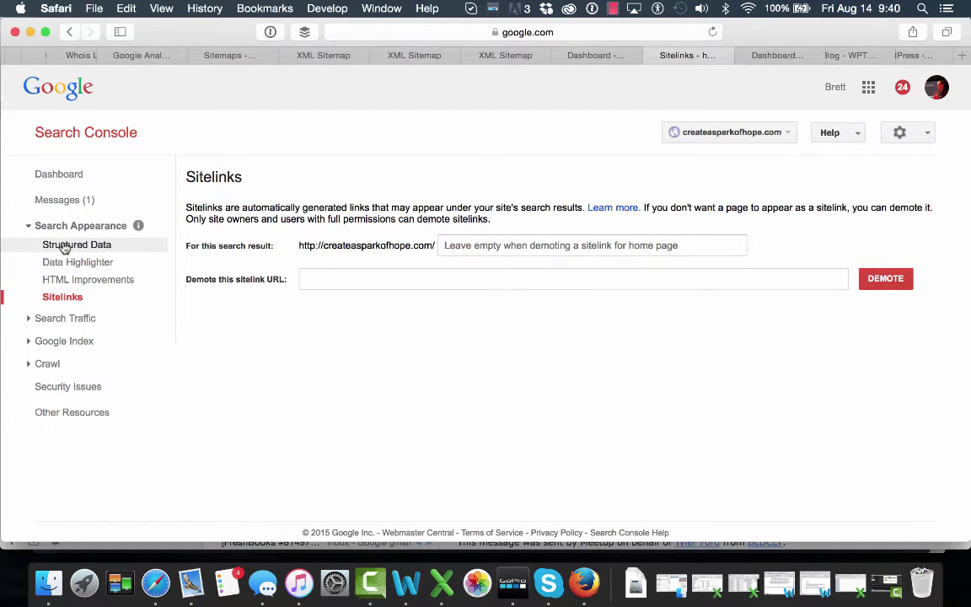
{"action": "left_click", "coordinate": [28, 319]}
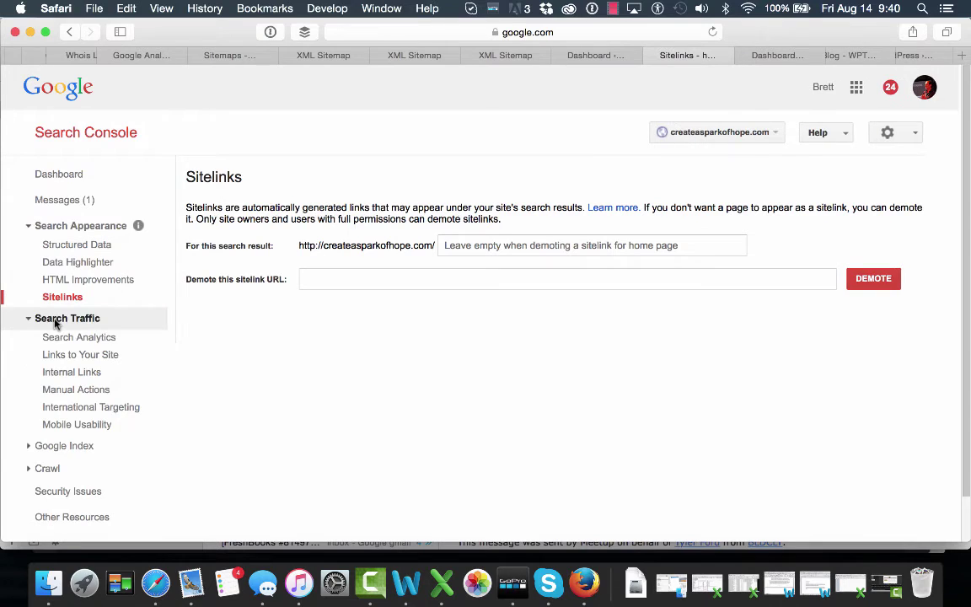
{"action": "left_click", "coordinate": [71, 445]}
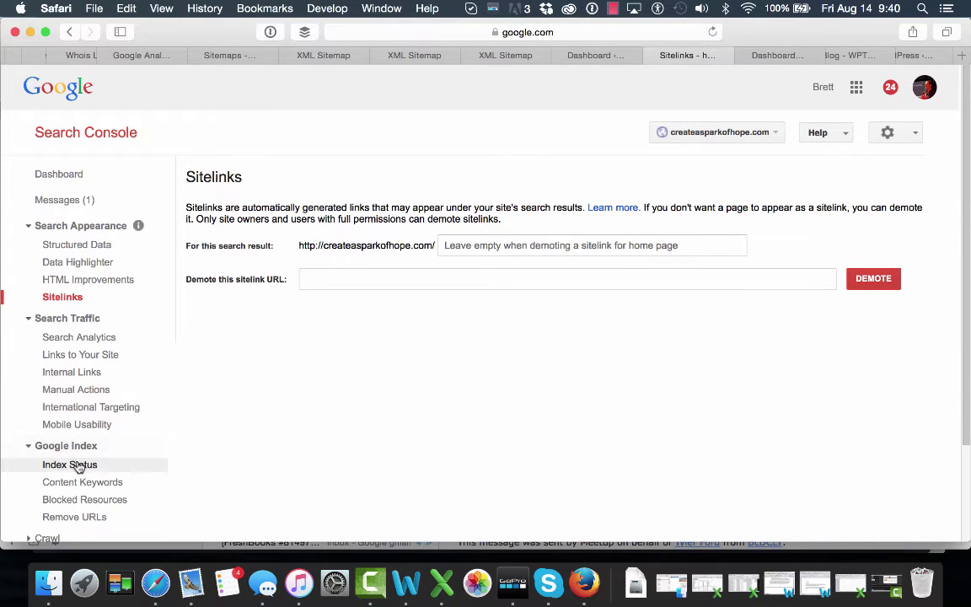
{"action": "scroll", "coordinate": [80, 472], "scroll_direction": "down", "scroll_amount": 3}
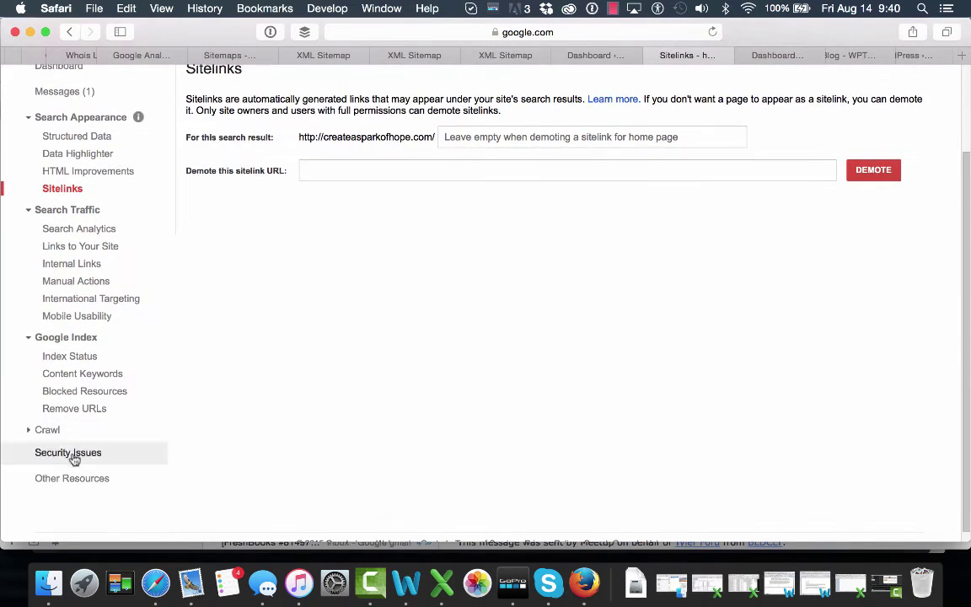
{"action": "left_click", "coordinate": [52, 431]}
Step: Collapse Search Traffic, Google Index and Search Appearance, then open Crawl > Sitemaps
{"action": "scroll", "coordinate": [57, 433], "scroll_direction": "down", "scroll_amount": 2}
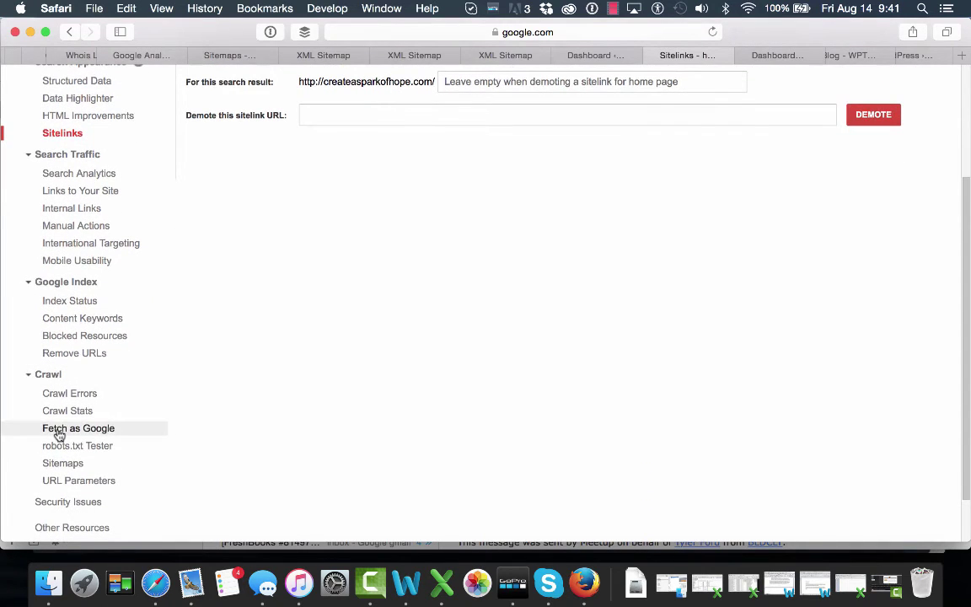
{"action": "left_click", "coordinate": [43, 155]}
{"action": "left_click", "coordinate": [30, 221]}
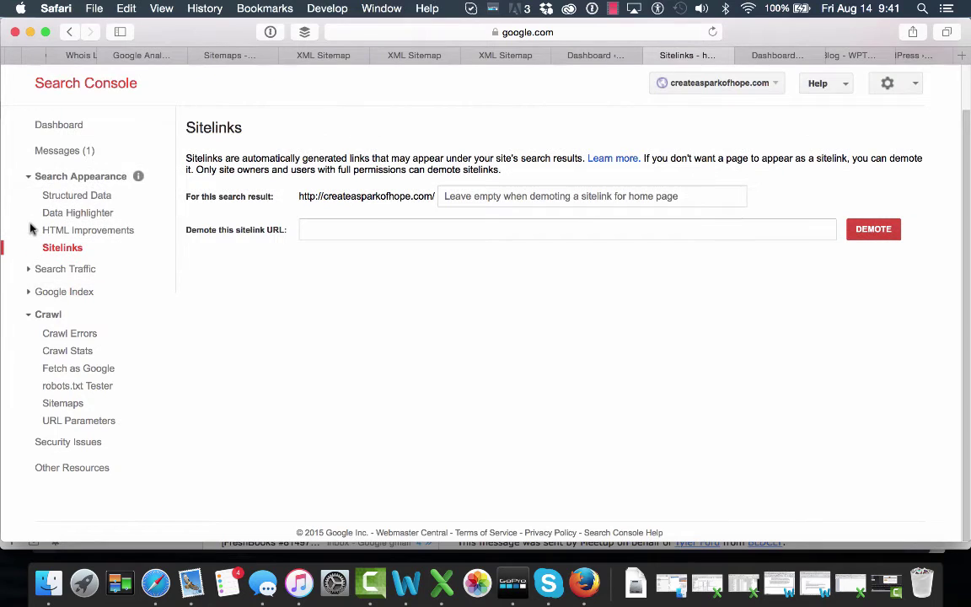
{"action": "left_click", "coordinate": [31, 177]}
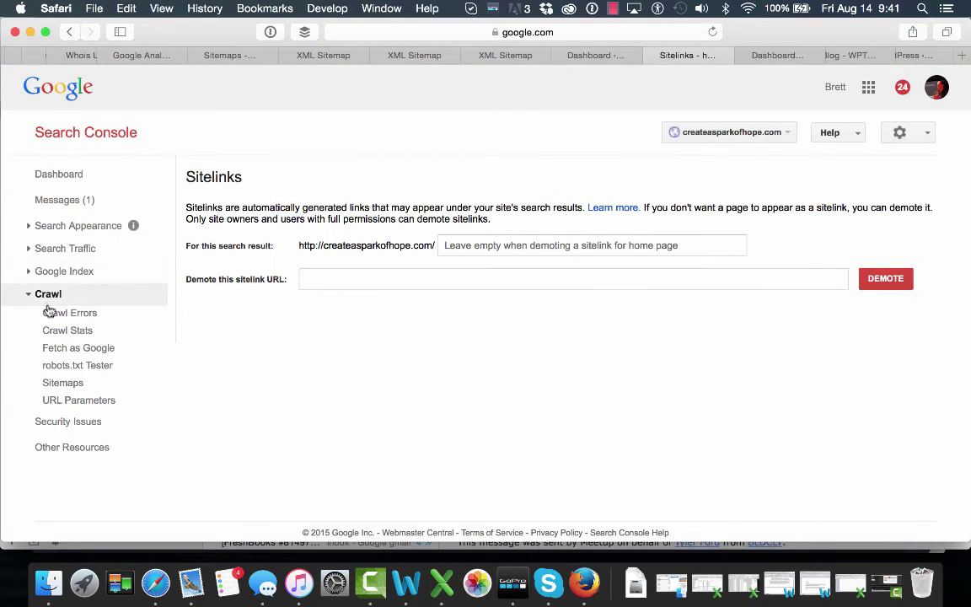
{"action": "left_click", "coordinate": [74, 384]}
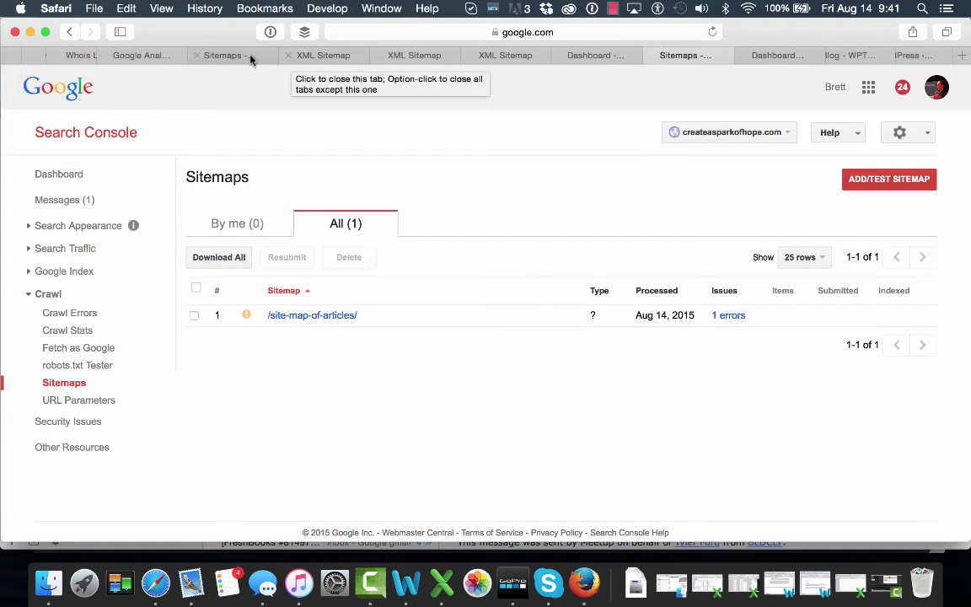
Step: Open the live blog in a new tab from the Visit Site link
{"action": "left_click", "coordinate": [219, 53]}
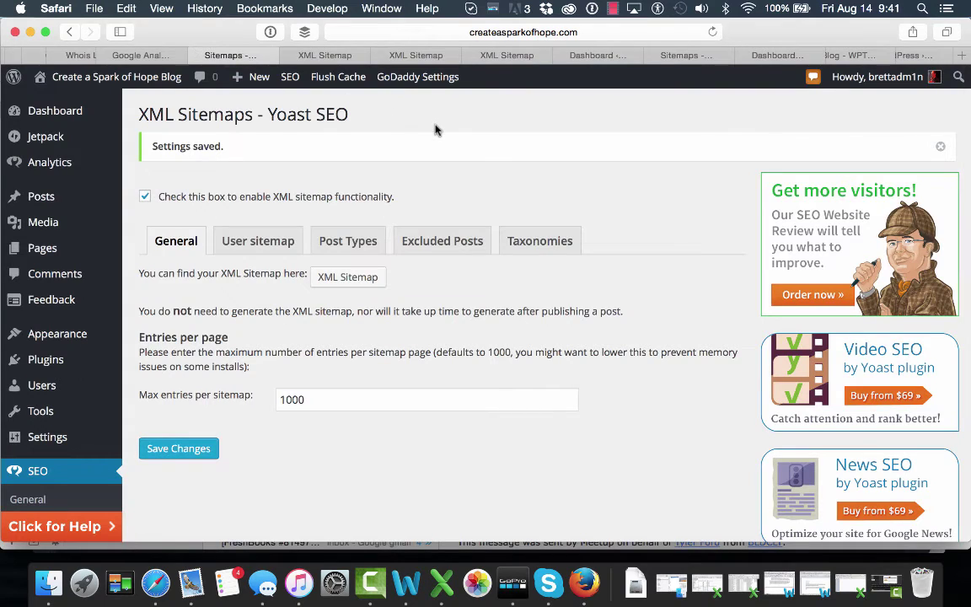
{"action": "mouse_move", "coordinate": [87, 77]}
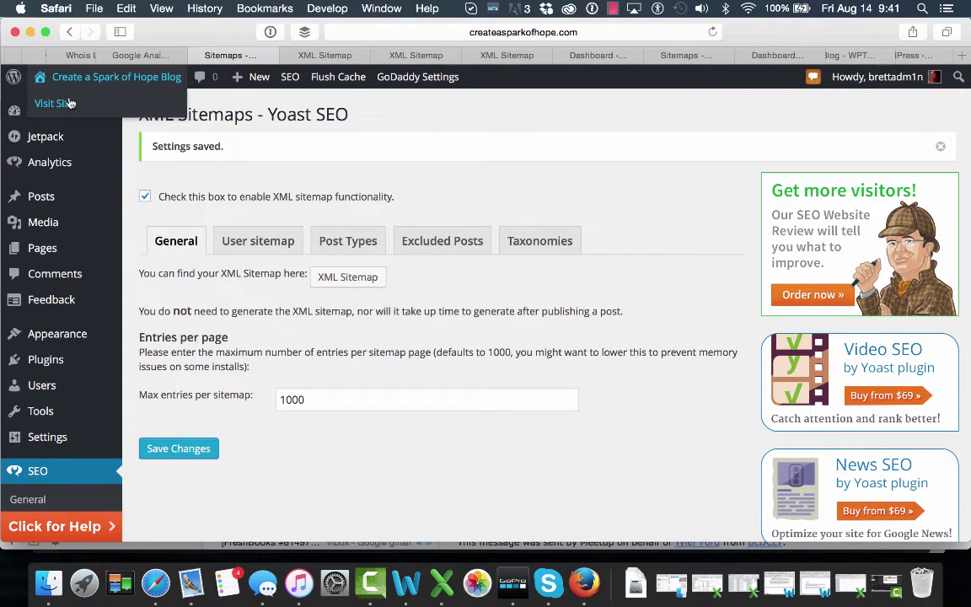
{"action": "right_click", "coordinate": [69, 99]}
{"action": "left_click", "coordinate": [89, 104]}
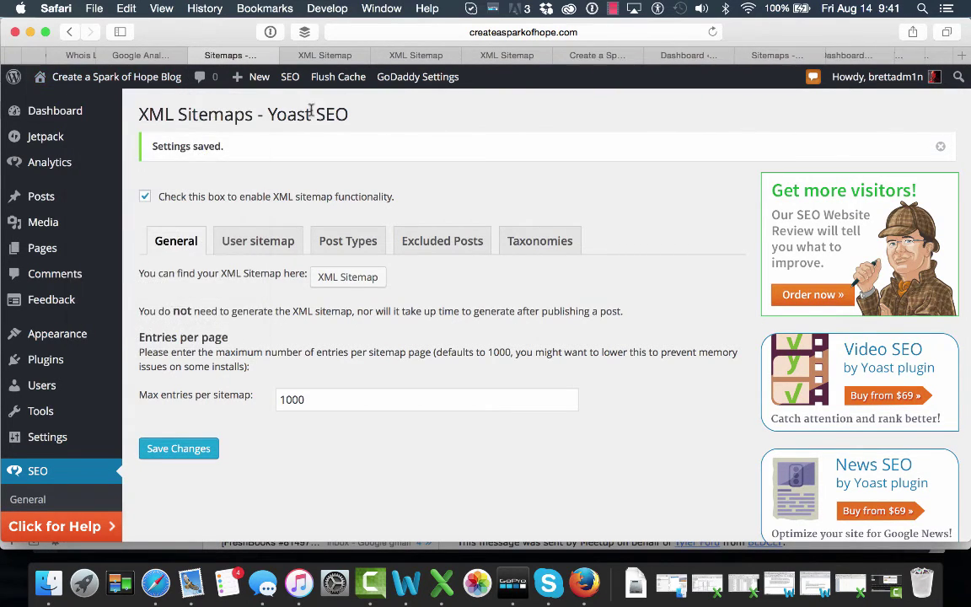
{"action": "left_click", "coordinate": [600, 56]}
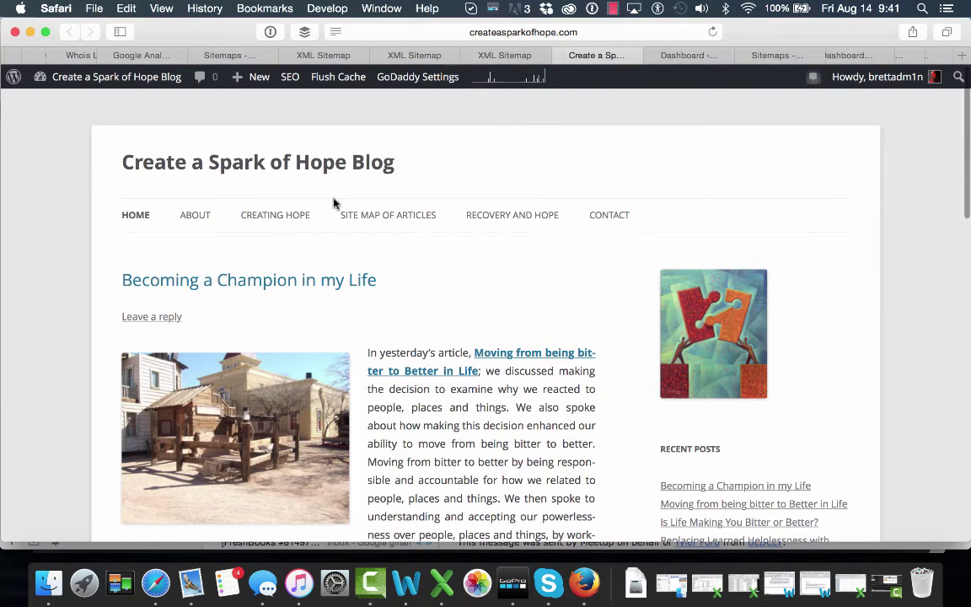
Step: Scroll through the Site Map of Articles page, then close its tab
{"action": "left_click", "coordinate": [391, 215]}
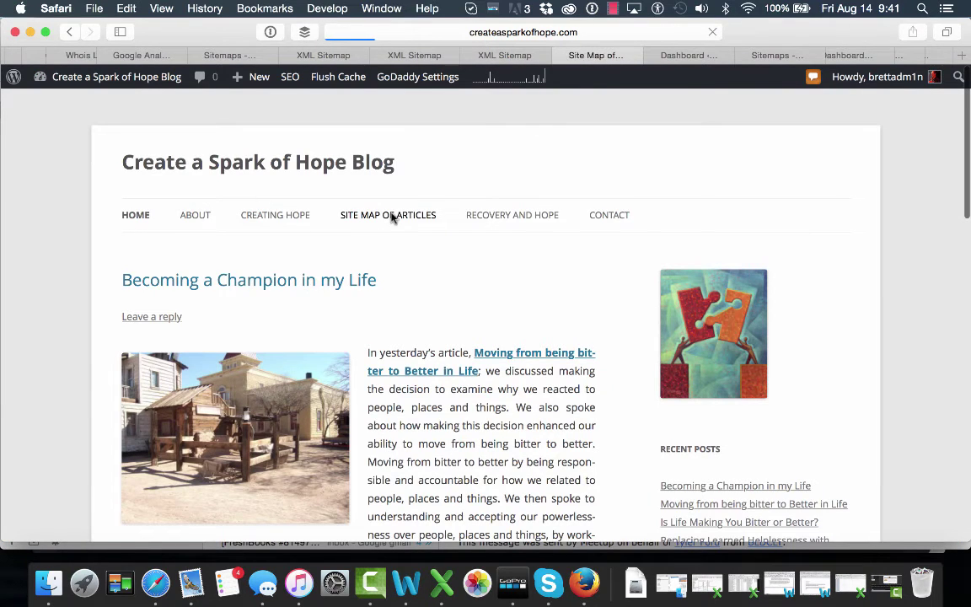
{"action": "scroll", "coordinate": [392, 216], "scroll_direction": "down", "scroll_amount": 10}
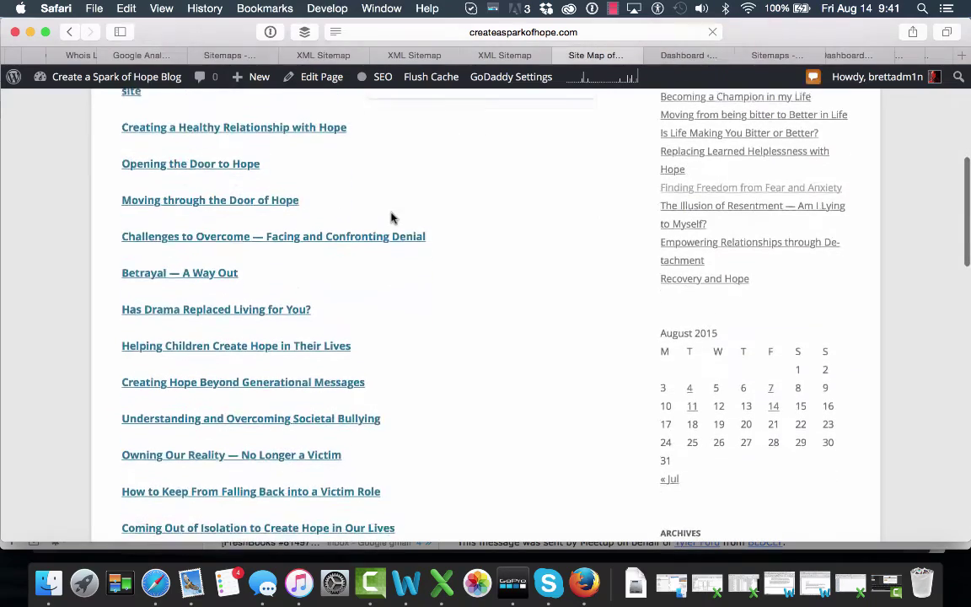
{"action": "scroll", "coordinate": [392, 217], "scroll_direction": "down", "scroll_amount": 15}
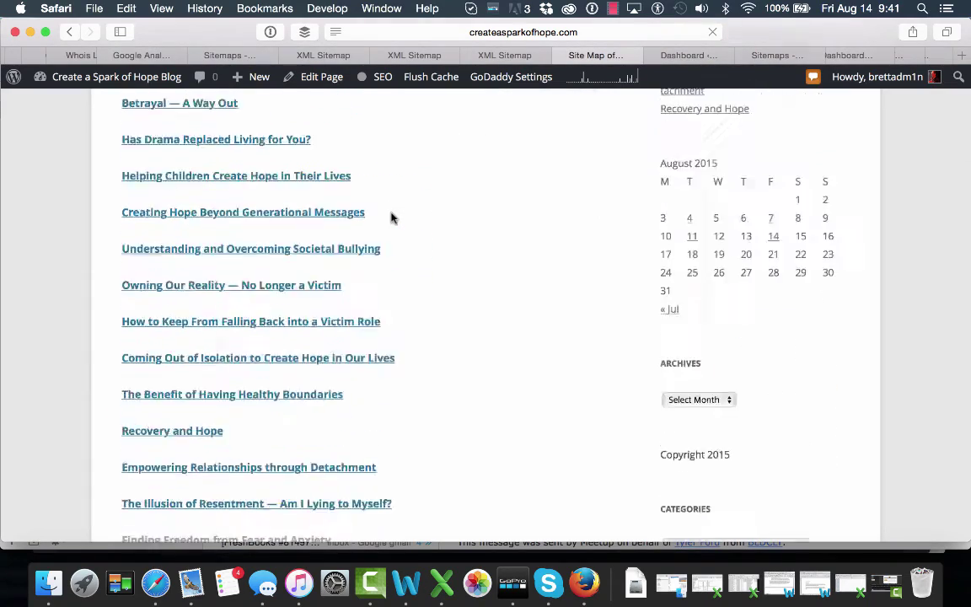
{"action": "scroll", "coordinate": [390, 217], "scroll_direction": "up", "scroll_amount": 20}
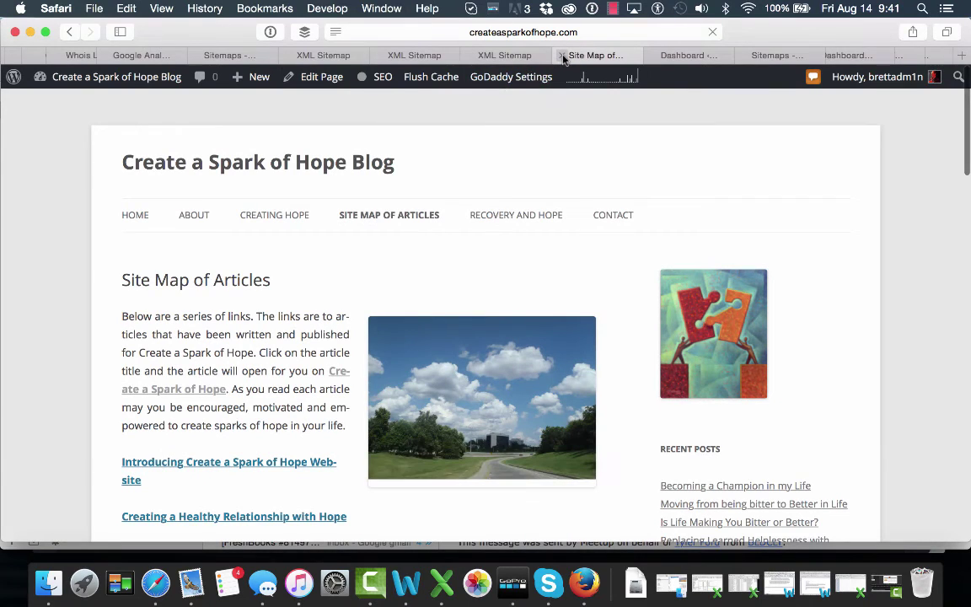
{"action": "left_click", "coordinate": [562, 57]}
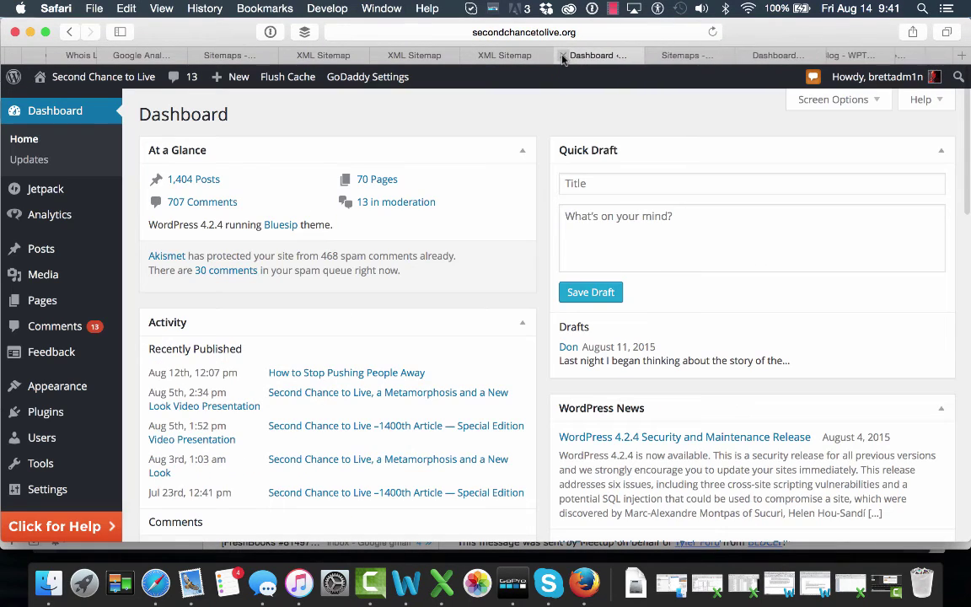
Step: Delete the old /site-map-of-articles/ sitemap from Search Console
{"action": "left_click", "coordinate": [687, 56]}
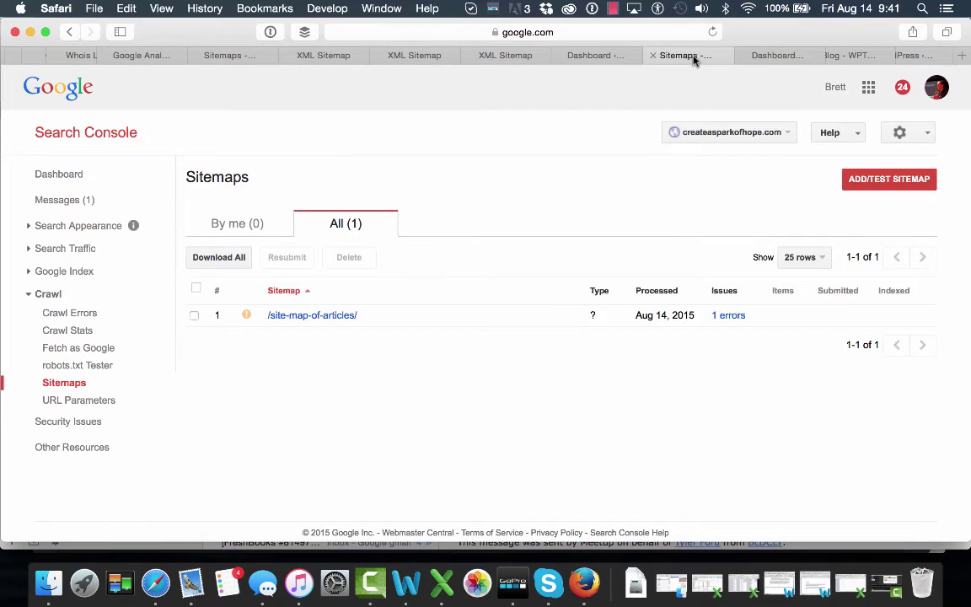
{"action": "left_click", "coordinate": [194, 315]}
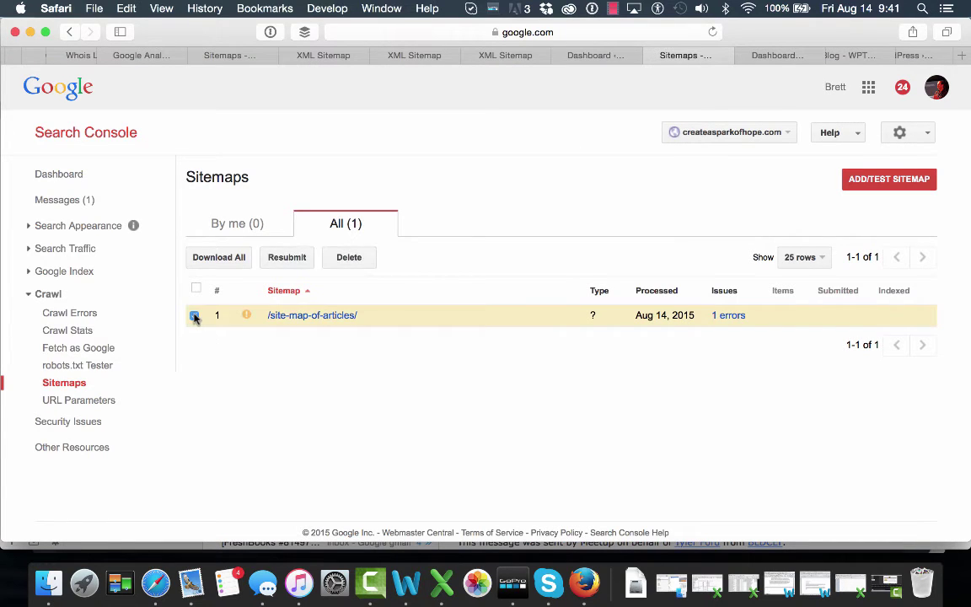
{"action": "left_click", "coordinate": [350, 258]}
{"action": "left_click", "coordinate": [358, 337]}
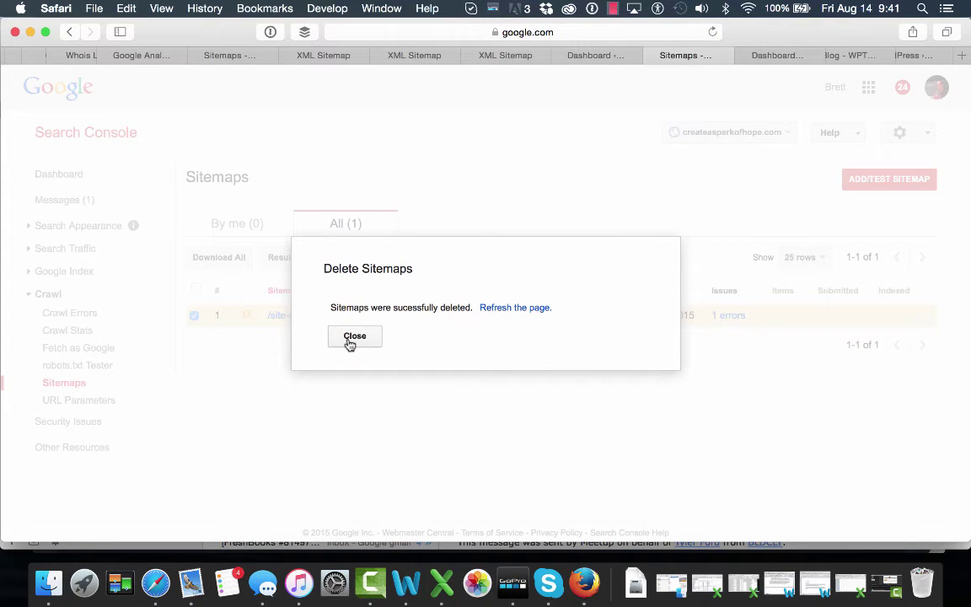
{"action": "left_click", "coordinate": [352, 339]}
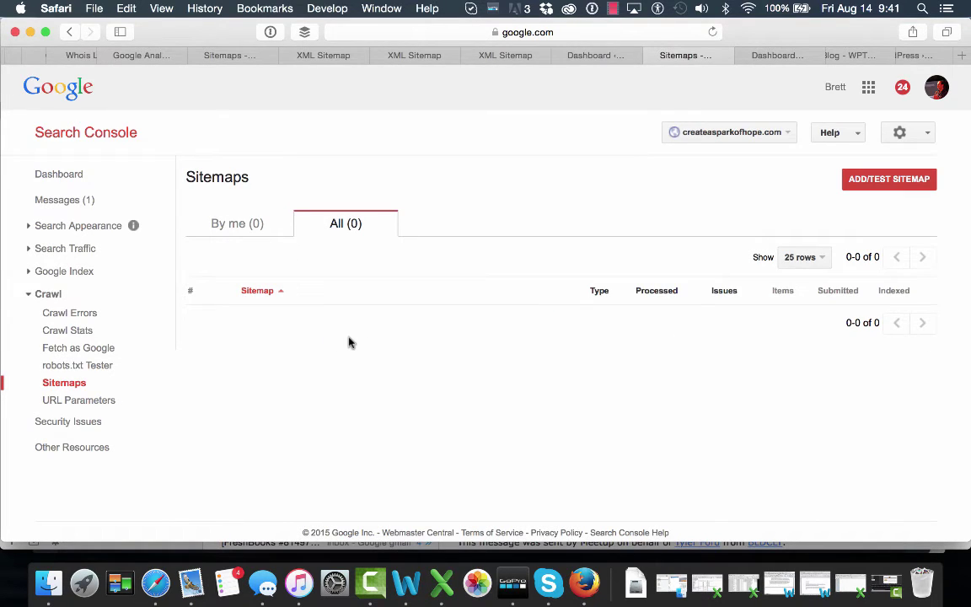
Step: Open the add-sitemap form and copy sitemap_index.xml from the sitemap index address
{"action": "left_click", "coordinate": [878, 175]}
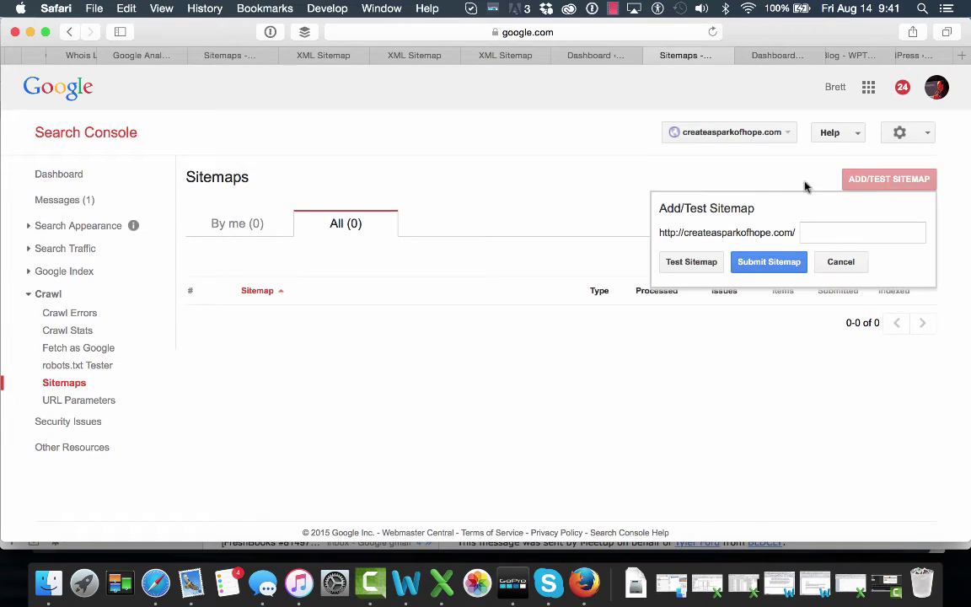
{"action": "left_click", "coordinate": [522, 56]}
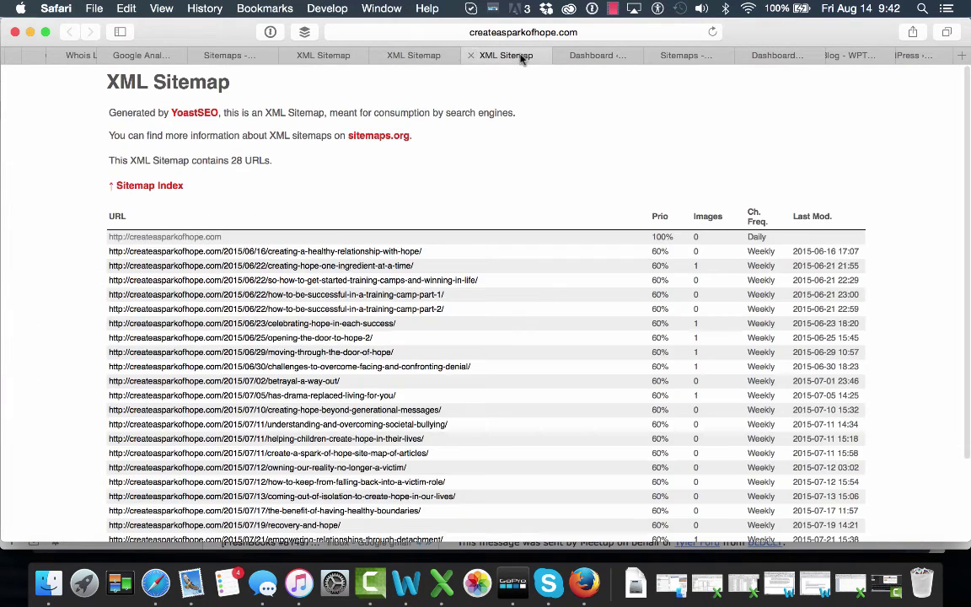
{"action": "left_click", "coordinate": [377, 55]}
{"action": "left_click", "coordinate": [601, 35]}
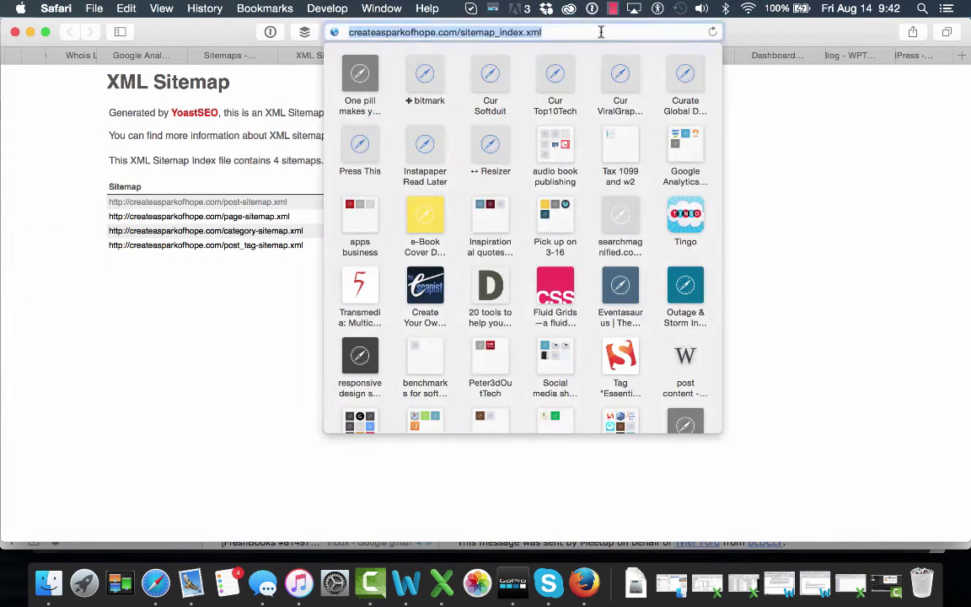
{"action": "left_click", "coordinate": [543, 32]}
{"action": "left_click_drag", "start_coordinate": [455, 35], "coordinate": [609, 34]}
{"action": "key", "text": "ctrl+c"}
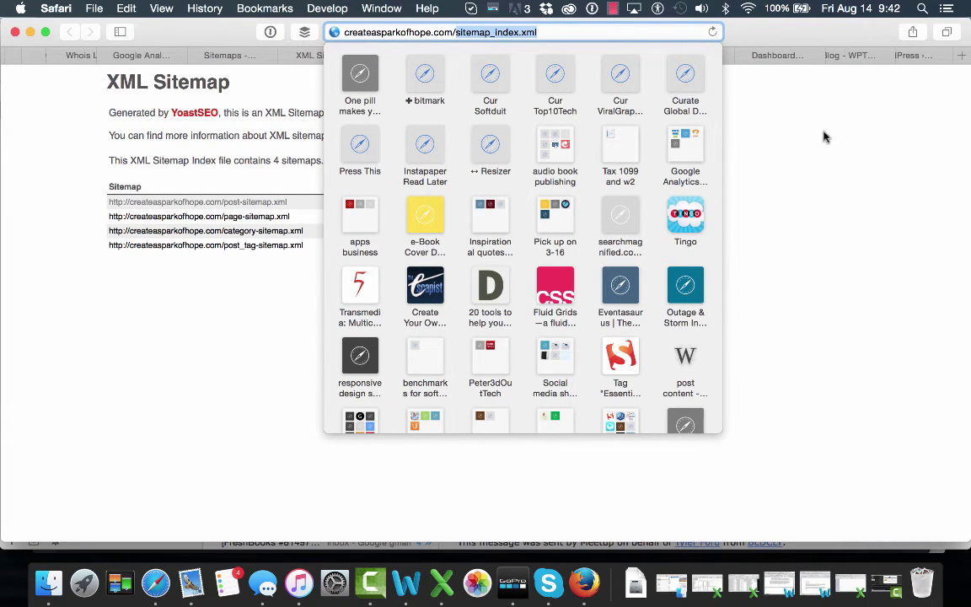
{"action": "left_click", "coordinate": [838, 140]}
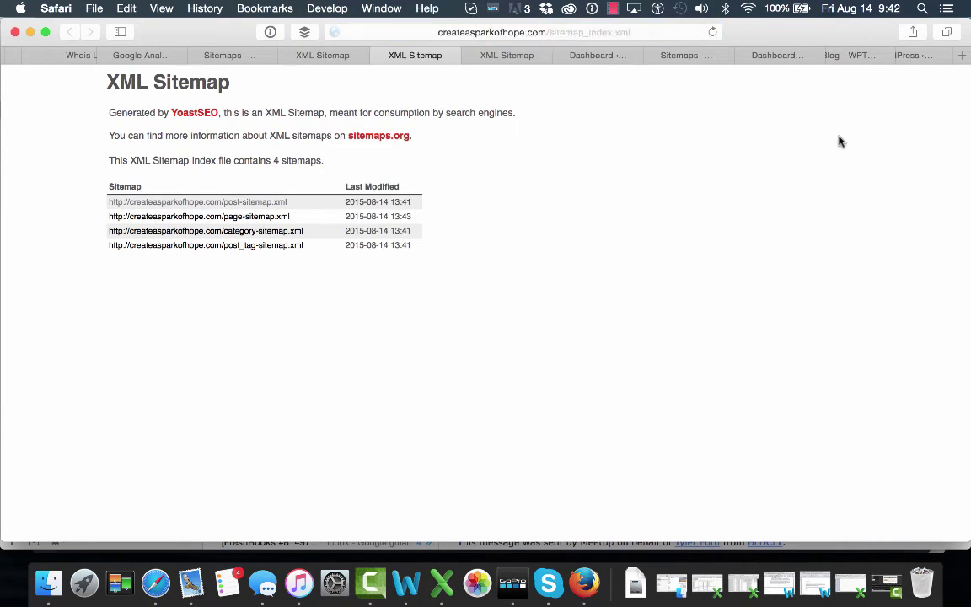
Step: Paste sitemap_index.xml into the form, submit it and refresh the sitemaps list
{"action": "left_click", "coordinate": [595, 55]}
{"action": "left_click", "coordinate": [689, 55]}
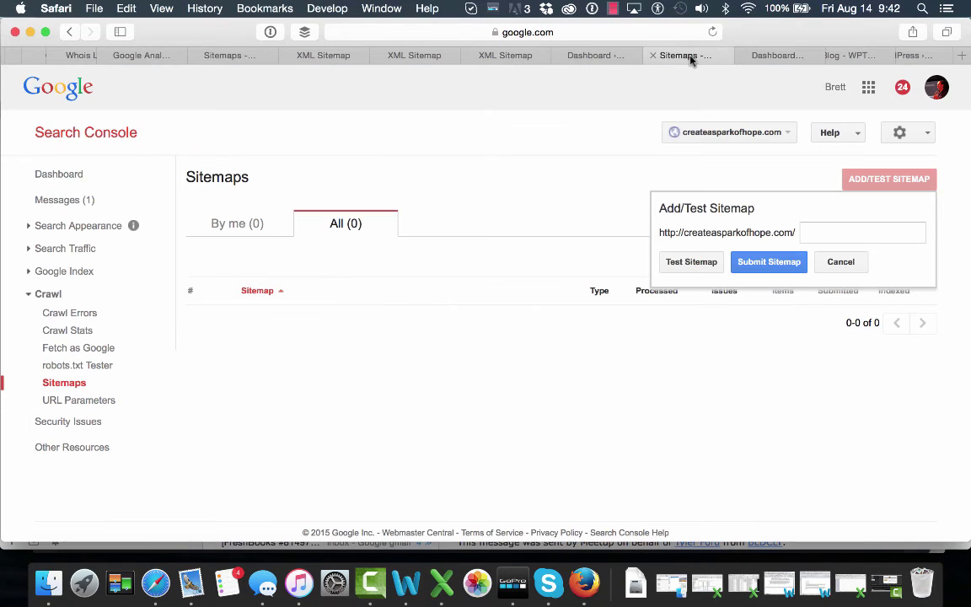
{"action": "left_click", "coordinate": [821, 232]}
{"action": "key", "text": "ctrl+v"}
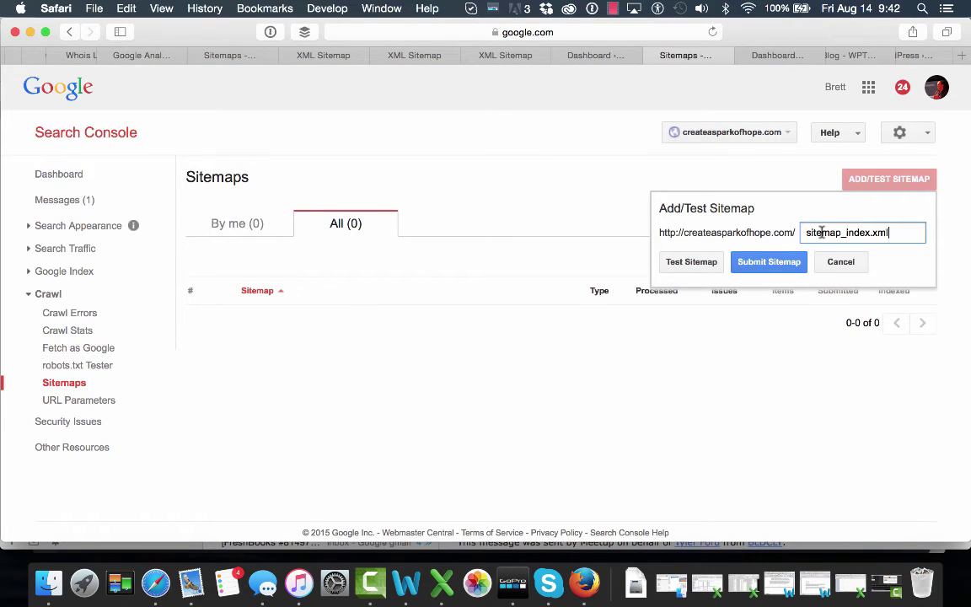
{"action": "left_click", "coordinate": [763, 263]}
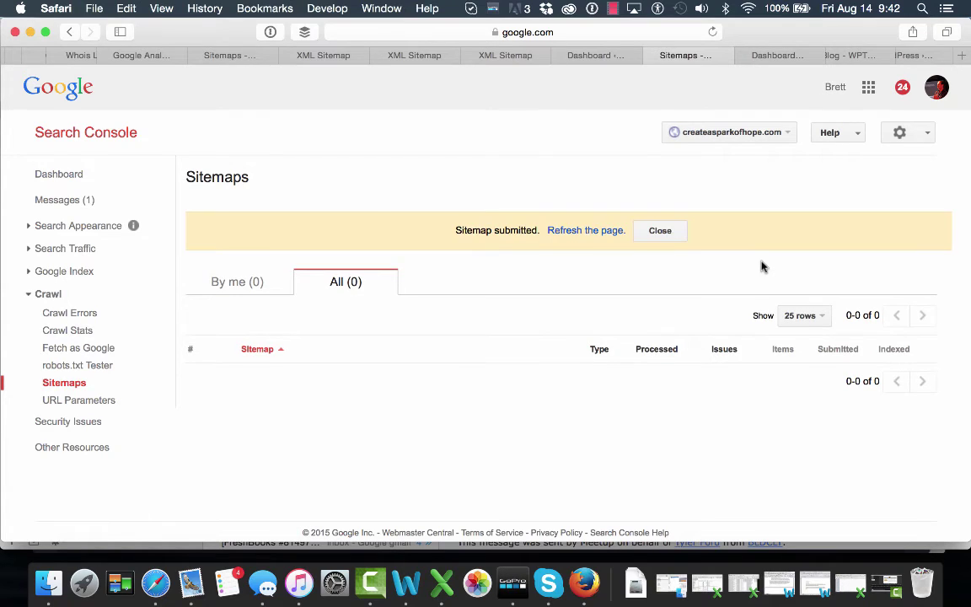
{"action": "left_click", "coordinate": [575, 230]}
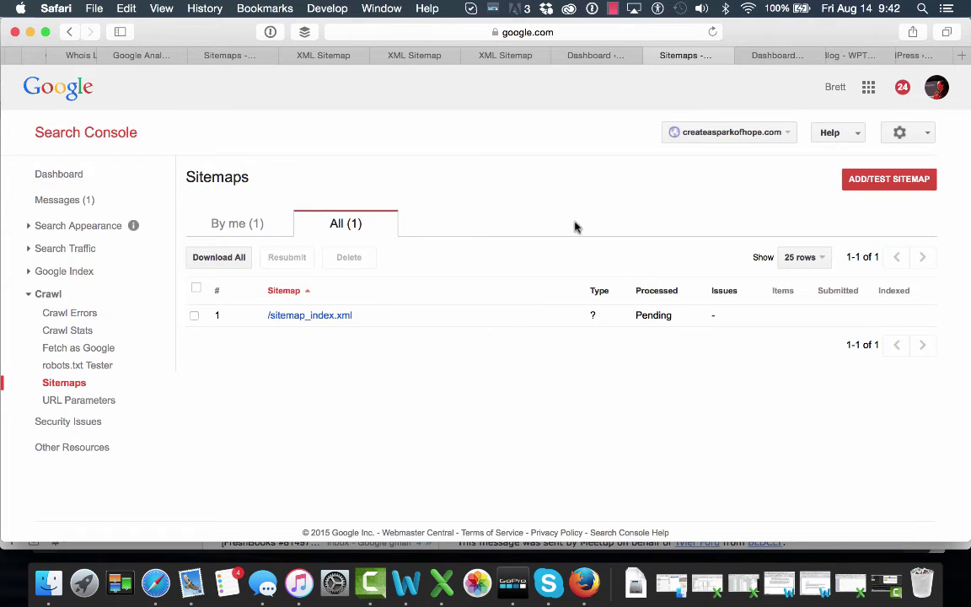
Step: Copy post-sitemap.xml from the post sitemap page's address
{"action": "left_click", "coordinate": [497, 57]}
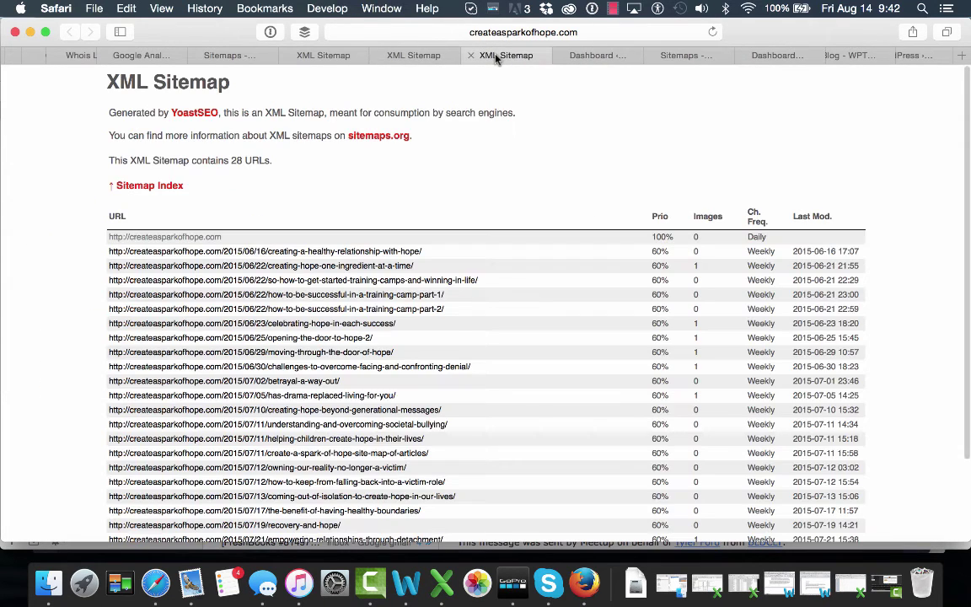
{"action": "left_click", "coordinate": [581, 31]}
{"action": "left_click_drag", "start_coordinate": [581, 31], "coordinate": [455, 32]}
{"action": "key", "text": "super+c"}
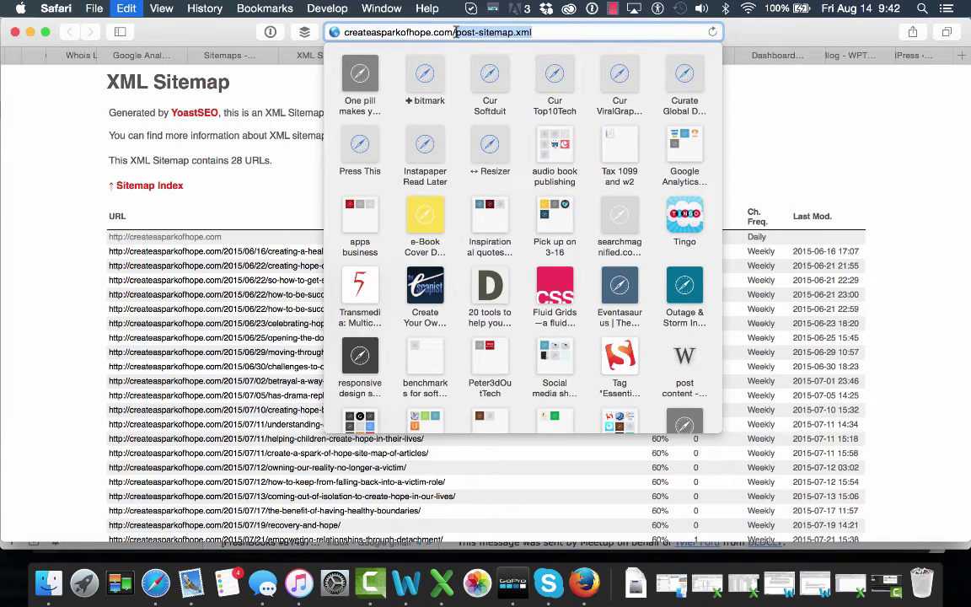
{"action": "left_click", "coordinate": [754, 136]}
Step: Add post-sitemap.xml as a new sitemap, submit it and refresh the list
{"action": "left_click", "coordinate": [681, 55]}
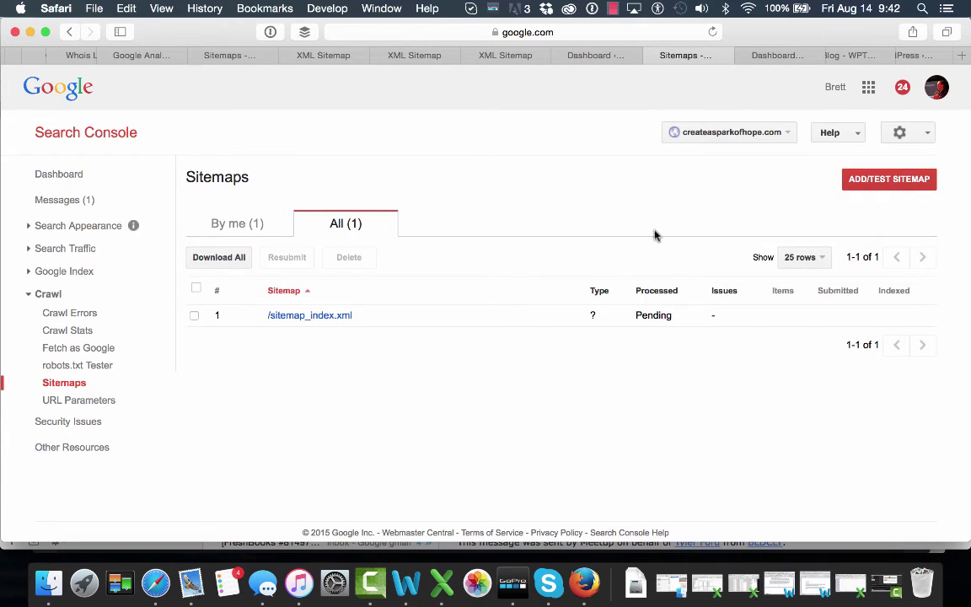
{"action": "left_click", "coordinate": [881, 180]}
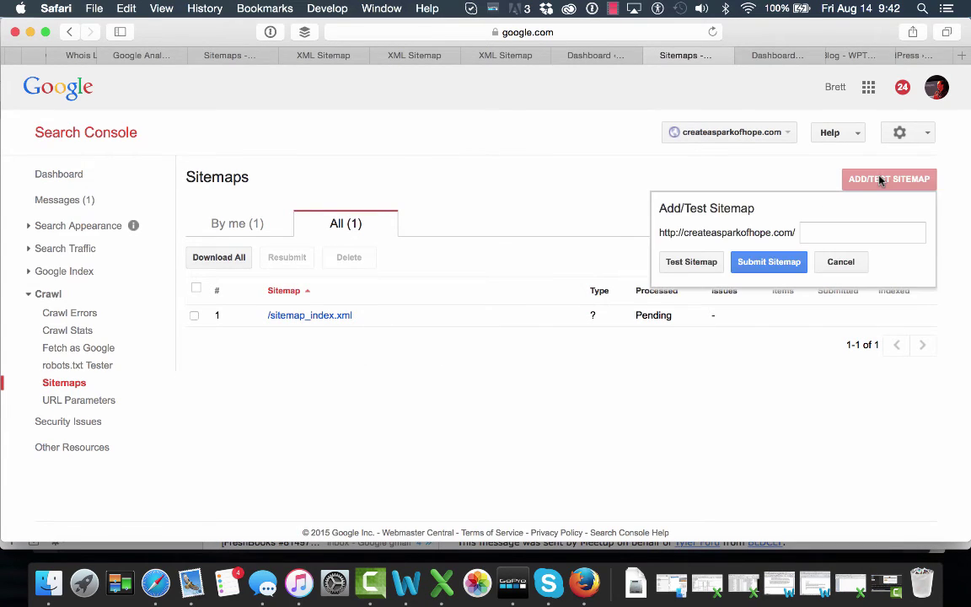
{"action": "key", "text": "super+v"}
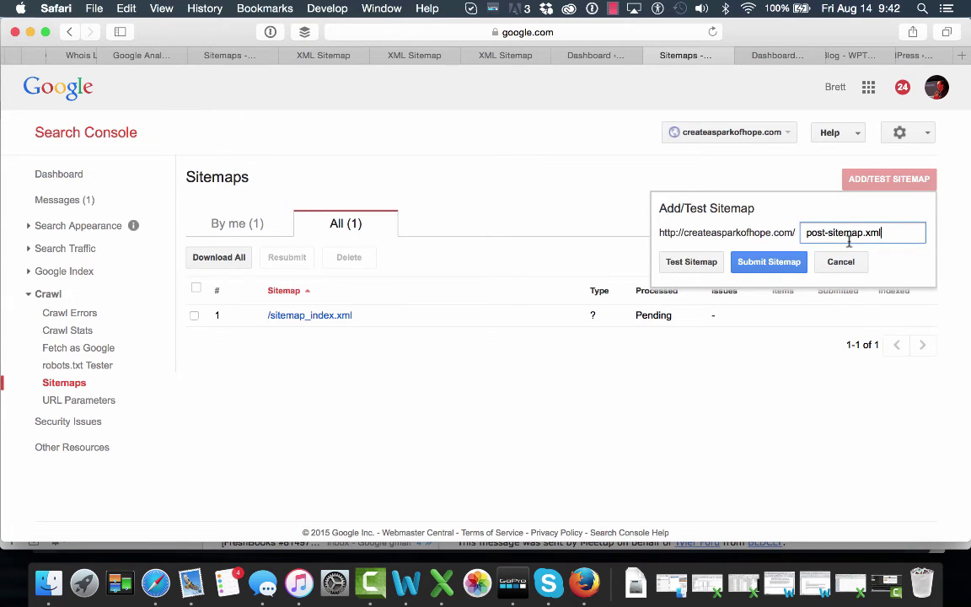
{"action": "left_click", "coordinate": [769, 261]}
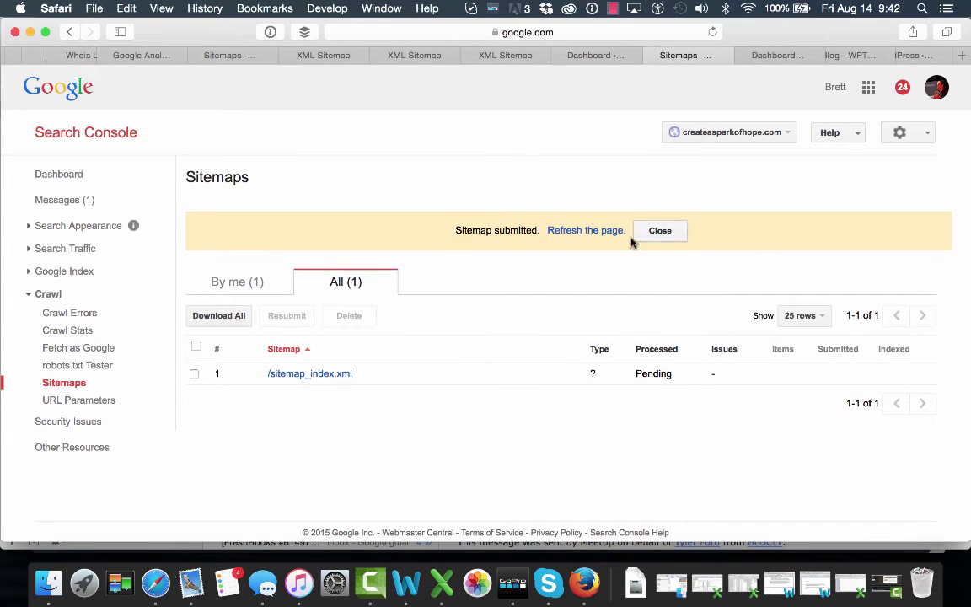
{"action": "left_click", "coordinate": [602, 232]}
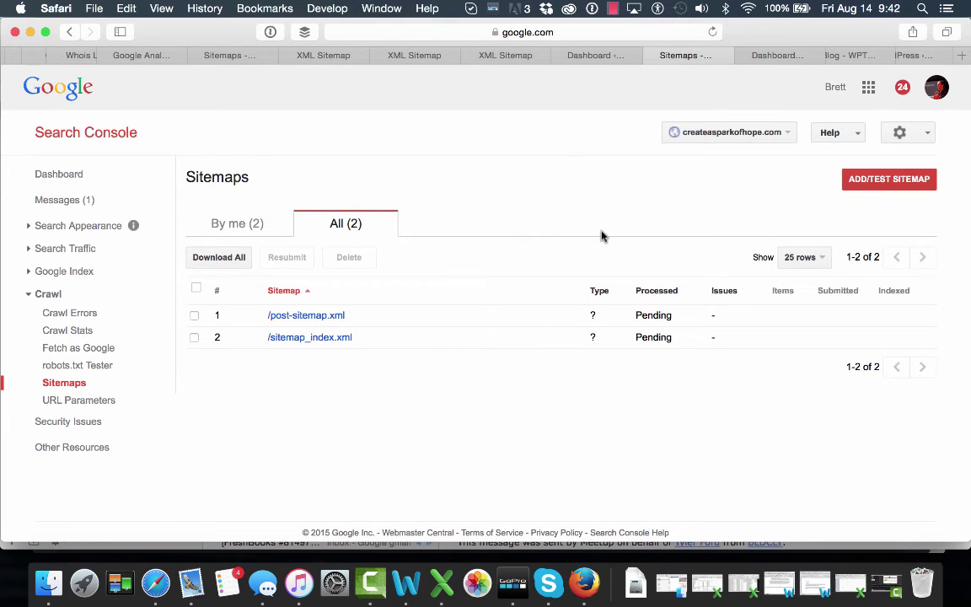
{"action": "left_click", "coordinate": [421, 57]}
{"action": "left_click", "coordinate": [507, 57]}
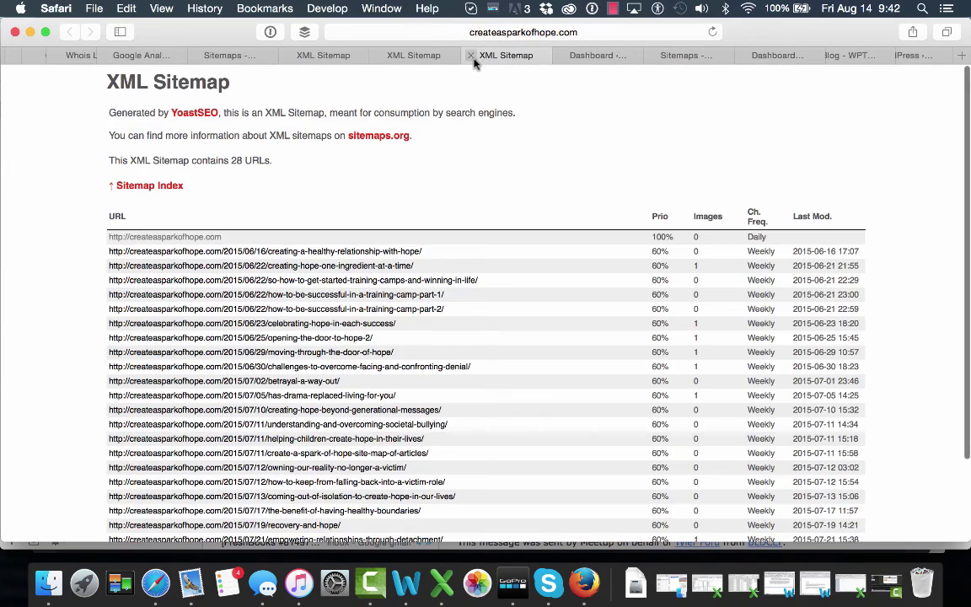
{"action": "scroll", "coordinate": [494, 190], "scroll_direction": "down", "scroll_amount": 3}
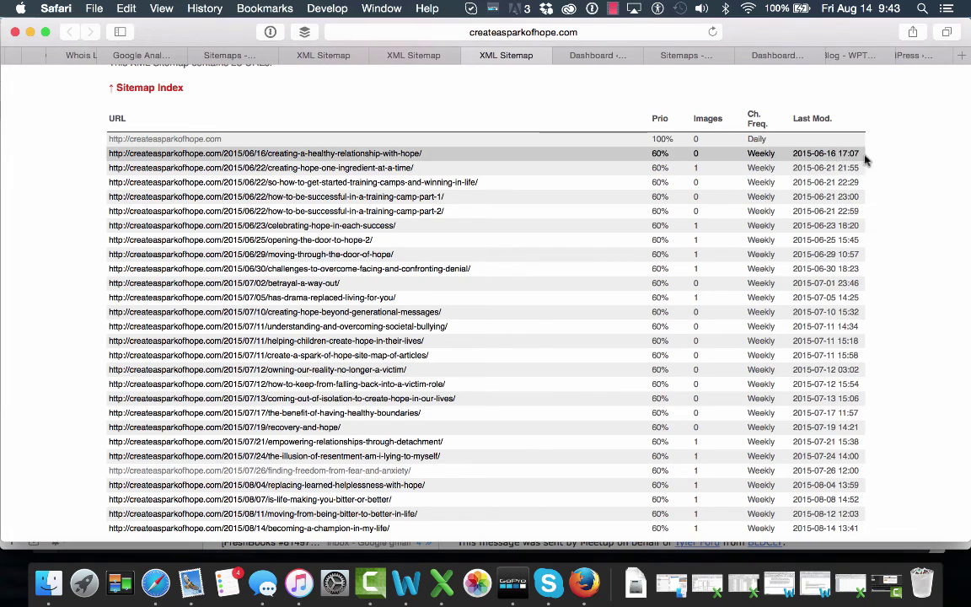
{"action": "left_click_drag", "start_coordinate": [877, 160], "coordinate": [805, 157]}
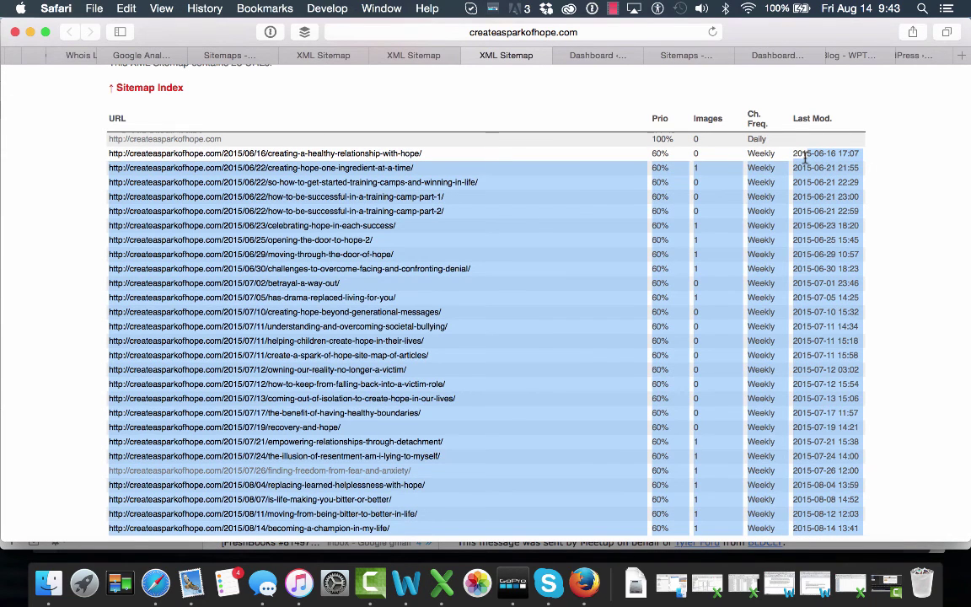
{"action": "left_click", "coordinate": [913, 180]}
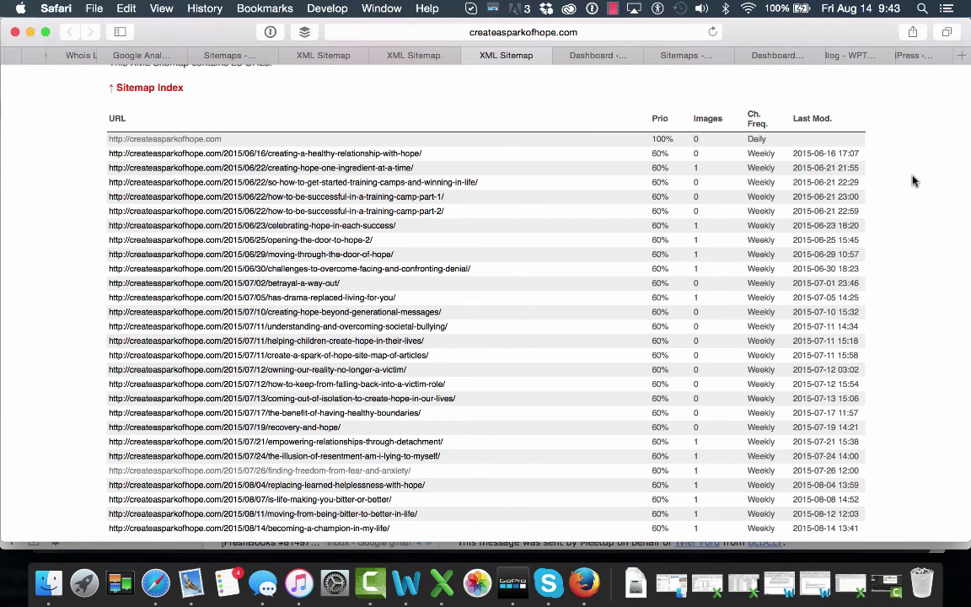
{"action": "scroll", "coordinate": [913, 180], "scroll_direction": "up", "scroll_amount": 5}
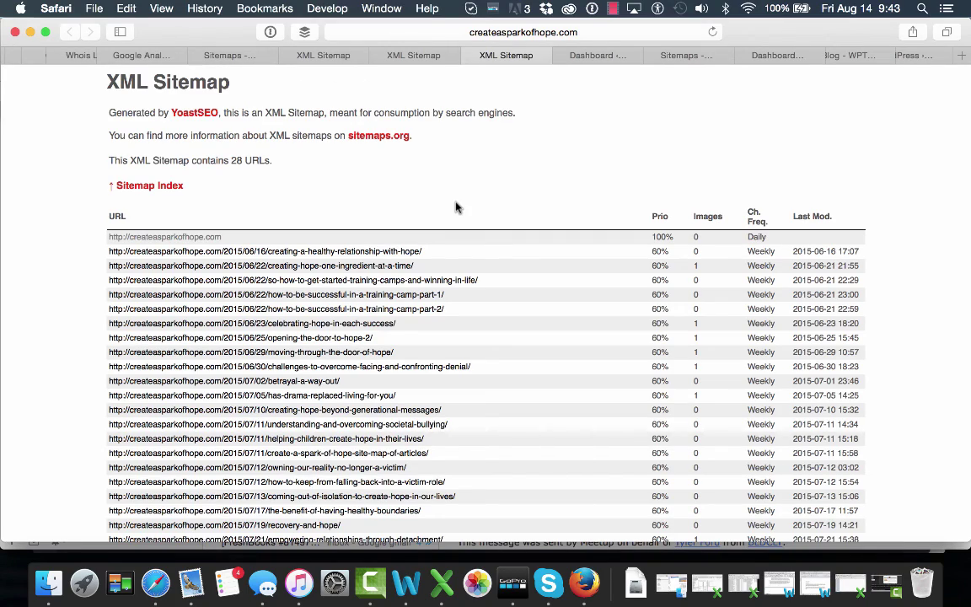
{"action": "scroll", "coordinate": [455, 204], "scroll_direction": "down", "scroll_amount": 3}
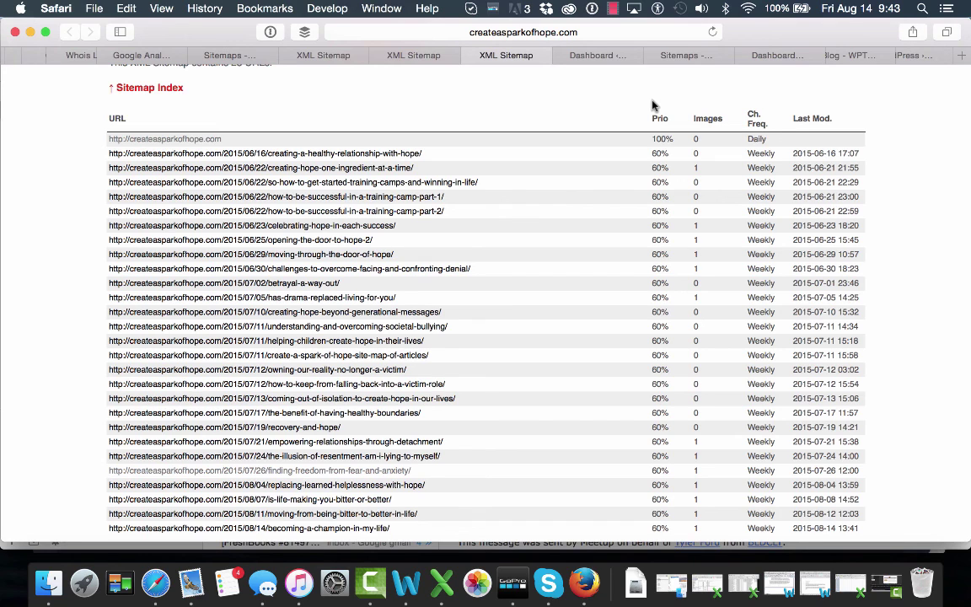
{"action": "left_click", "coordinate": [612, 9]}
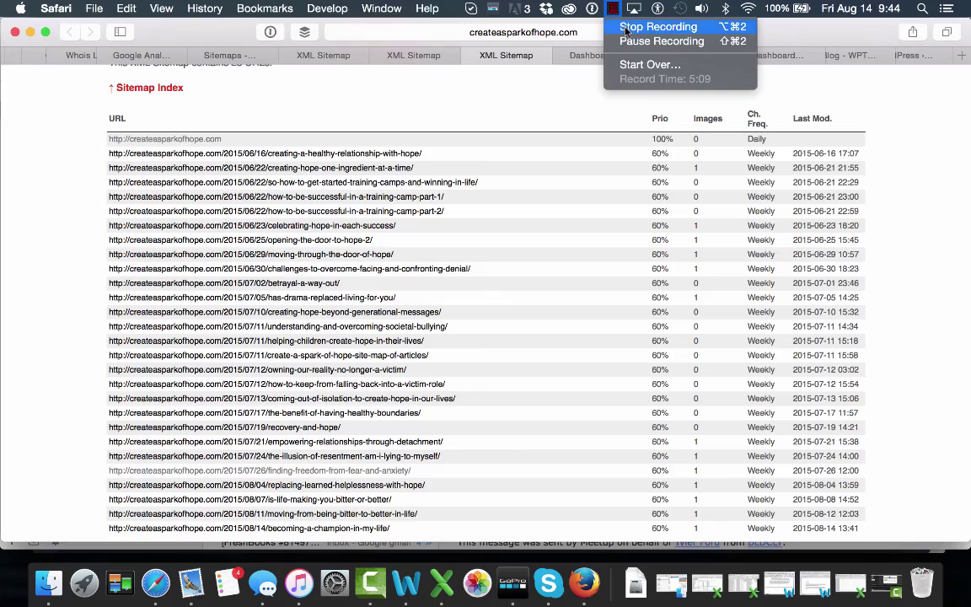